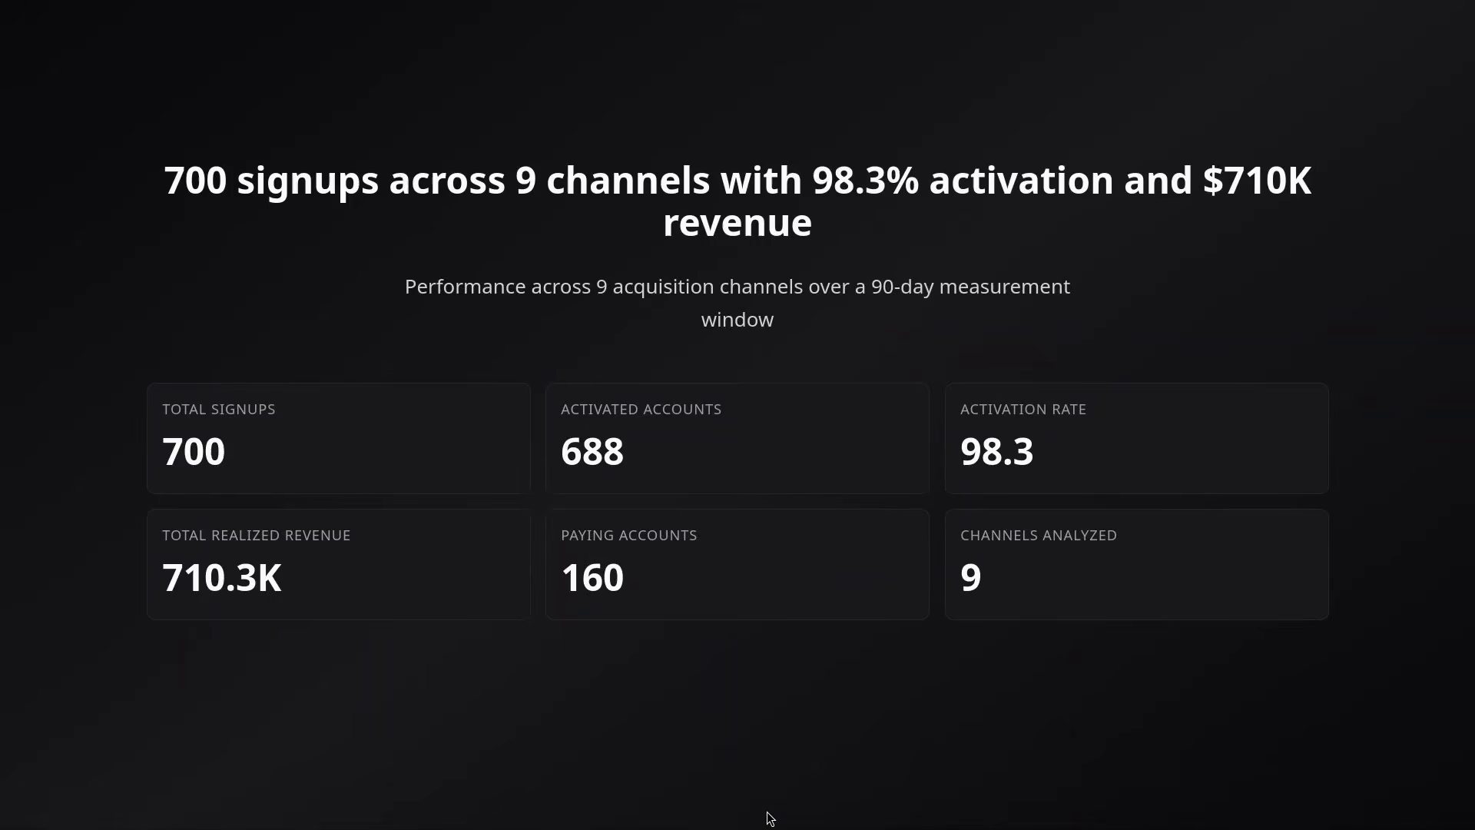
Advance through the slides of the acquisition-channel performance presentation
left_click(761, 803)
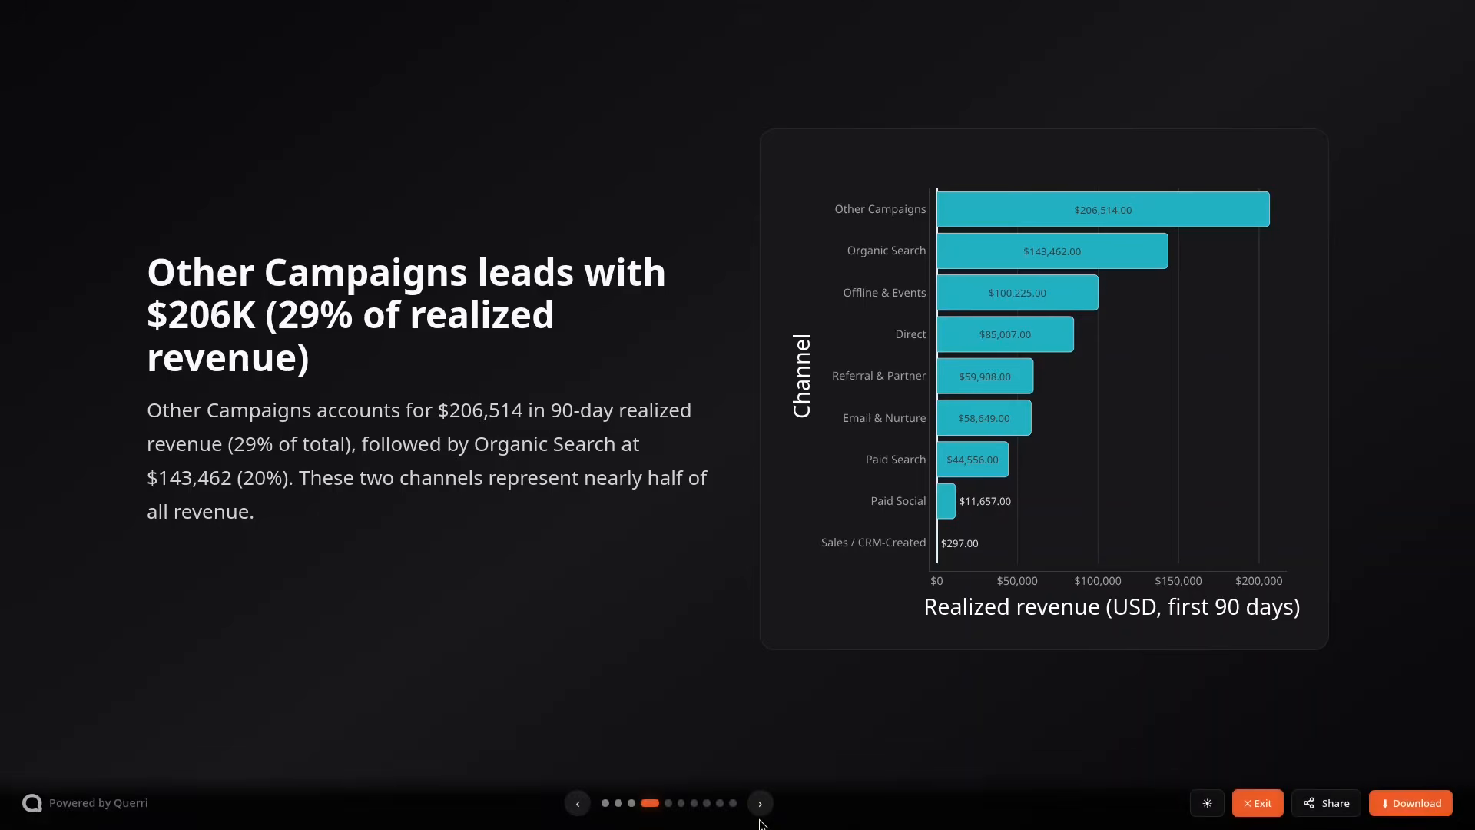
left_click(759, 816)
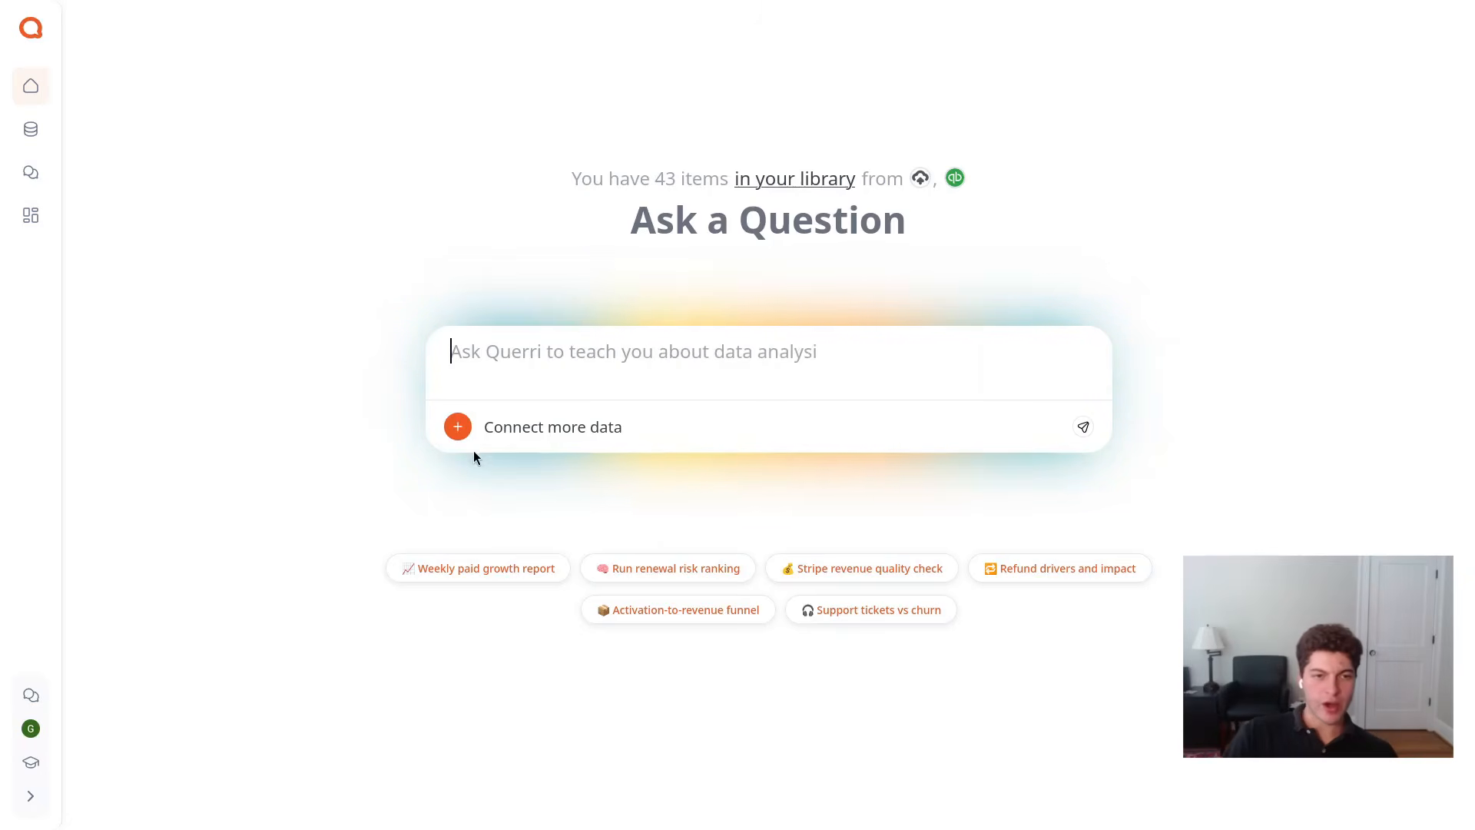
Open the data library and select the HubSpot campaign interactions, campaigns and contacts CSV files
left_click(481, 431)
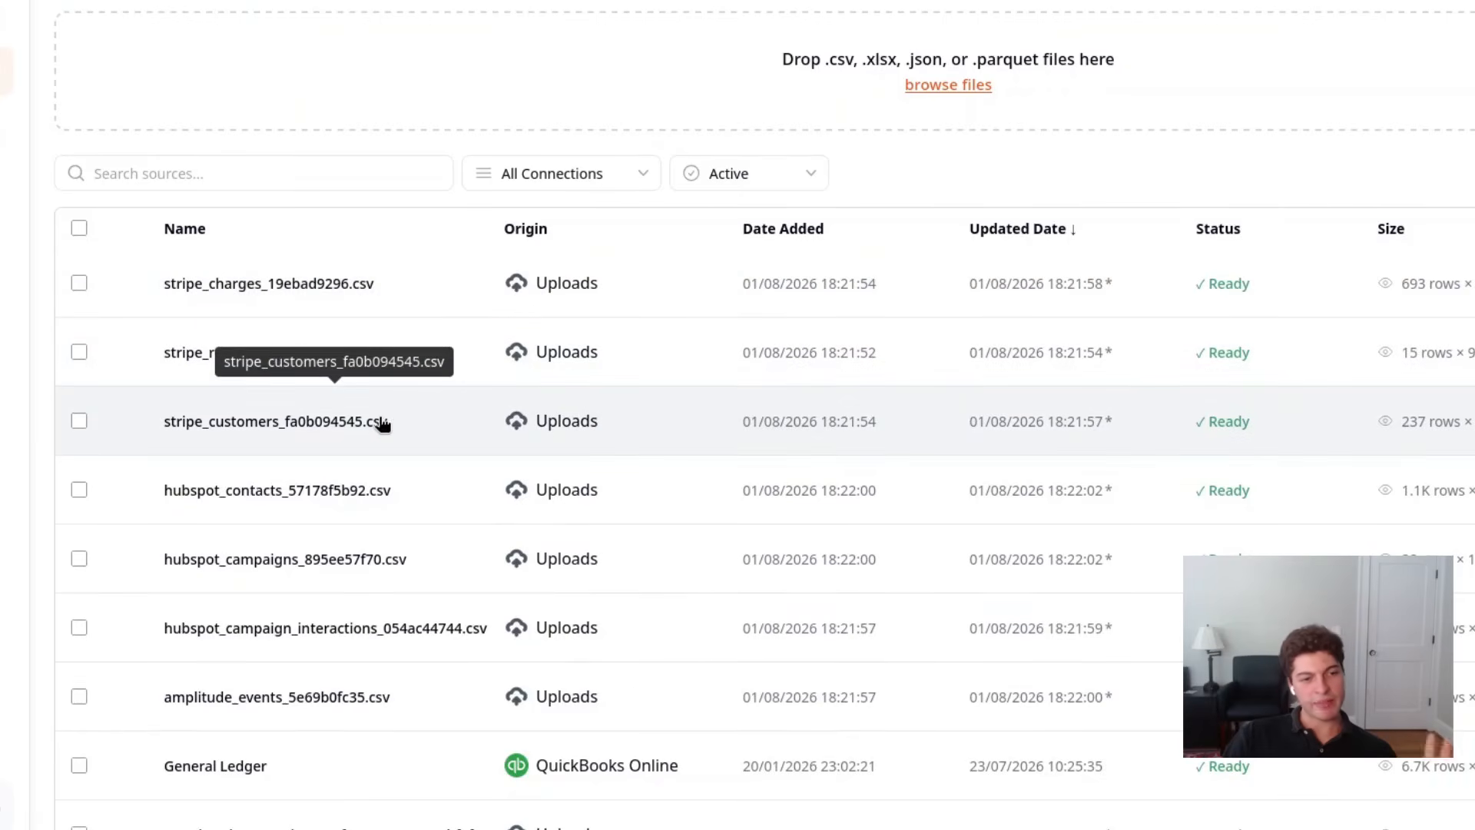
left_click(78, 629)
left_click(71, 565)
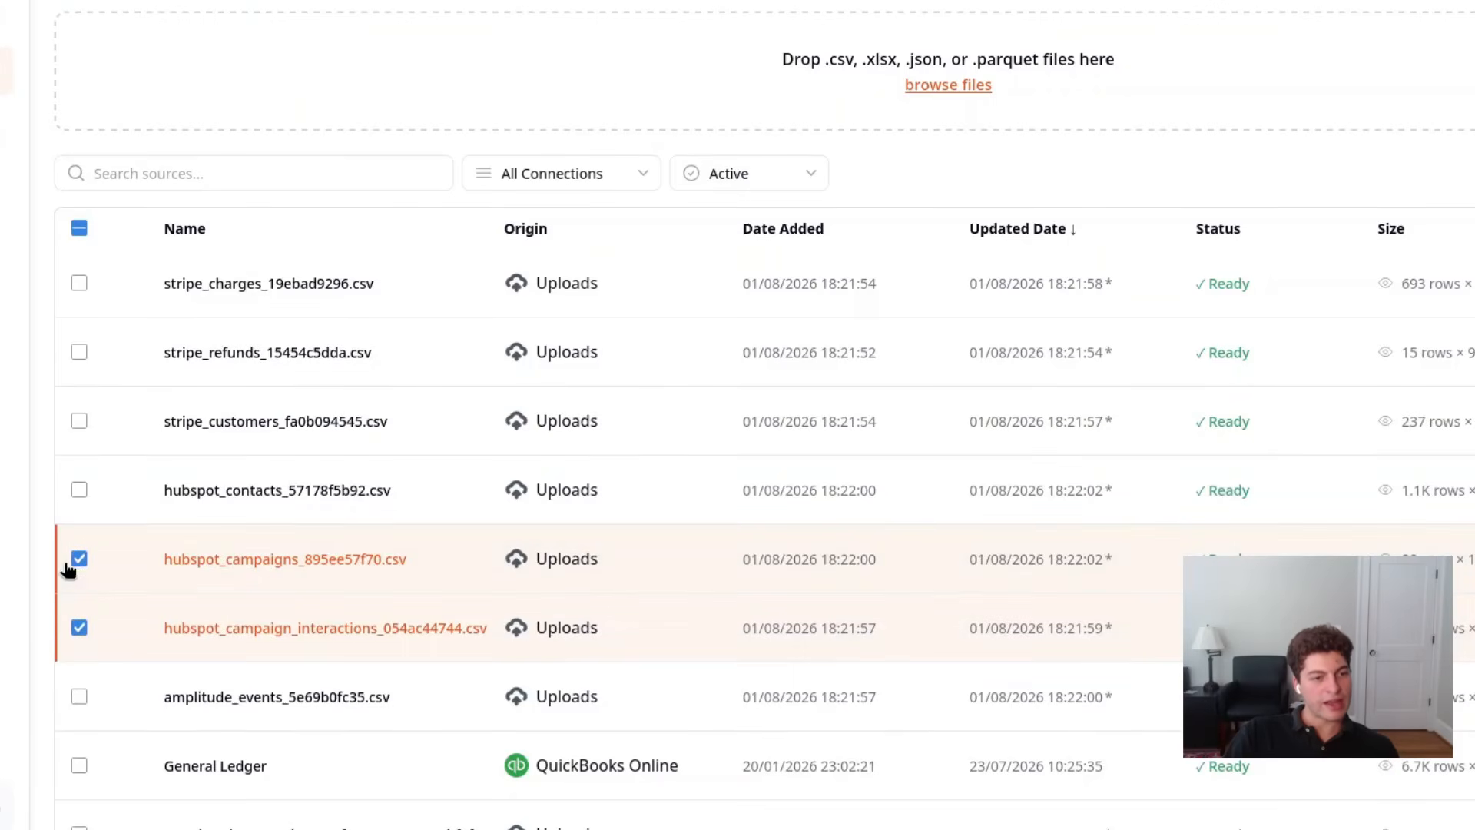
left_click(80, 494)
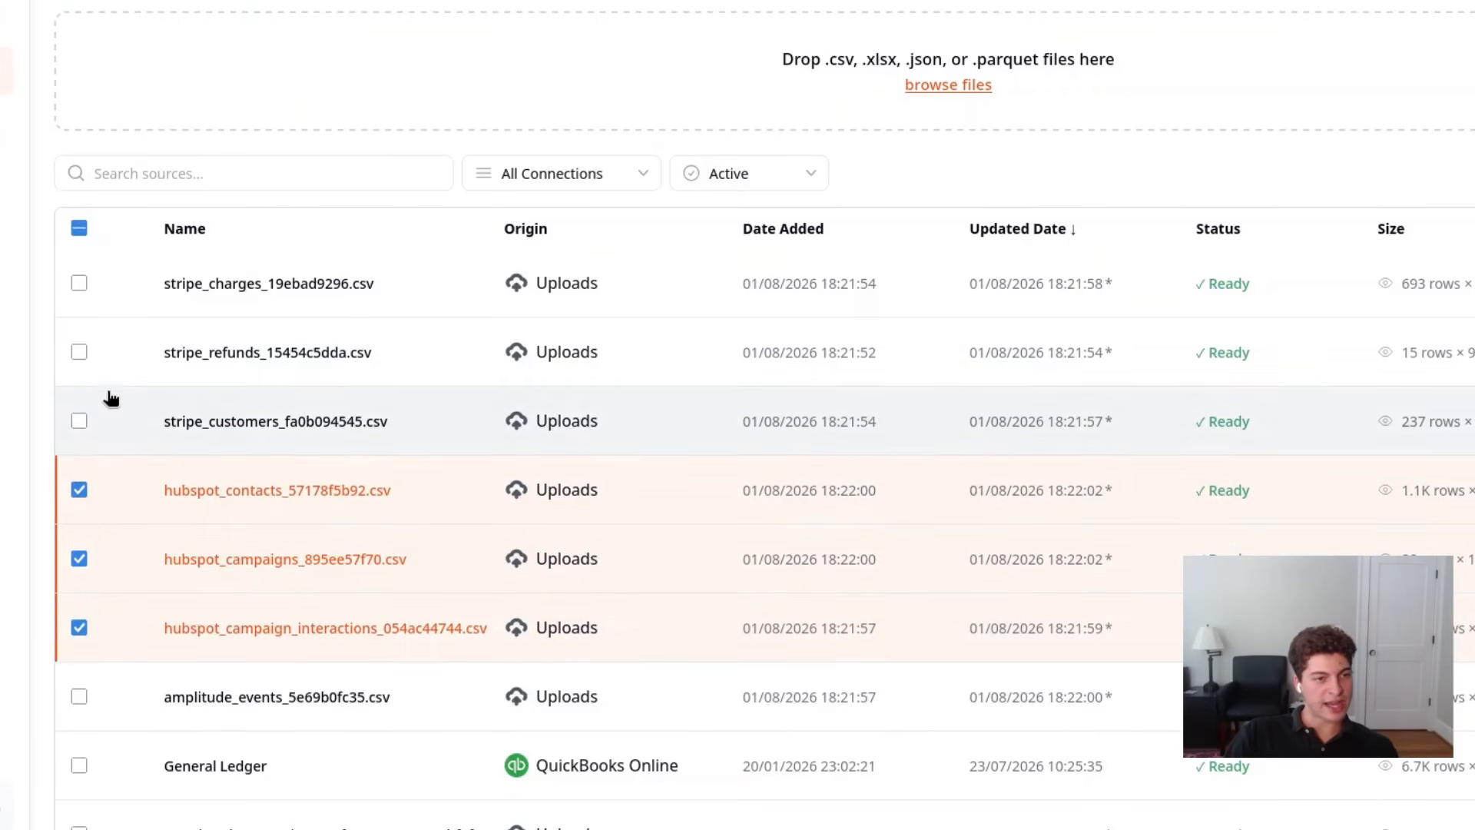
Add the Stripe customers, refunds and charges files and the Amplitude events file to the selection, and create a project from them
left_click(80, 419)
left_click(81, 355)
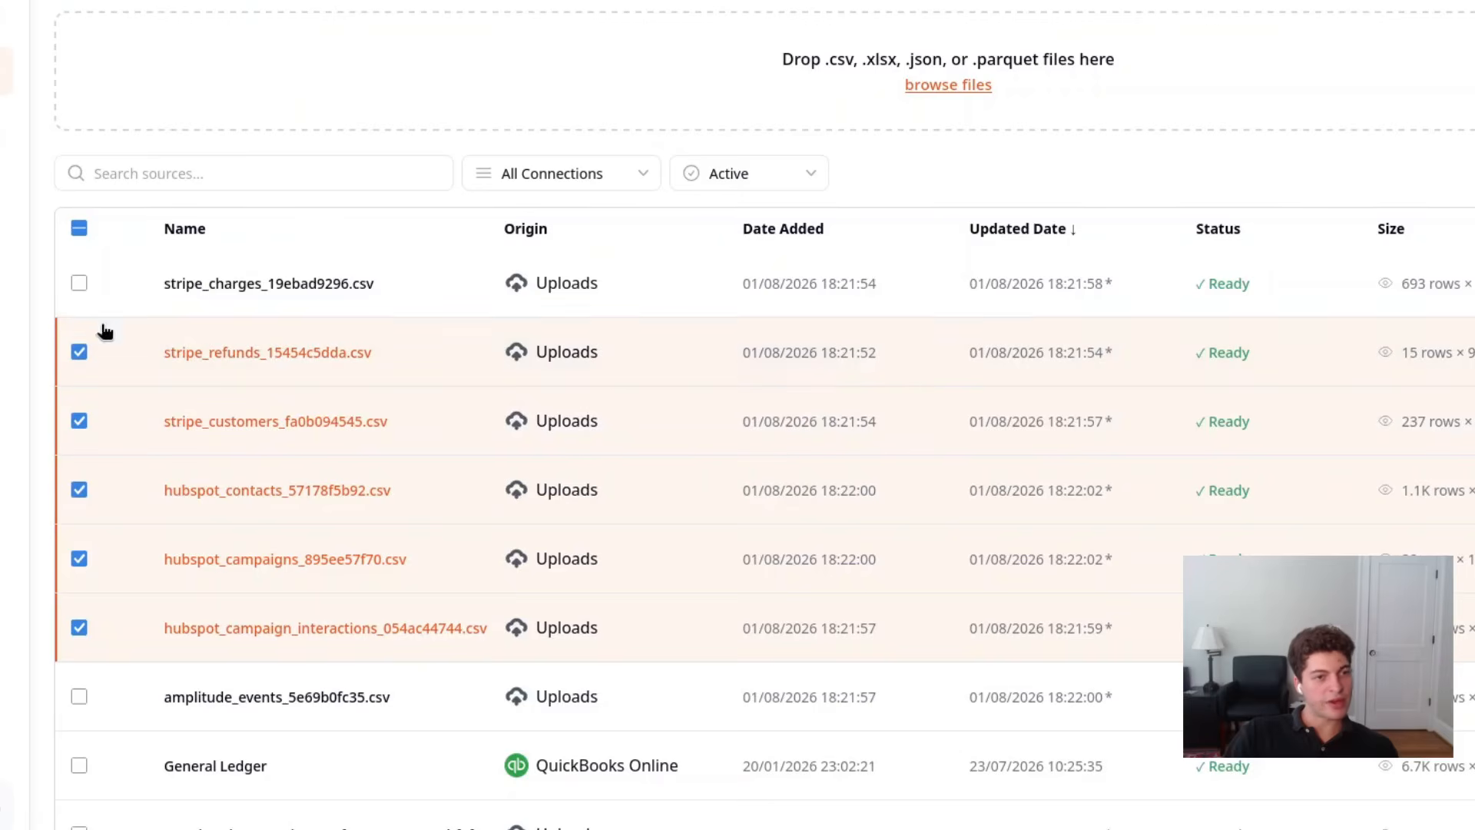
left_click(80, 284)
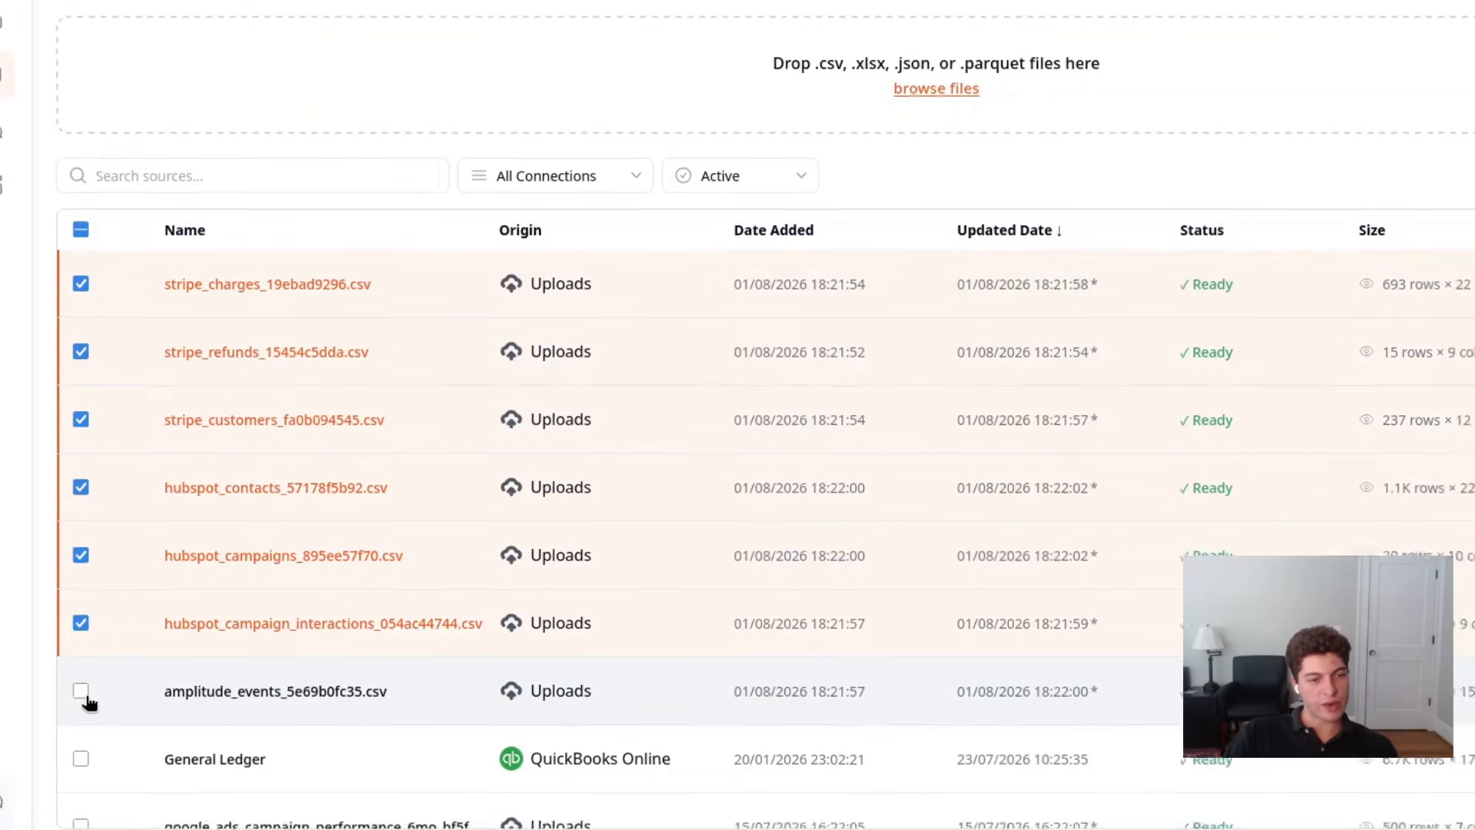
left_click(80, 698)
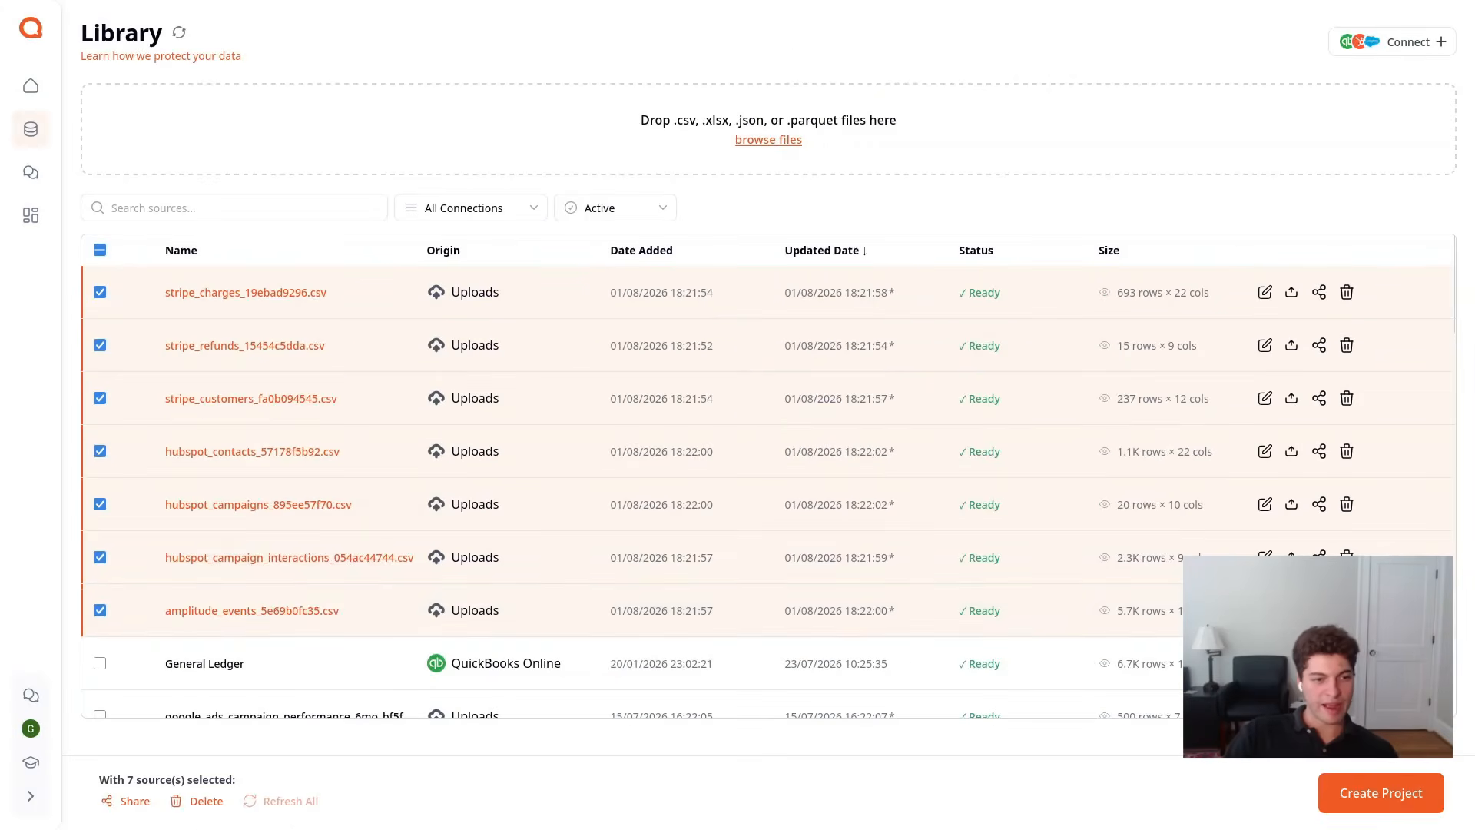
left_click(1366, 805)
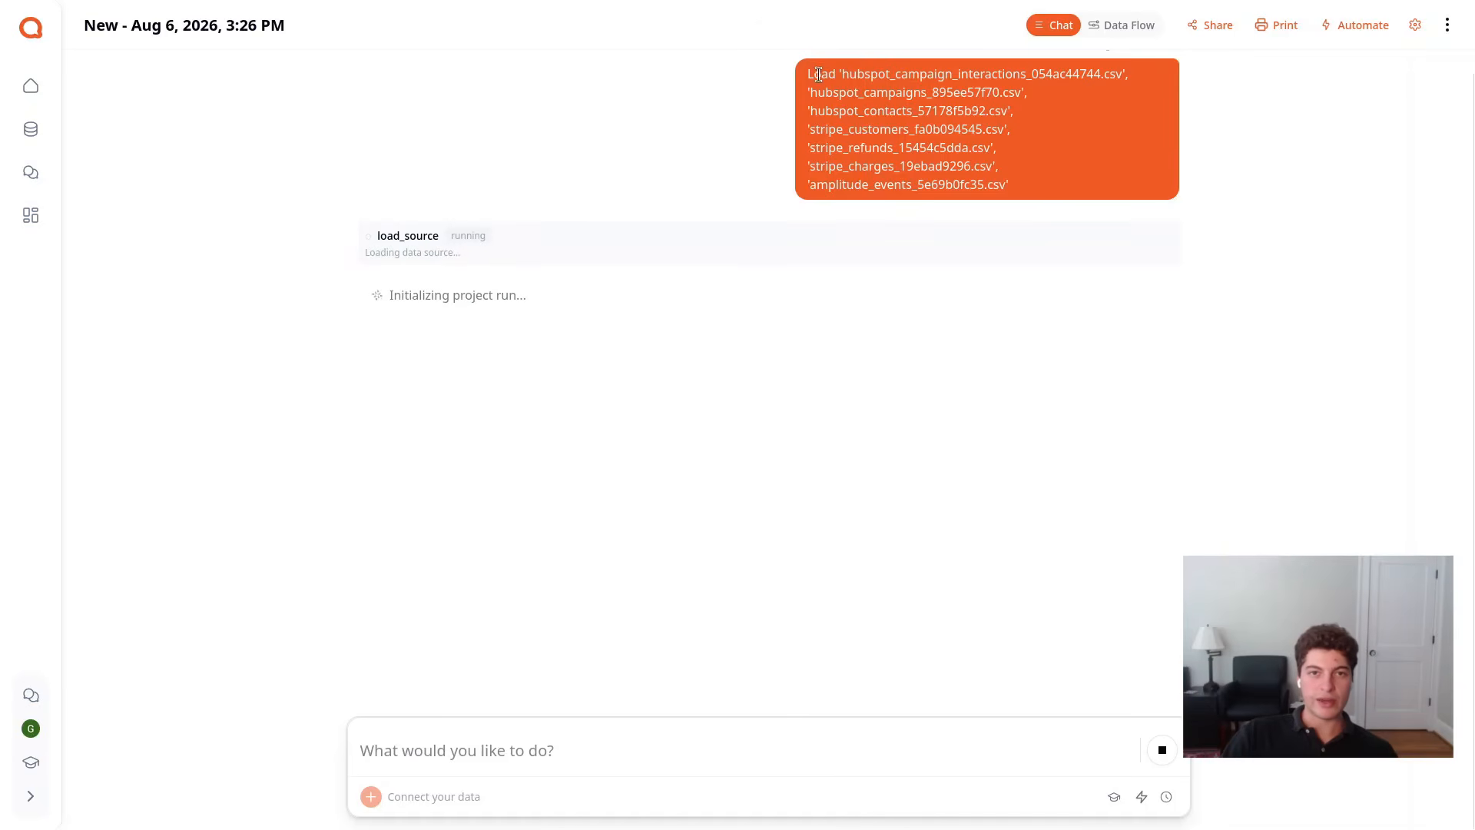
Review the loaded source file list, the table previews and the generated summary of the data
left_click_drag(810, 72, 1020, 191)
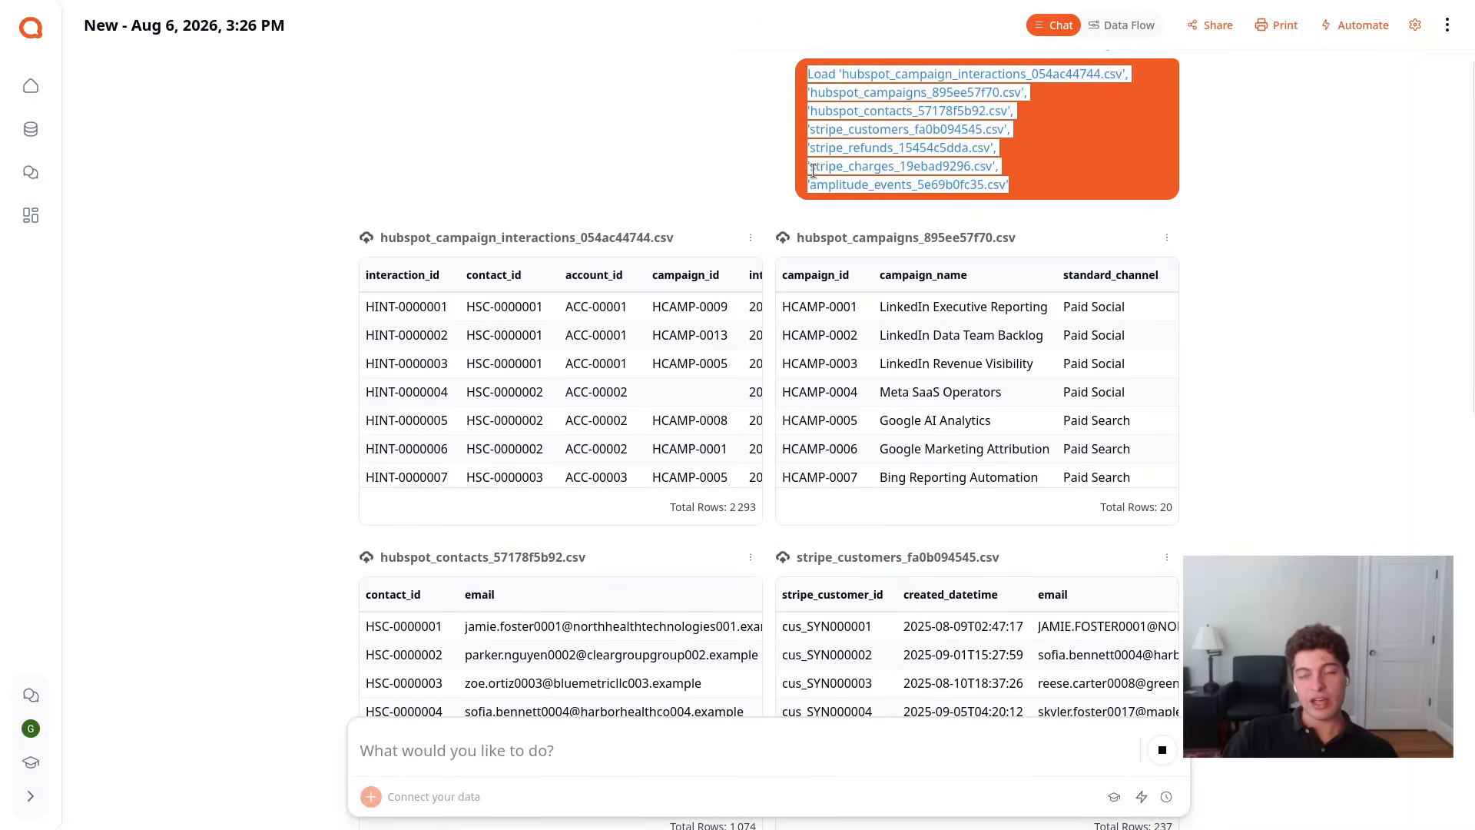
mouse_move(758, 233)
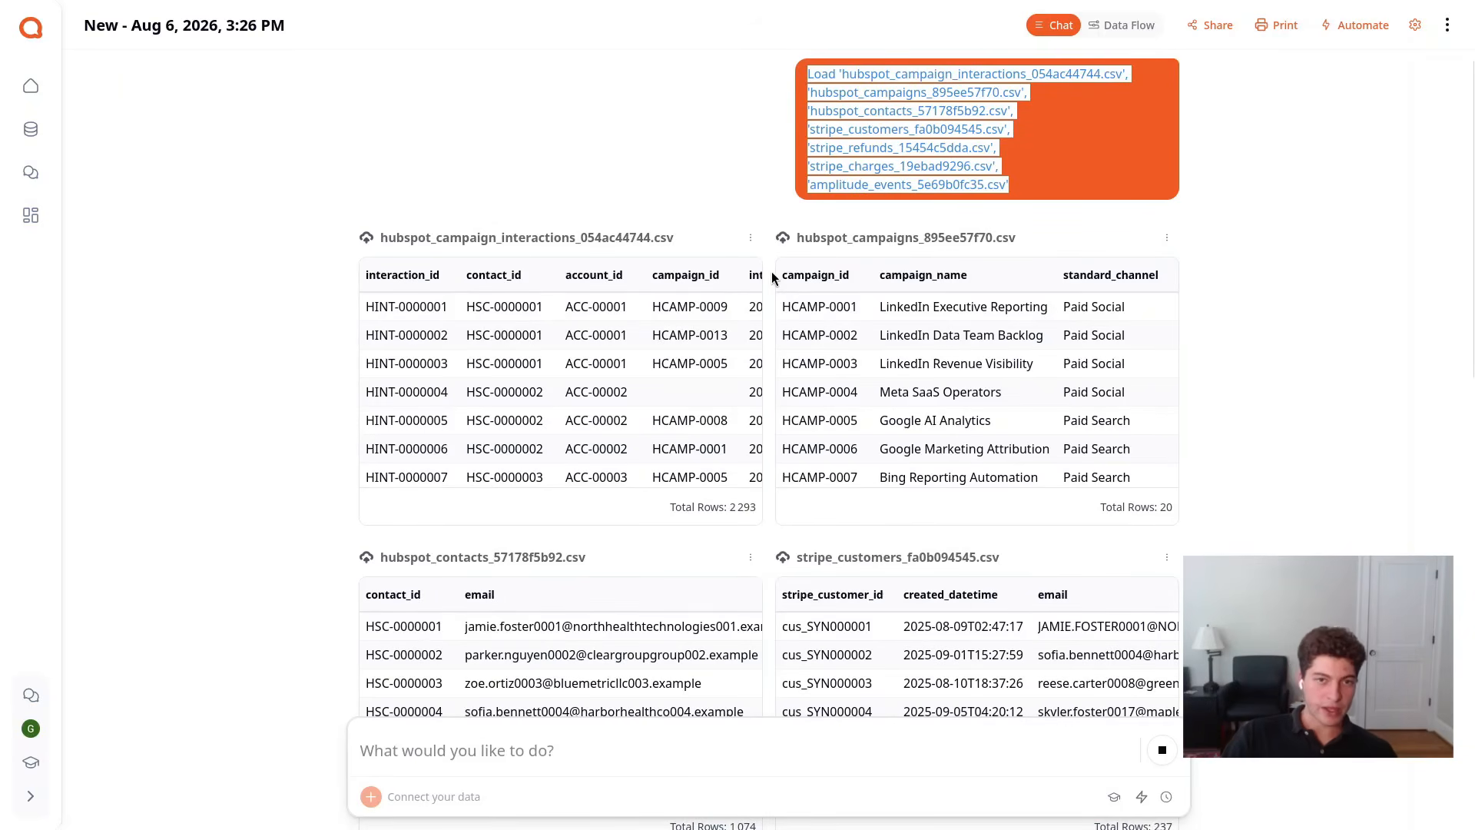
scroll(771, 280, "down", 1)
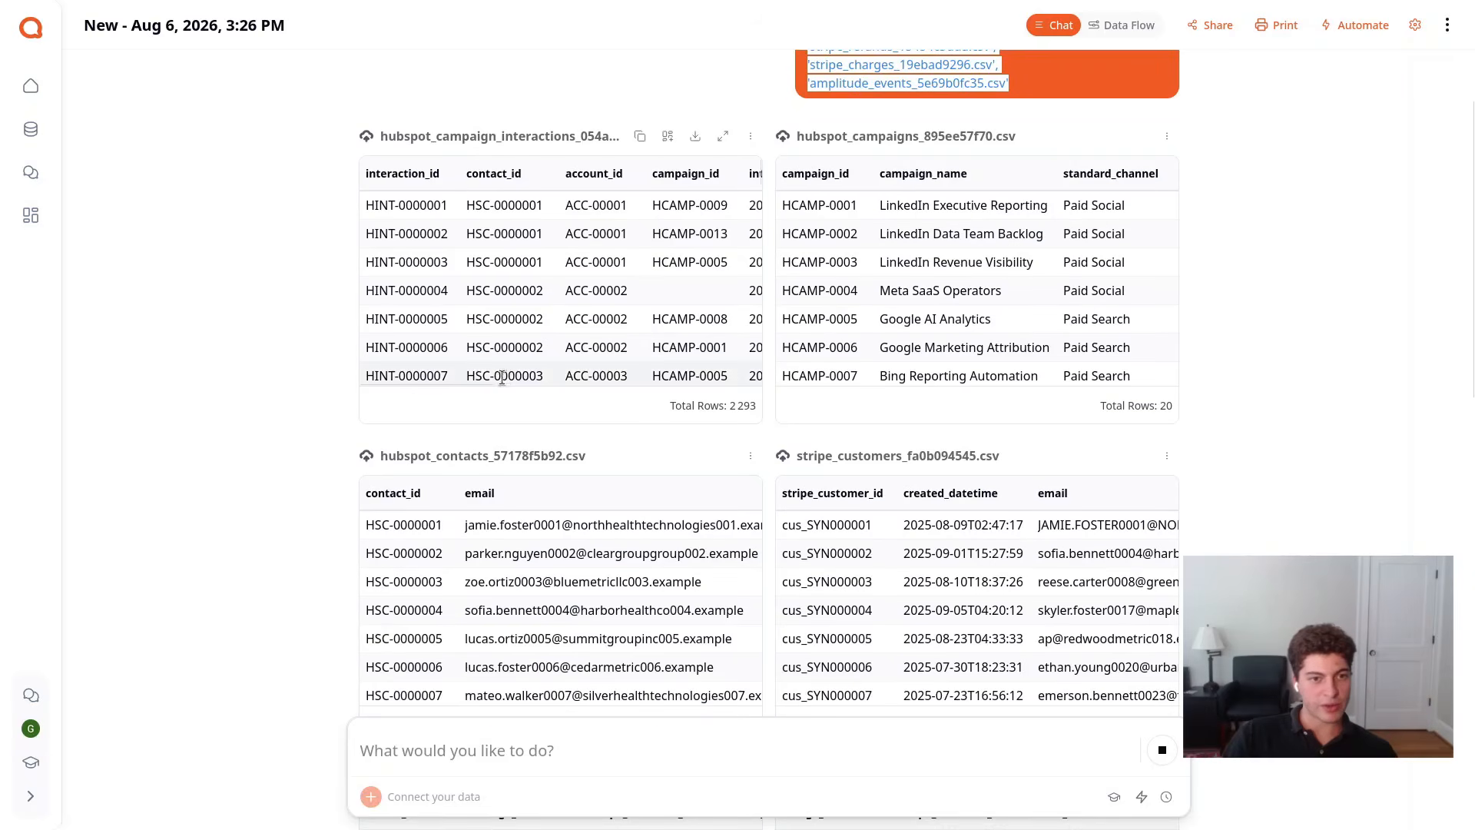
scroll(477, 382, "down", 6)
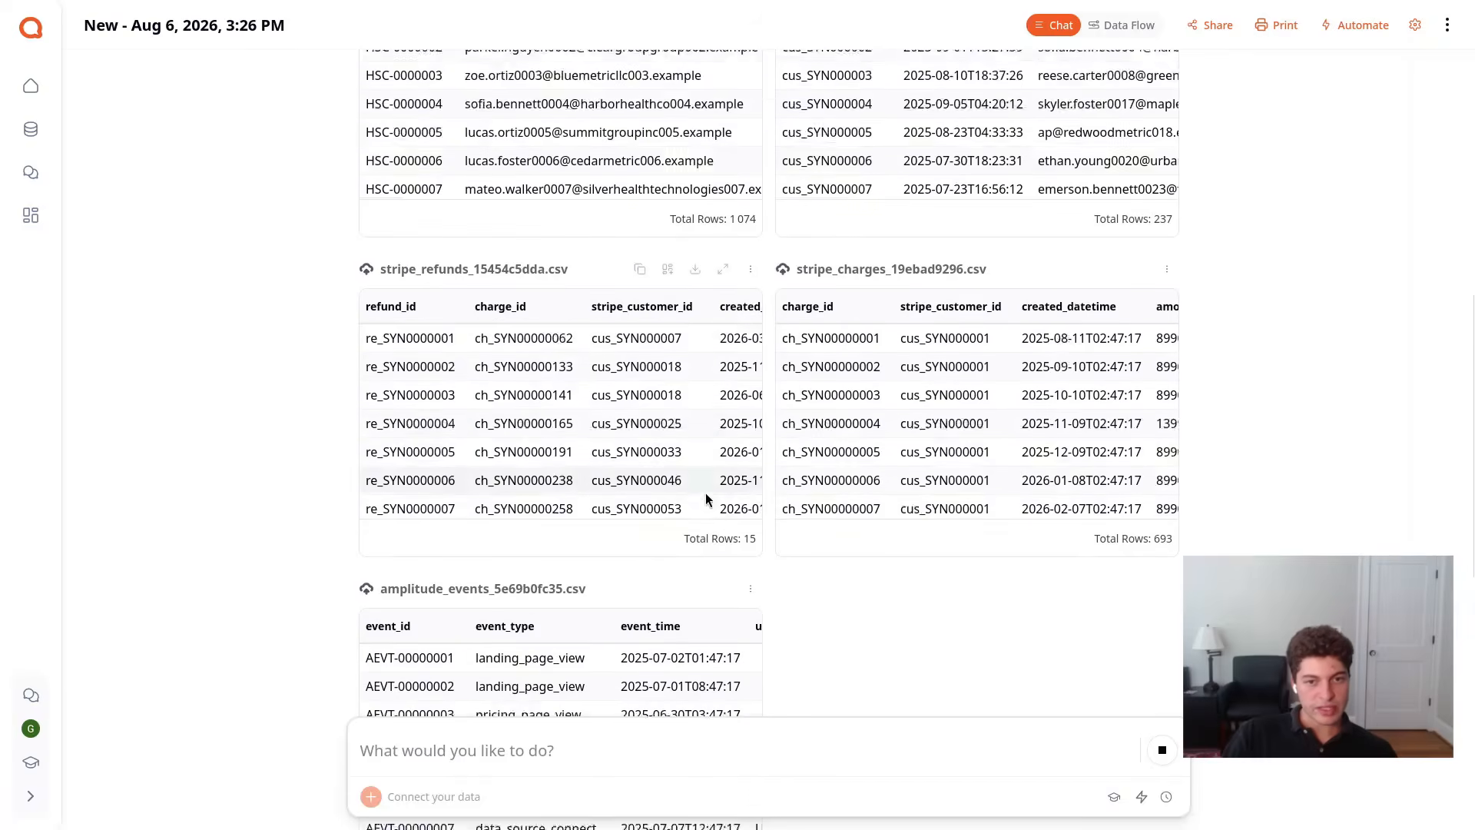
scroll(850, 553, "down", 5)
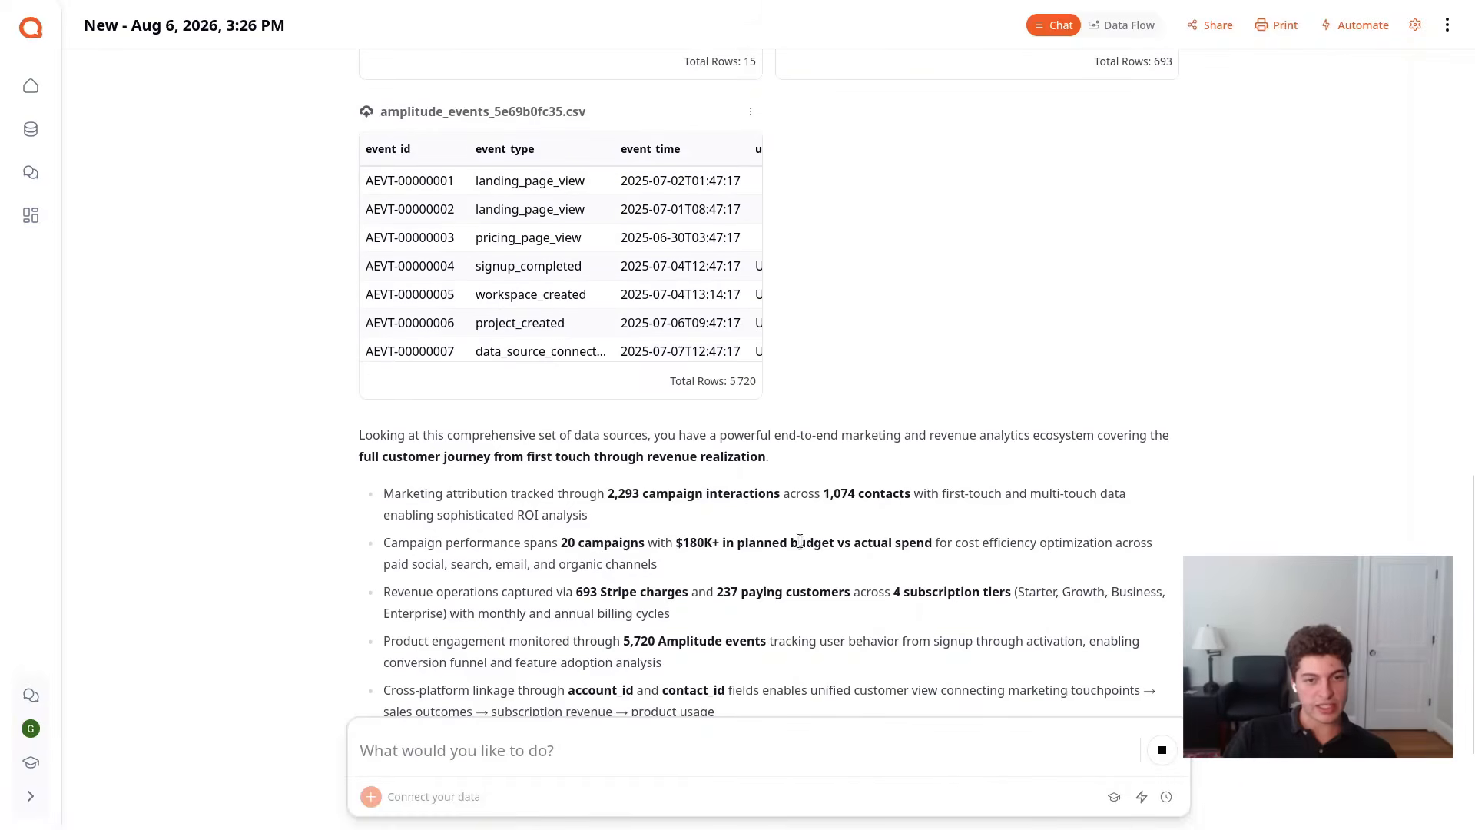
scroll(587, 511, "down", 2)
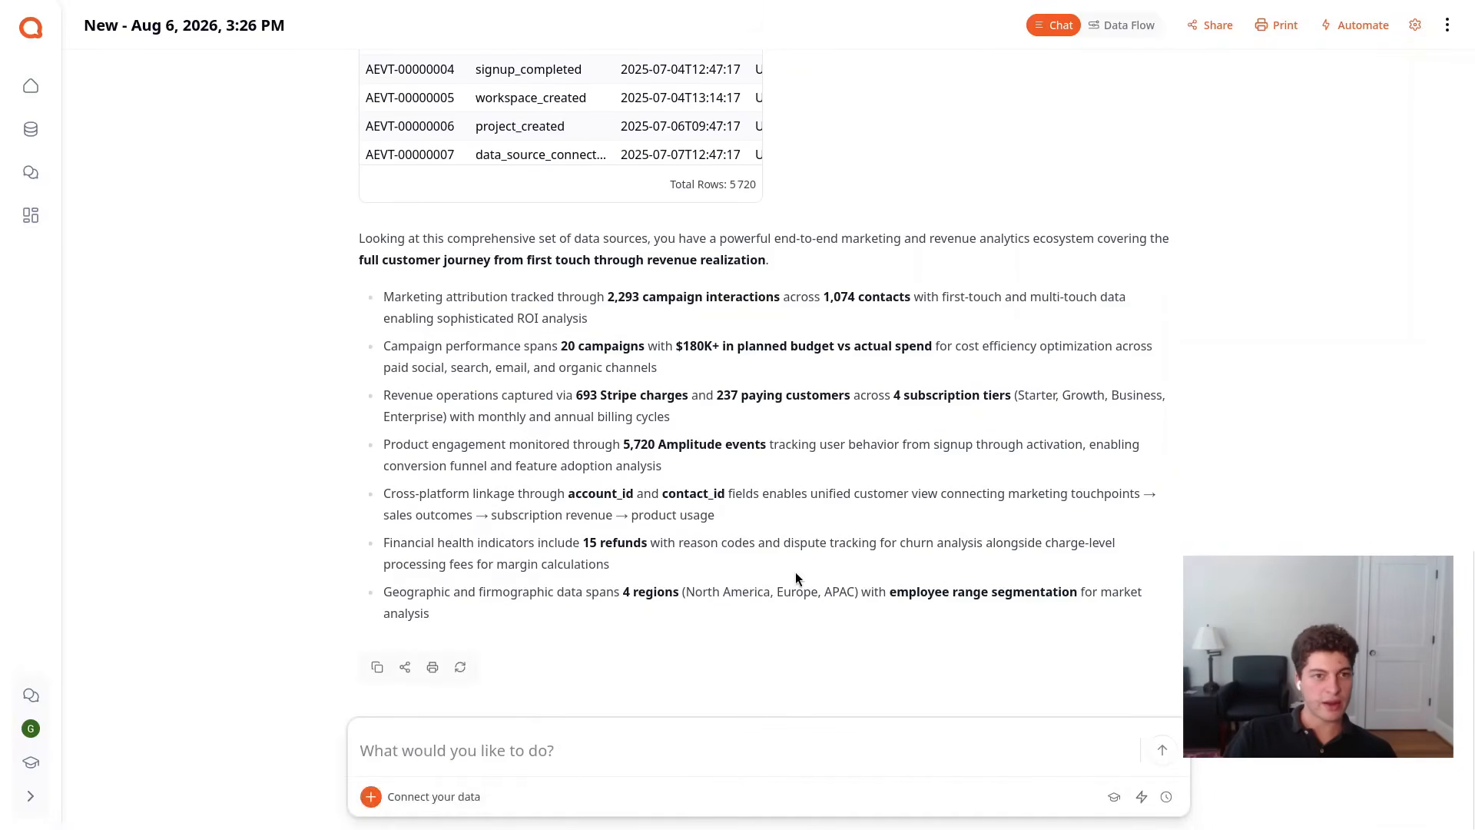
Examine the account ID, company name and company domain columns in the hubspot_contacts table preview
scroll(795, 571, "up", 8)
scroll(796, 581, "up", 3)
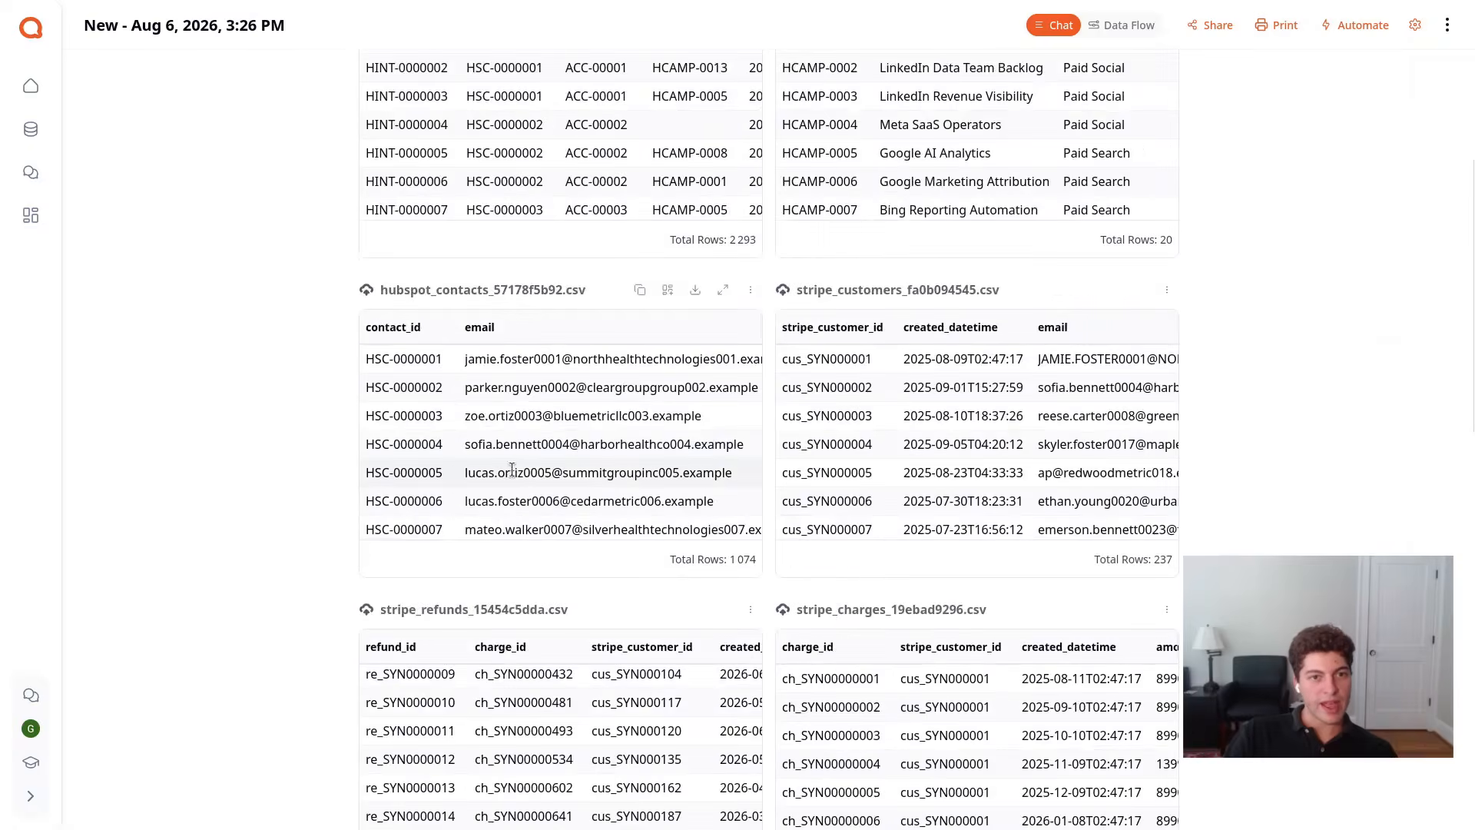
scroll(399, 543, "down", 1)
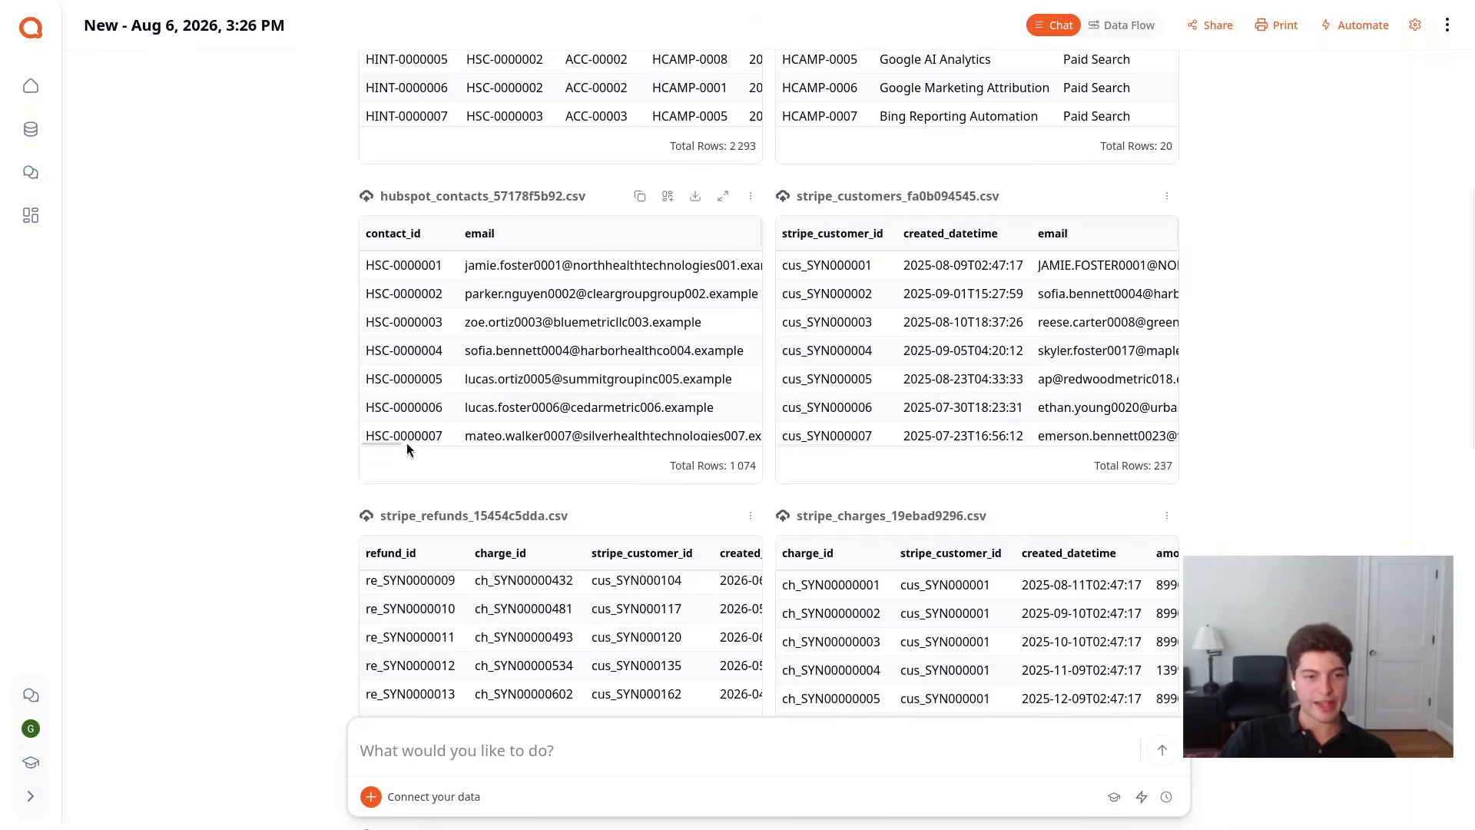
left_click_drag(398, 442, 513, 424)
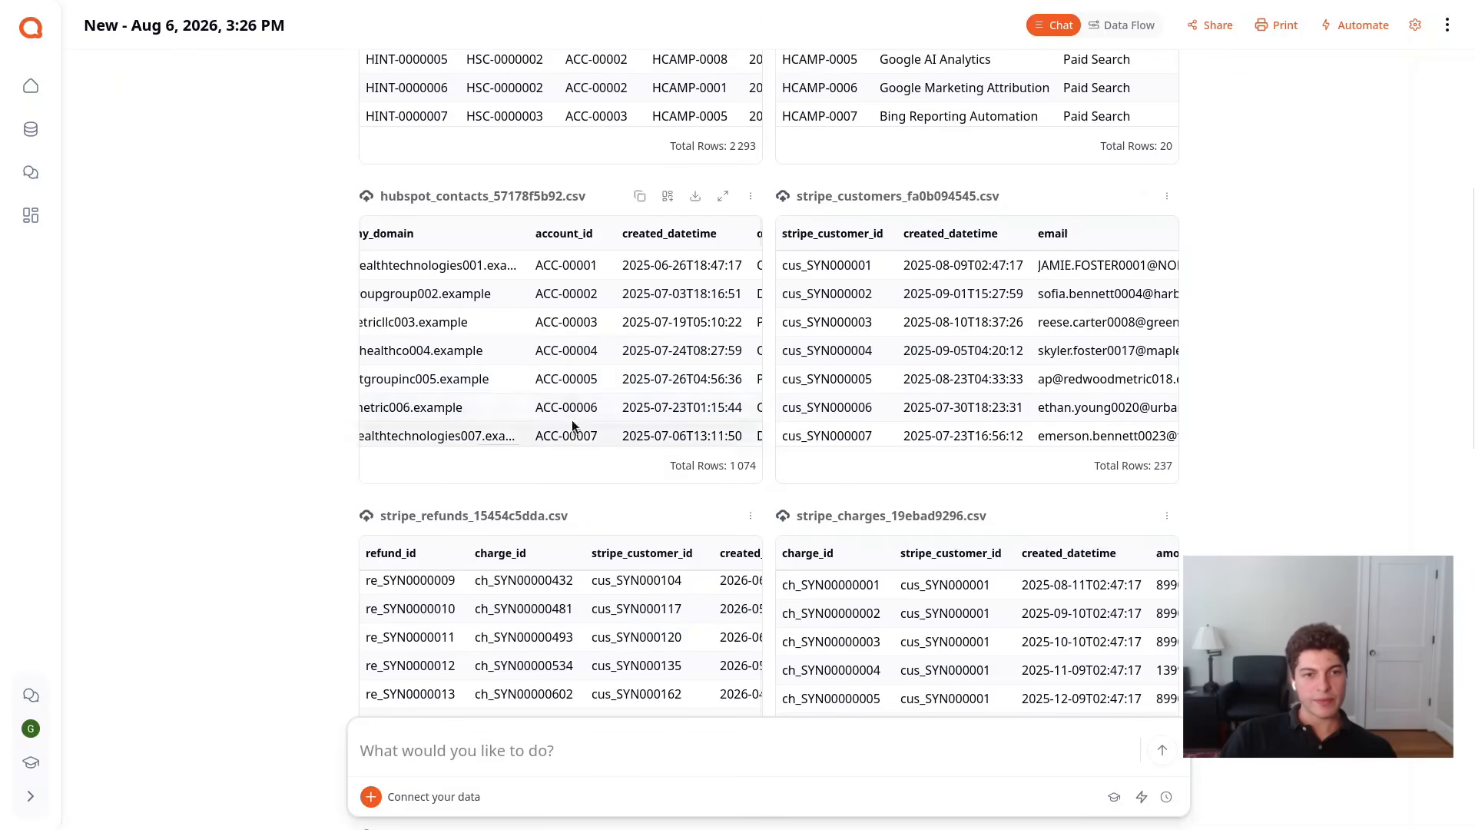
scroll(590, 396, "down", 5)
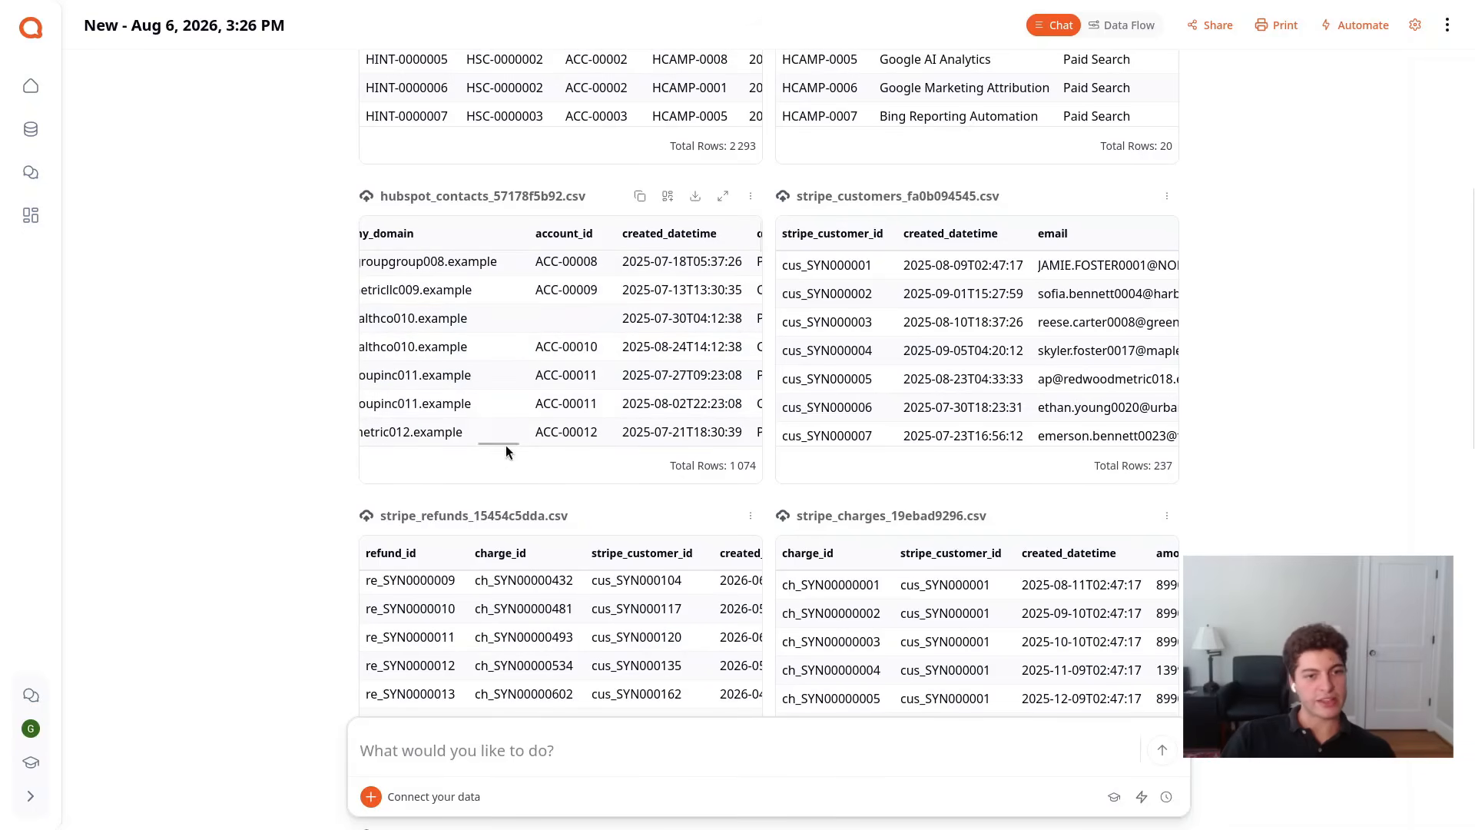
left_click_drag(506, 444, 467, 444)
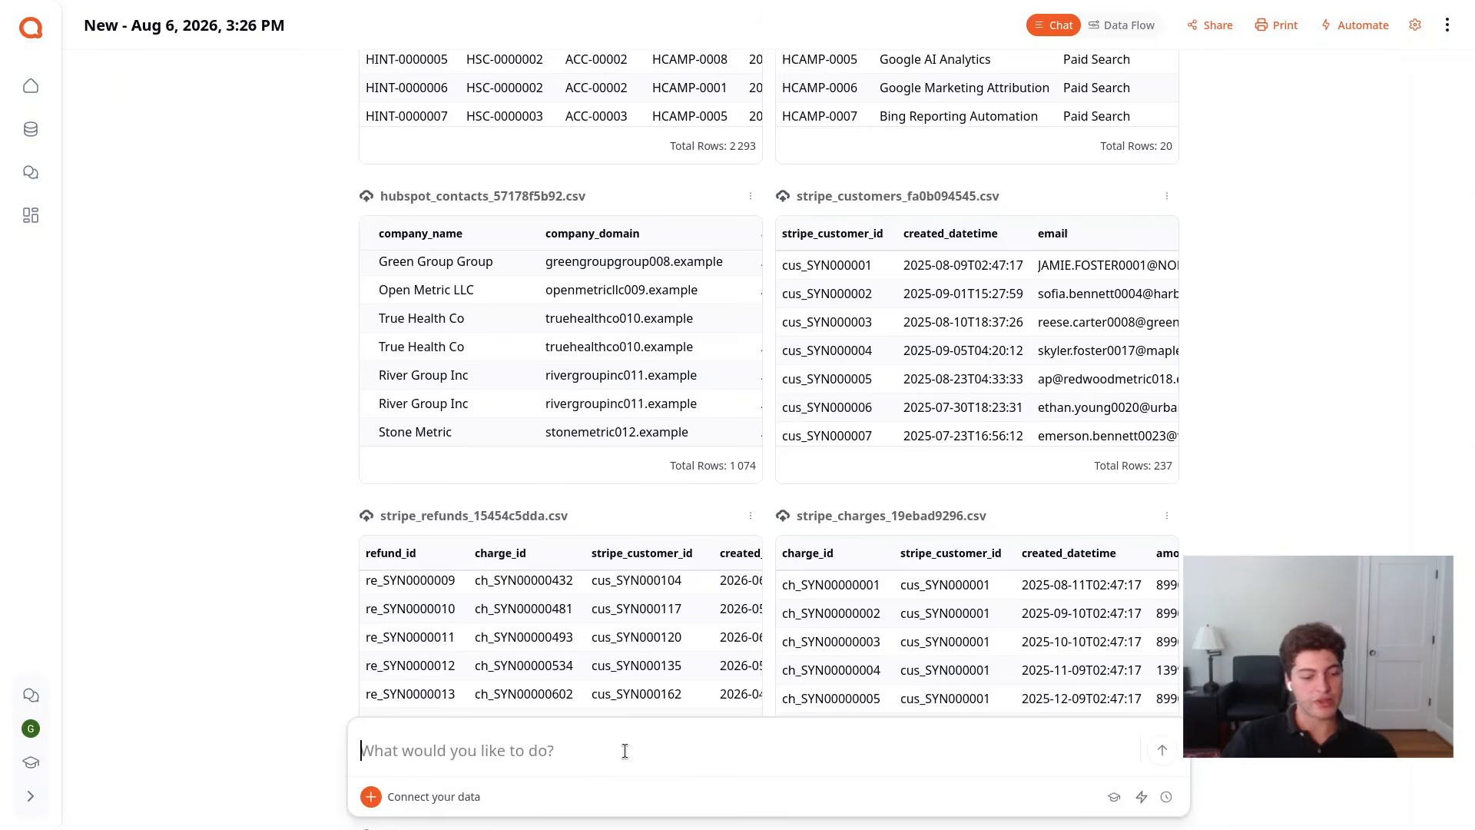
Request matching HubSpot contacts to Amplitude users and Stripe customers on account ID, then normalized email as a fallback, rolling contacts and users up to accounts
type("Match ")
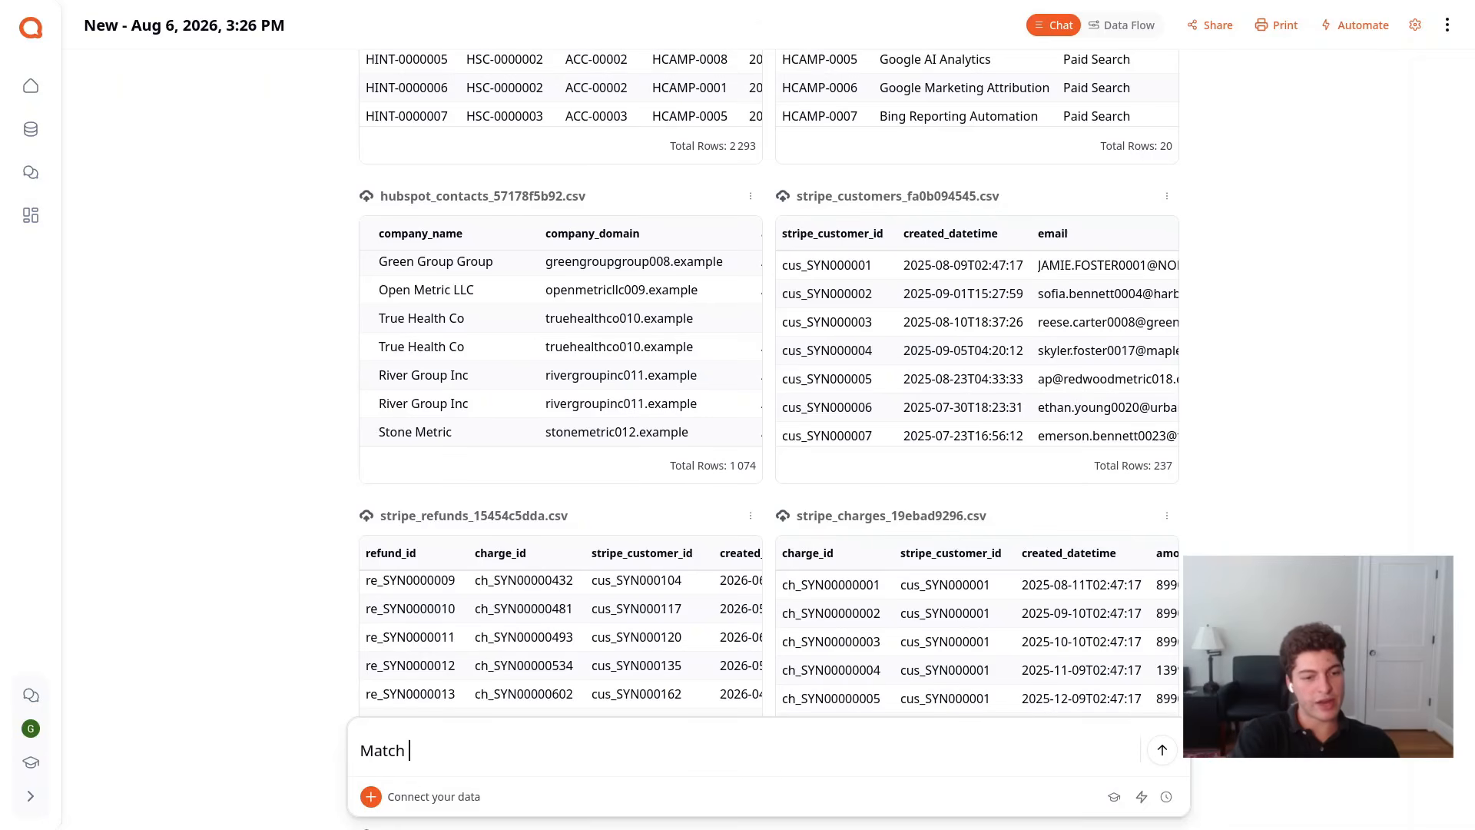
type("hubspot contacts to amplitude use")
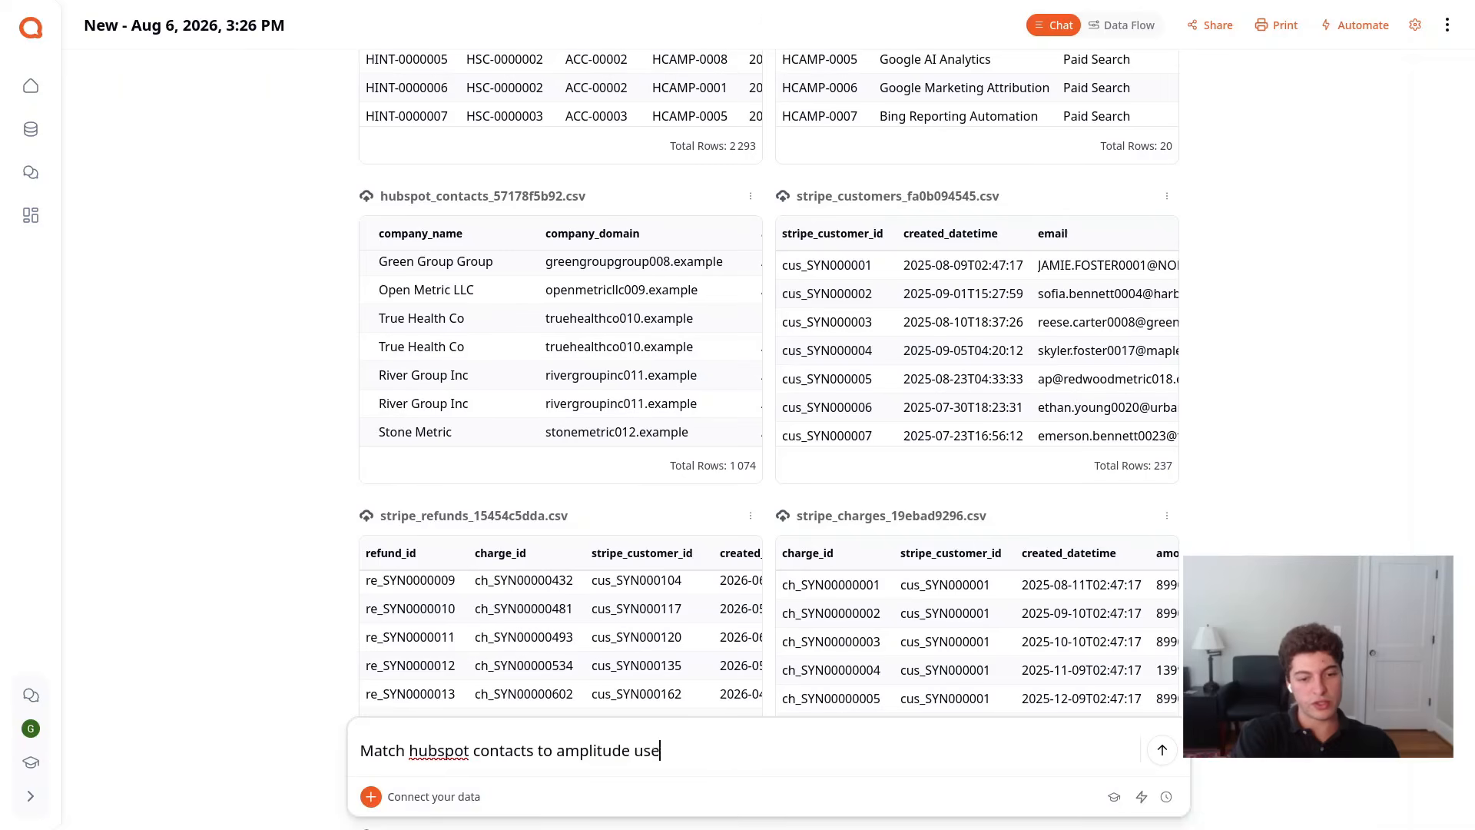
type("customers. Join on account ID first, then")
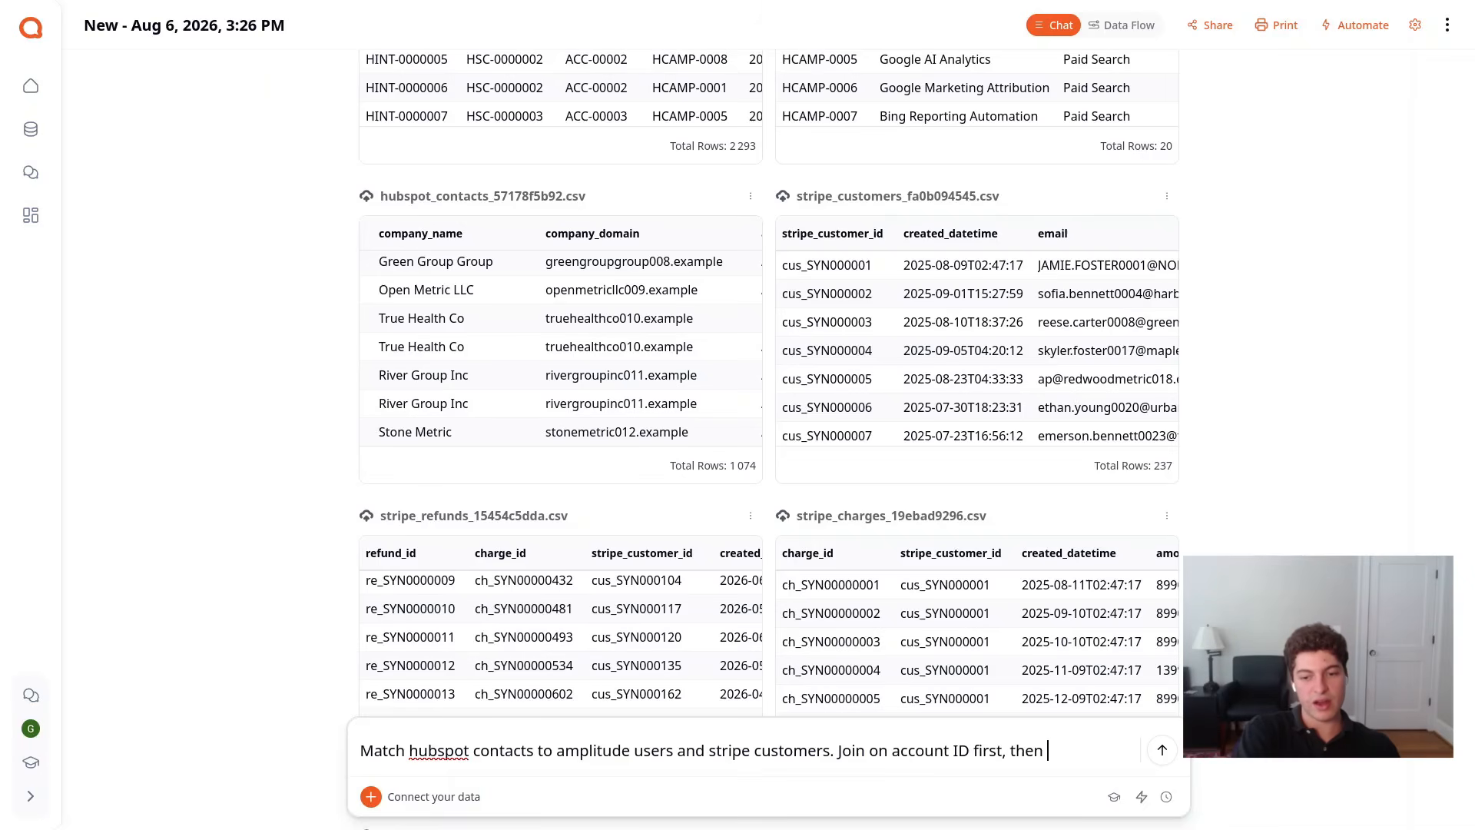
type("ed")
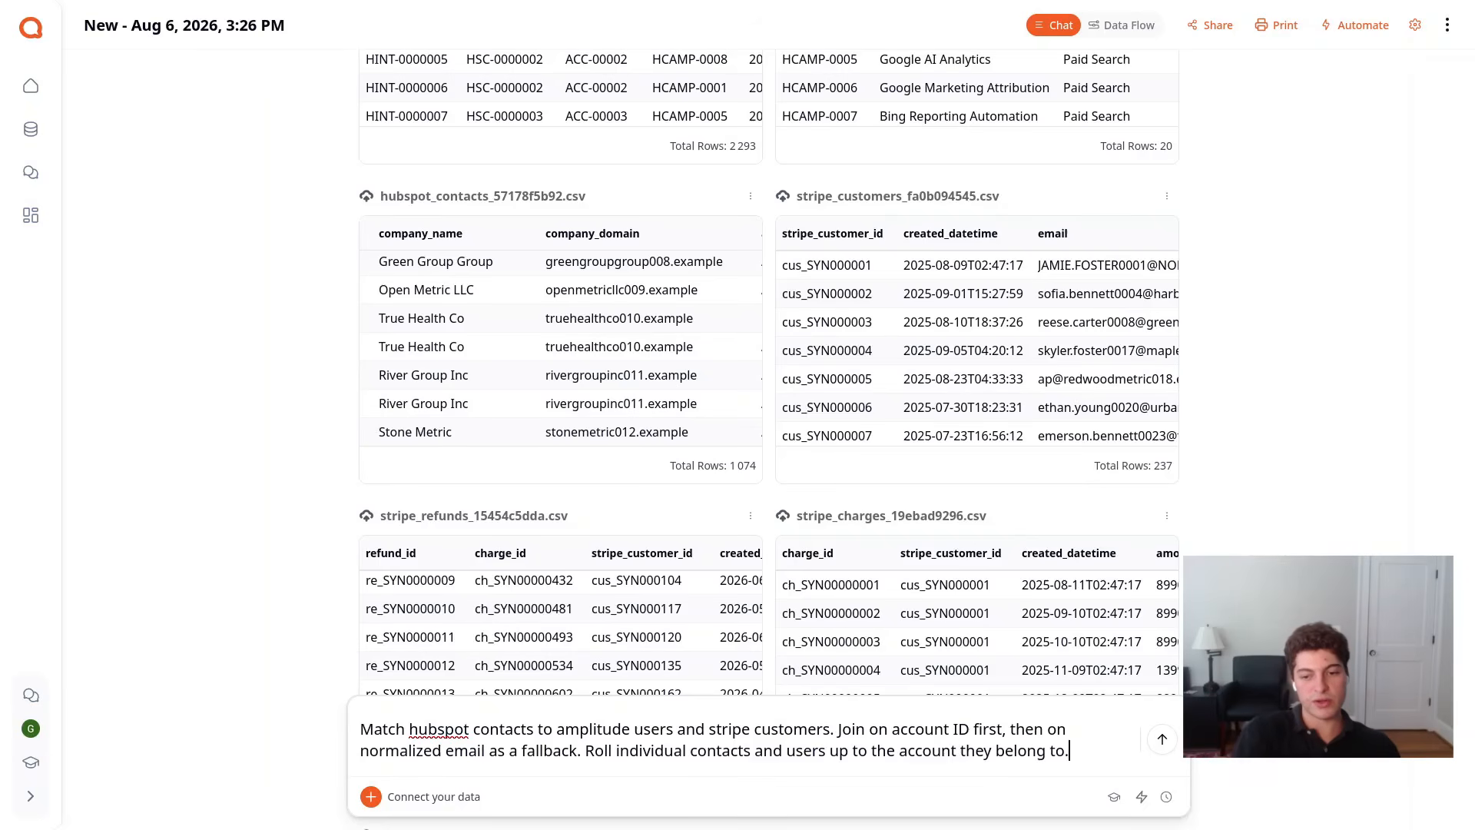
scroll(844, 614, "down", 5)
scroll(777, 519, "down", 1)
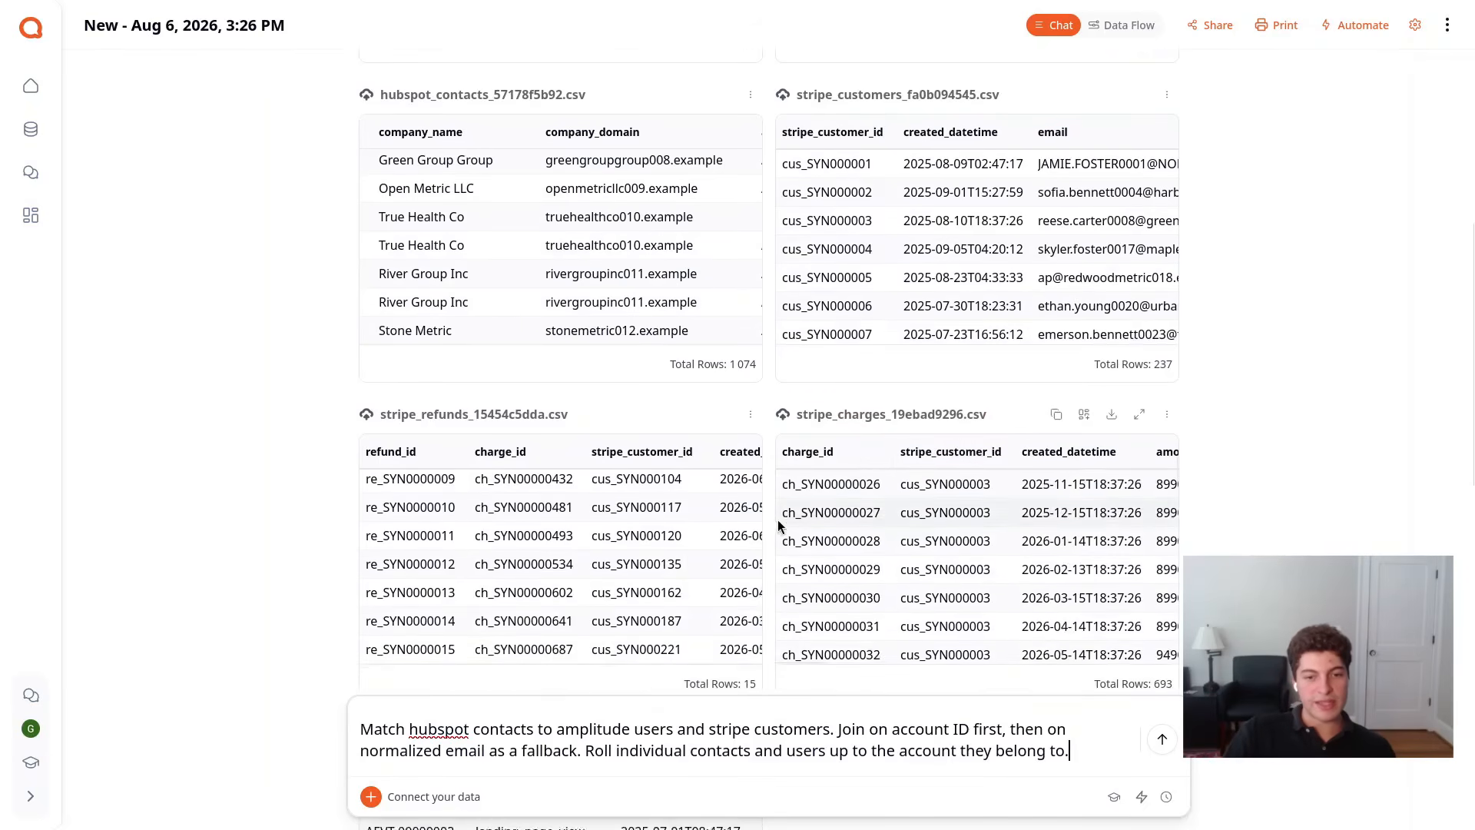
scroll(778, 520, "down", 10)
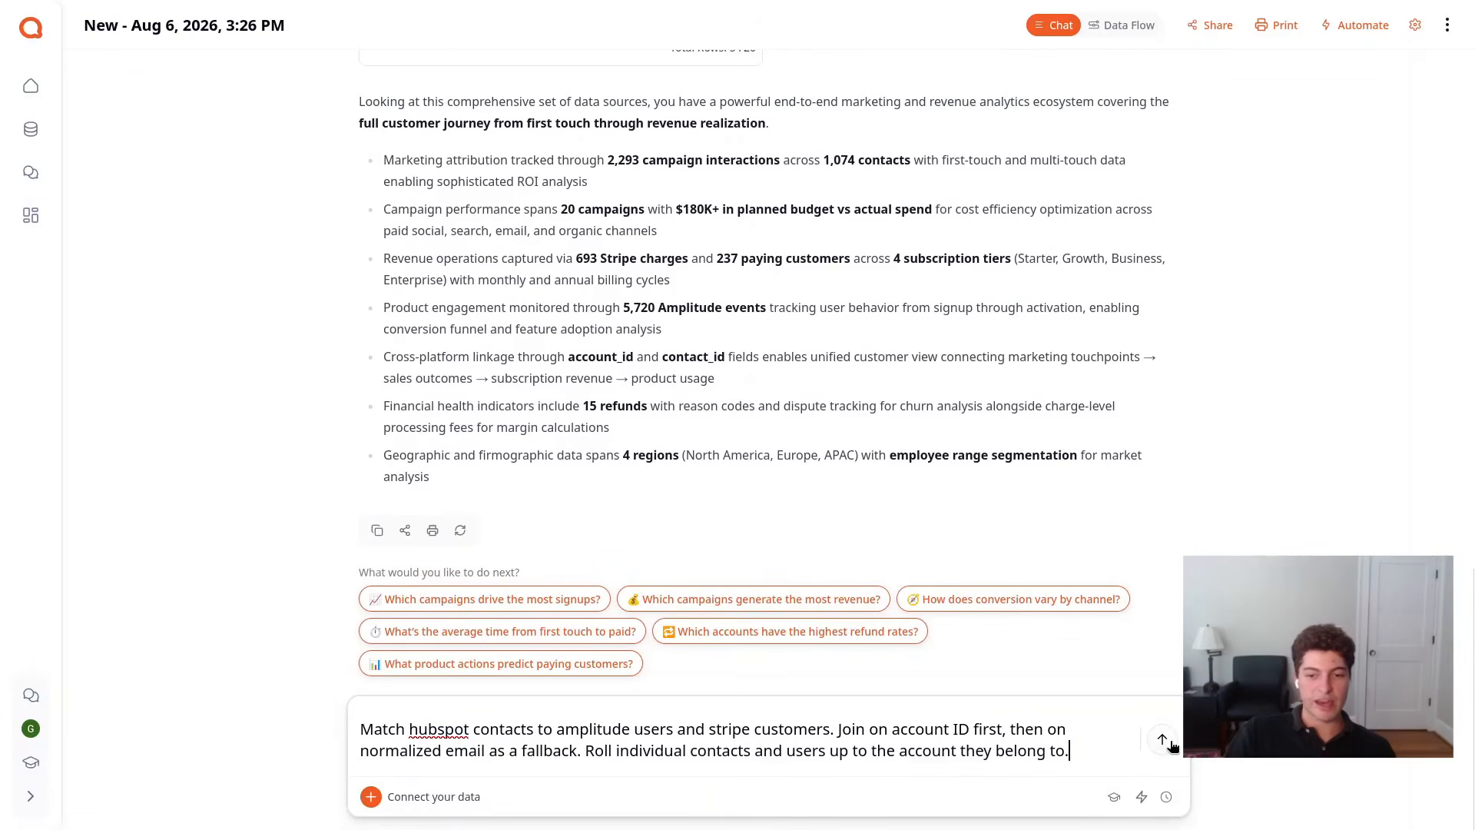
left_click(1163, 740)
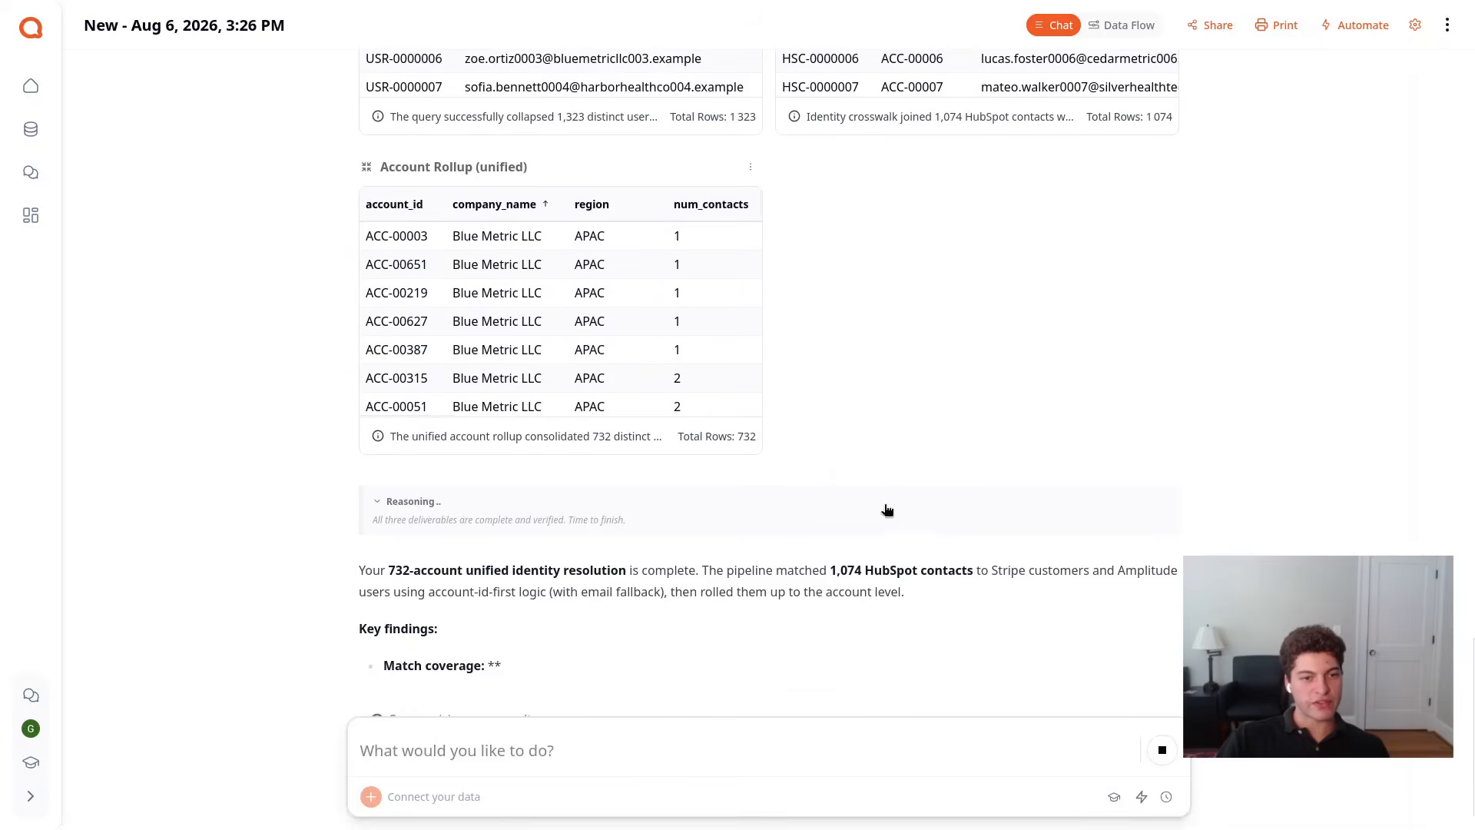
Review the deduped Amplitude users, contact identity crosswalk and account rollup tables together with the key findings
scroll(714, 366, "down", 5)
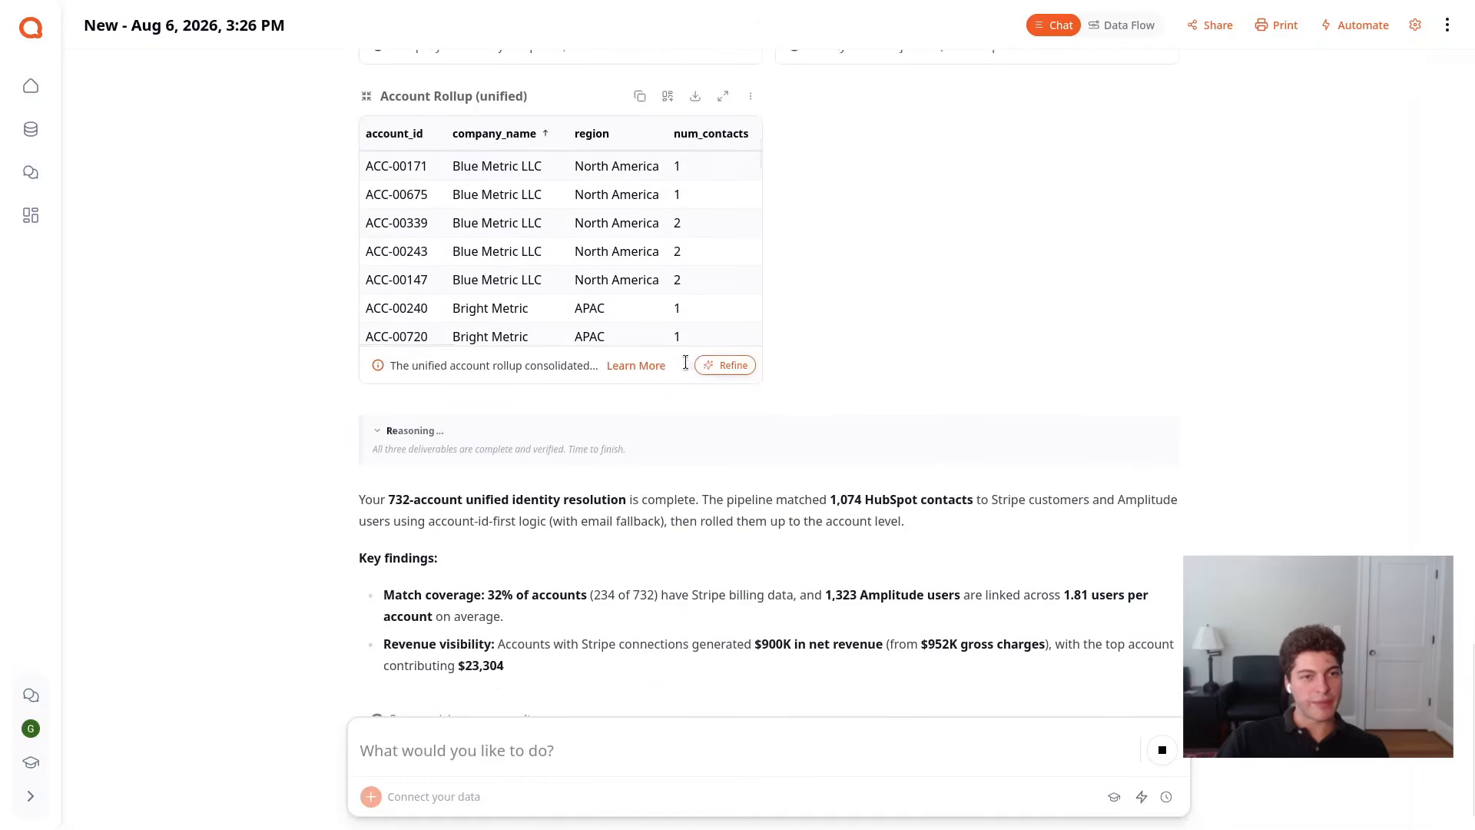
scroll(668, 231, "down", 6)
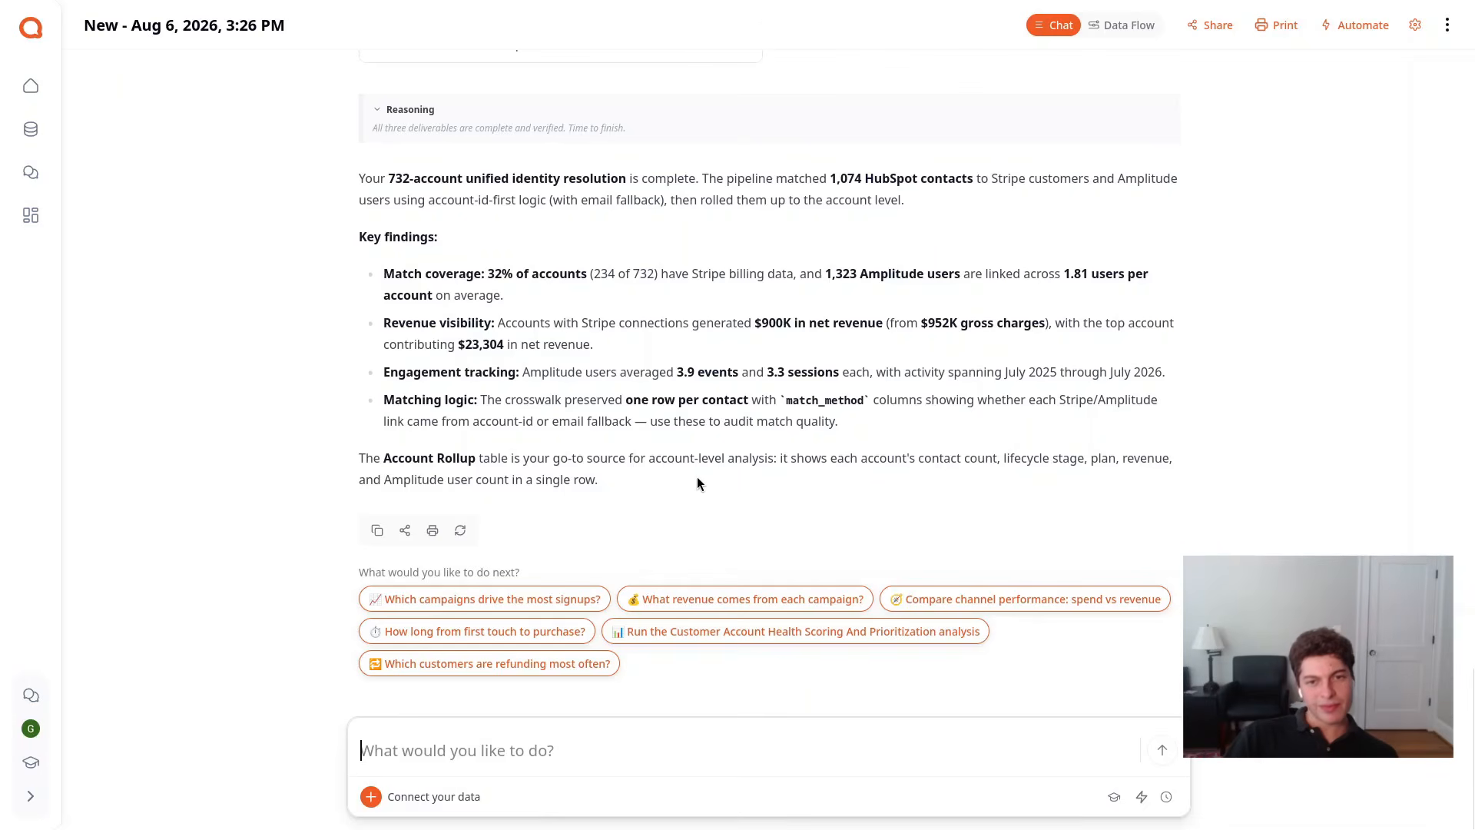
scroll(703, 483, "up", 10)
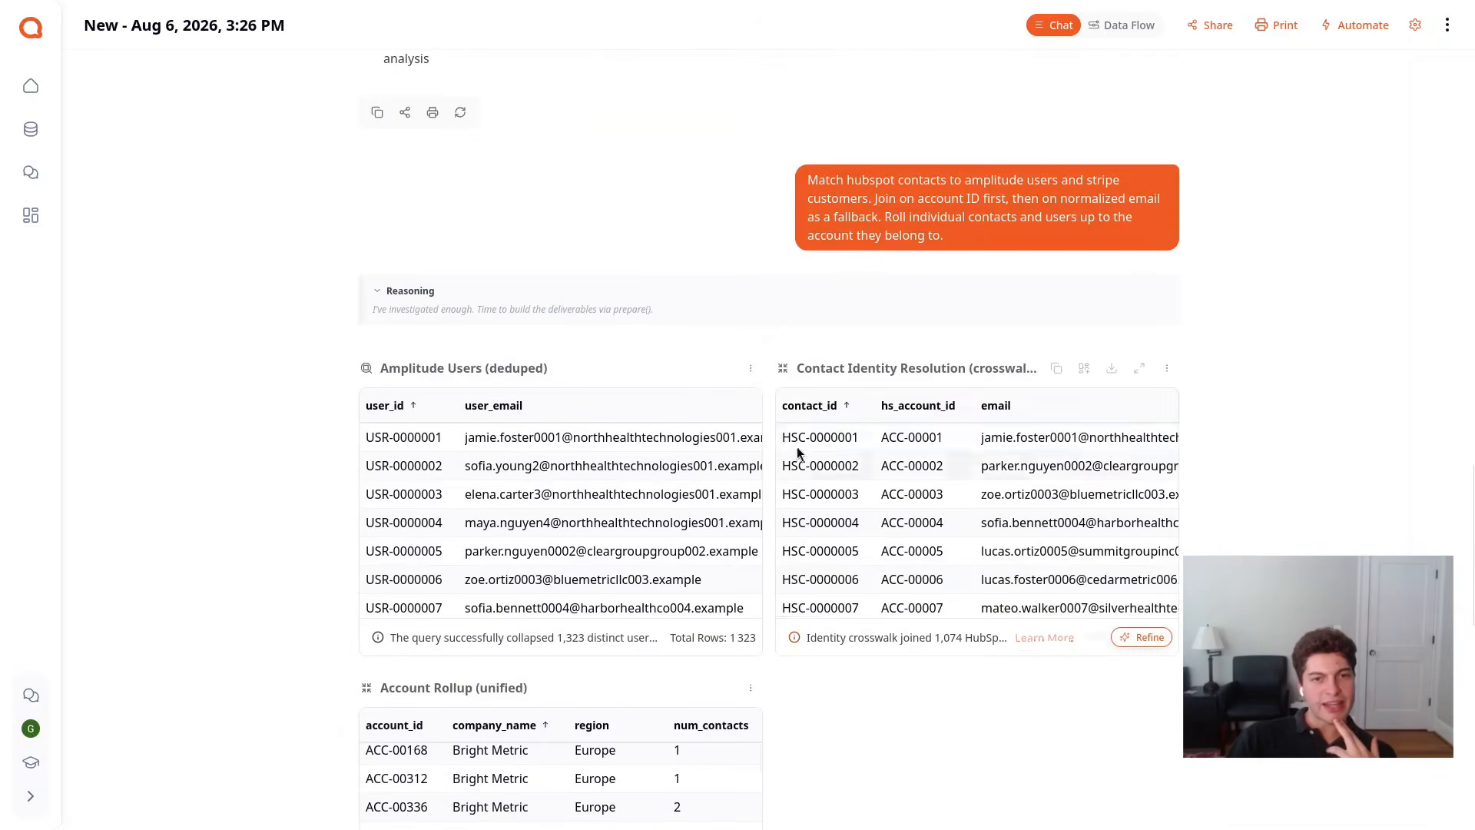
scroll(769, 450, "down", 4)
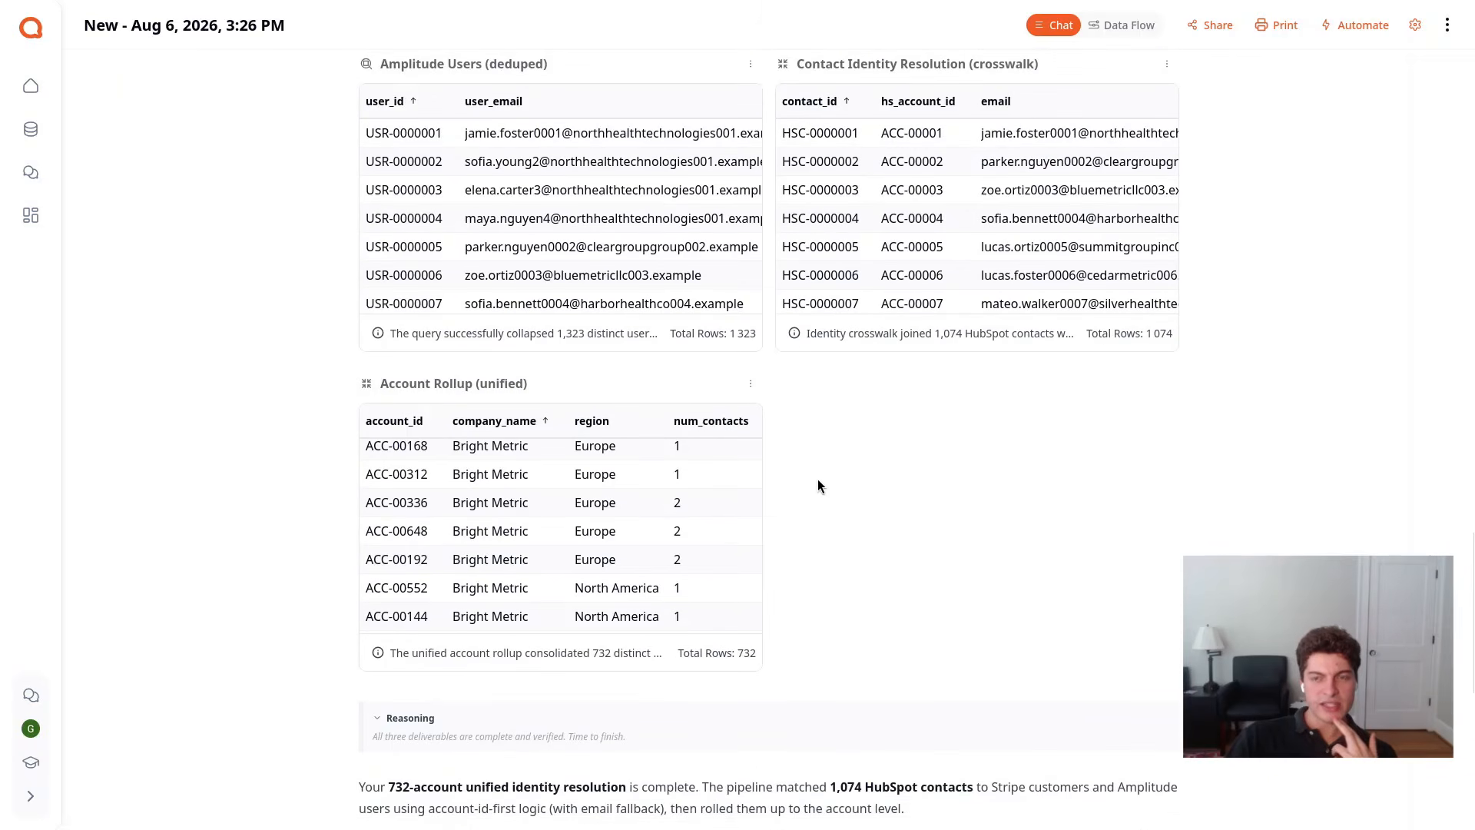
scroll(818, 478, "down", 3)
scroll(796, 469, "down", 4)
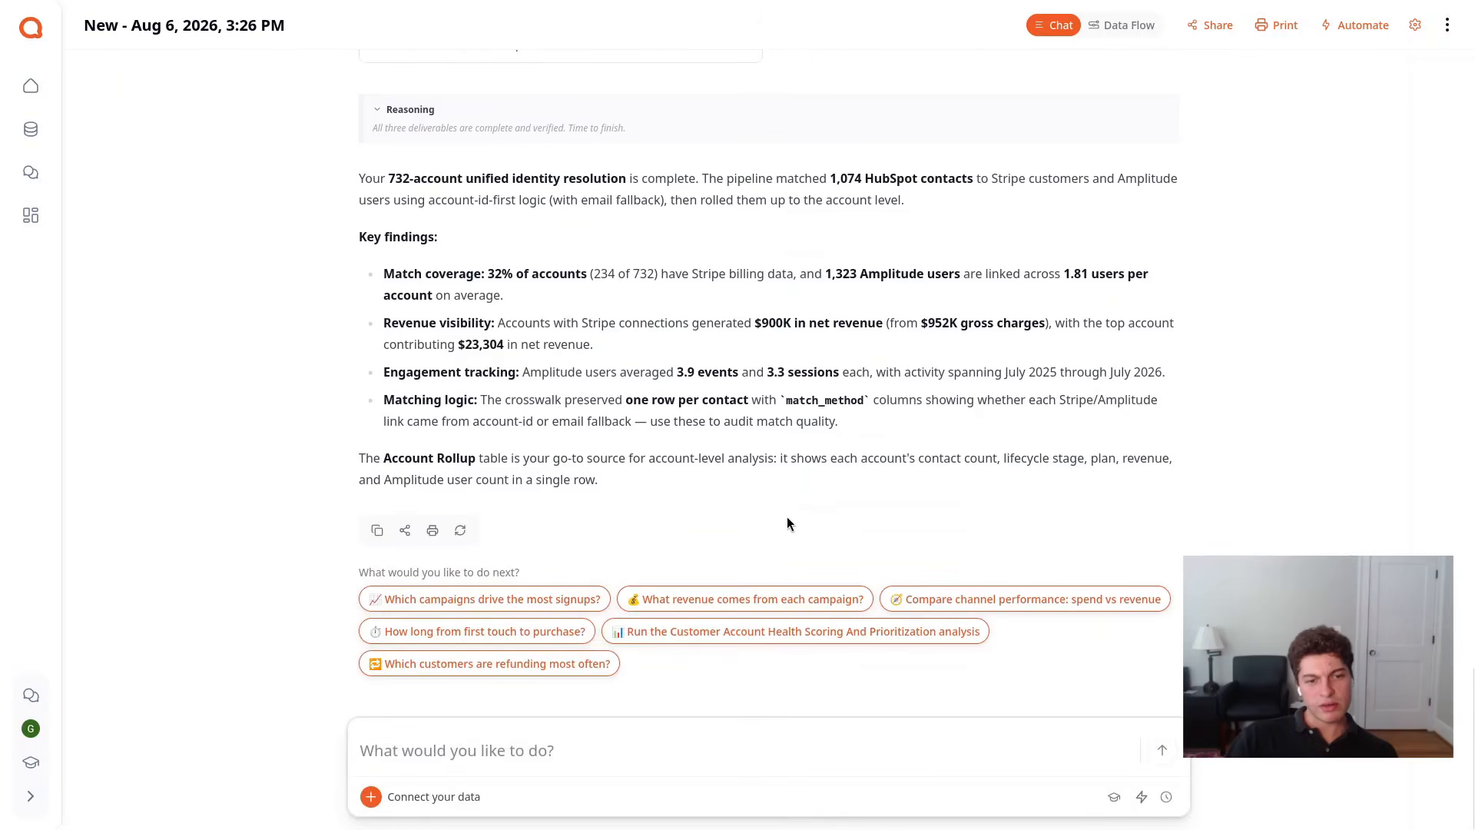
Begin a chat request asking to map hubspot original traffic sources and campaigns into our channel taxonomy
left_click(643, 755)
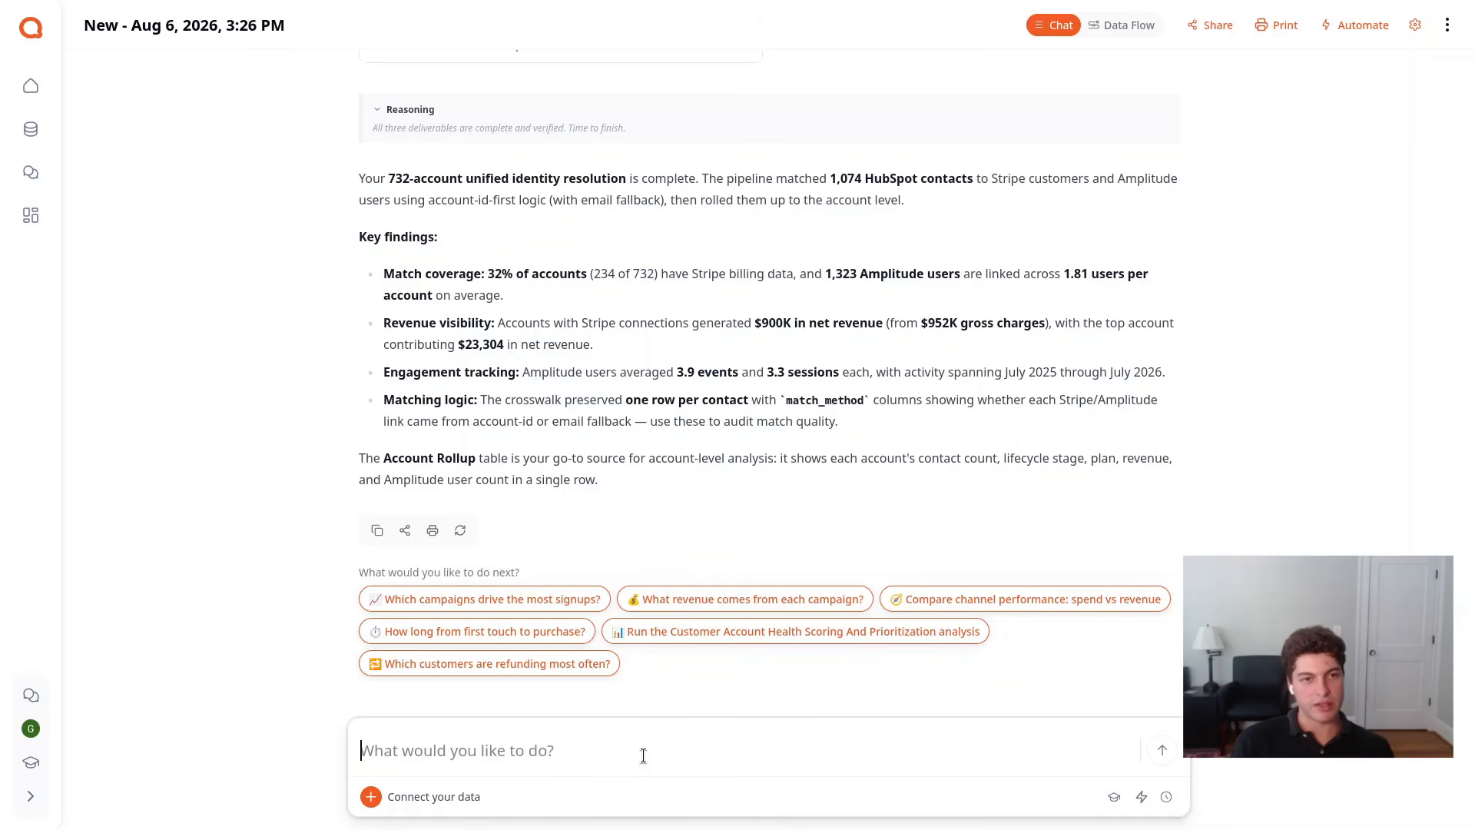
type("Map ")
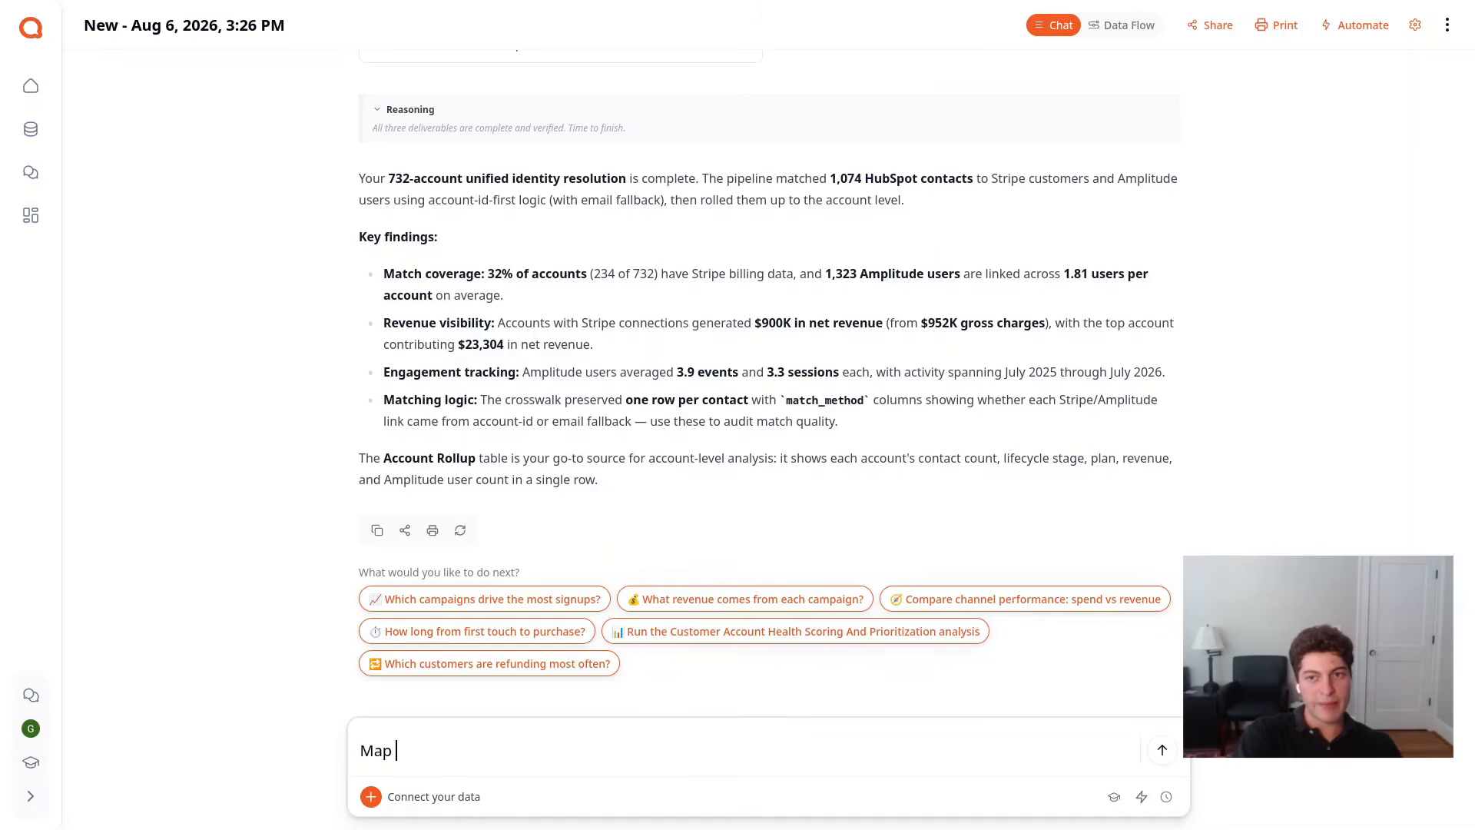
type("hubspot origin")
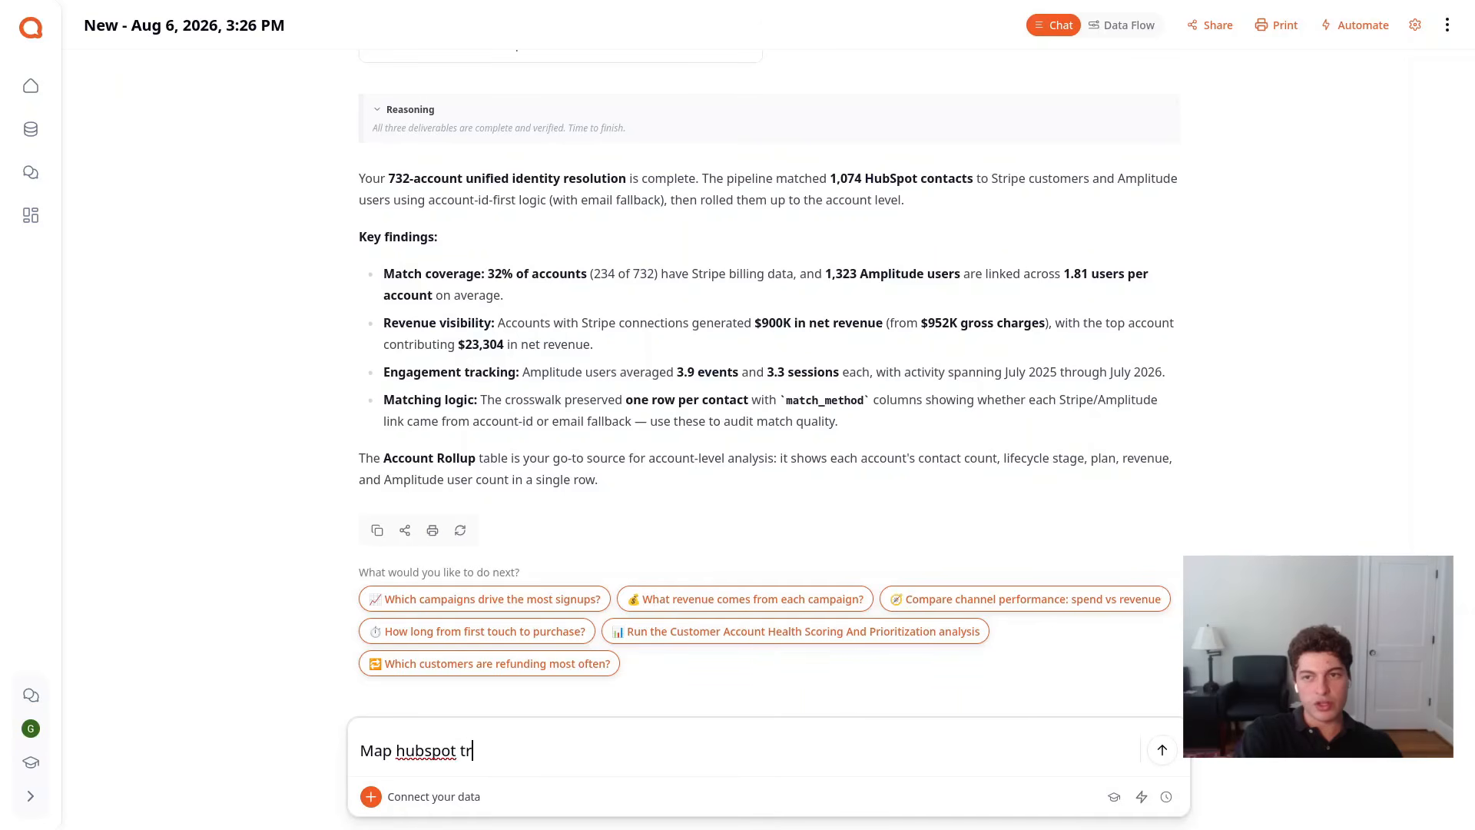
type("al traffi")
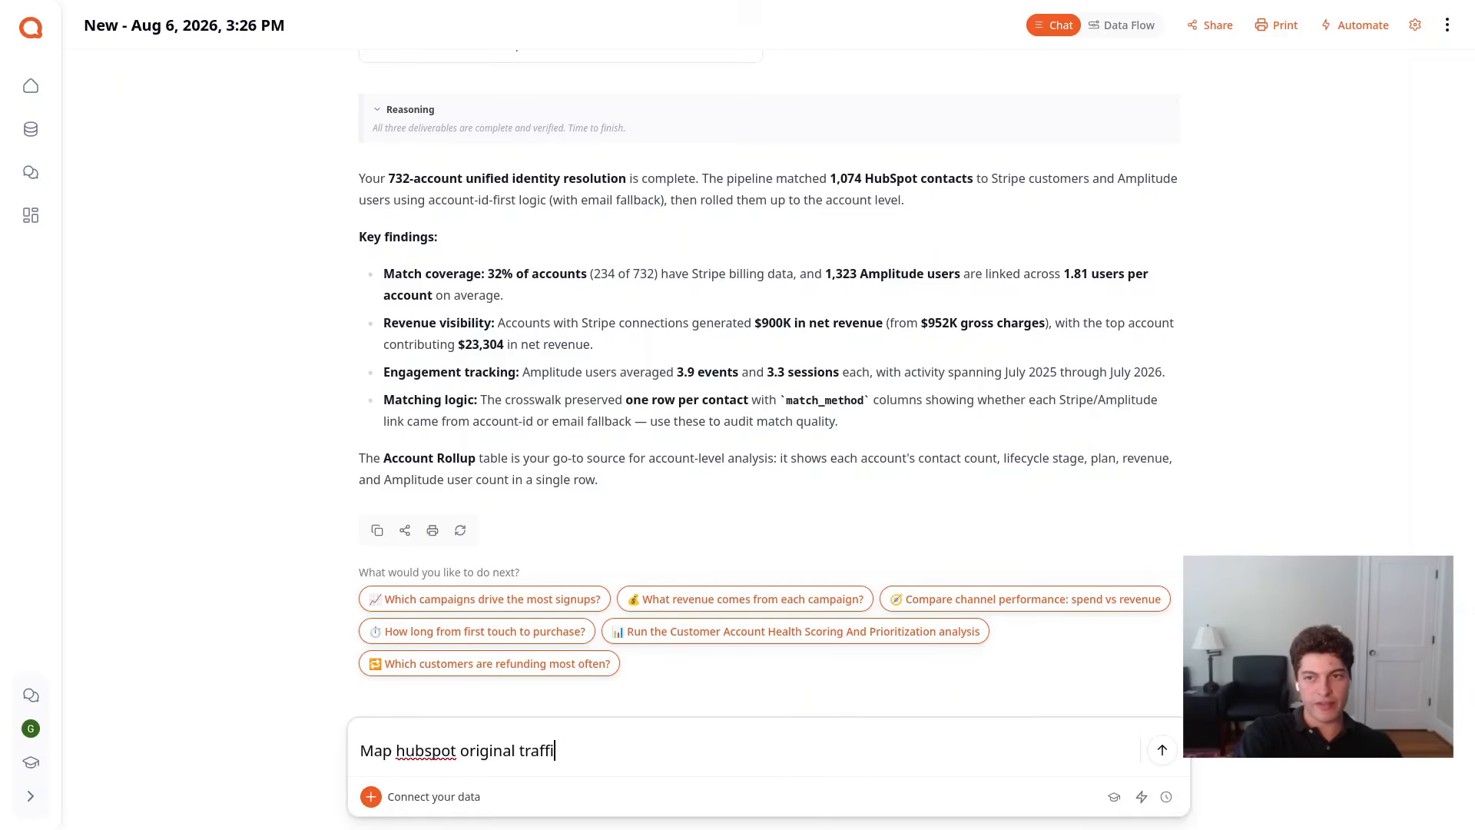
type("c sources and camp")
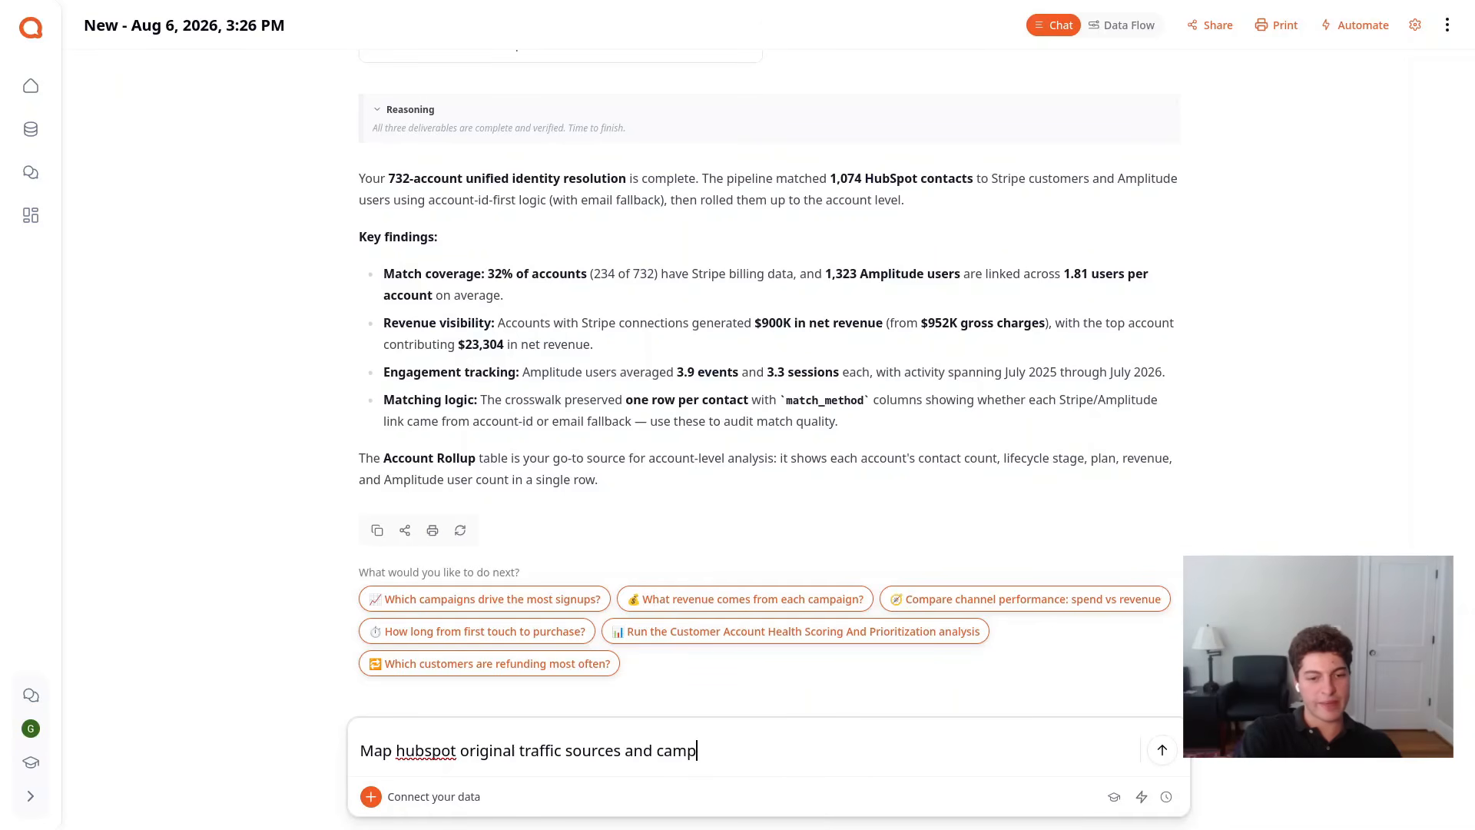
type("aigns into")
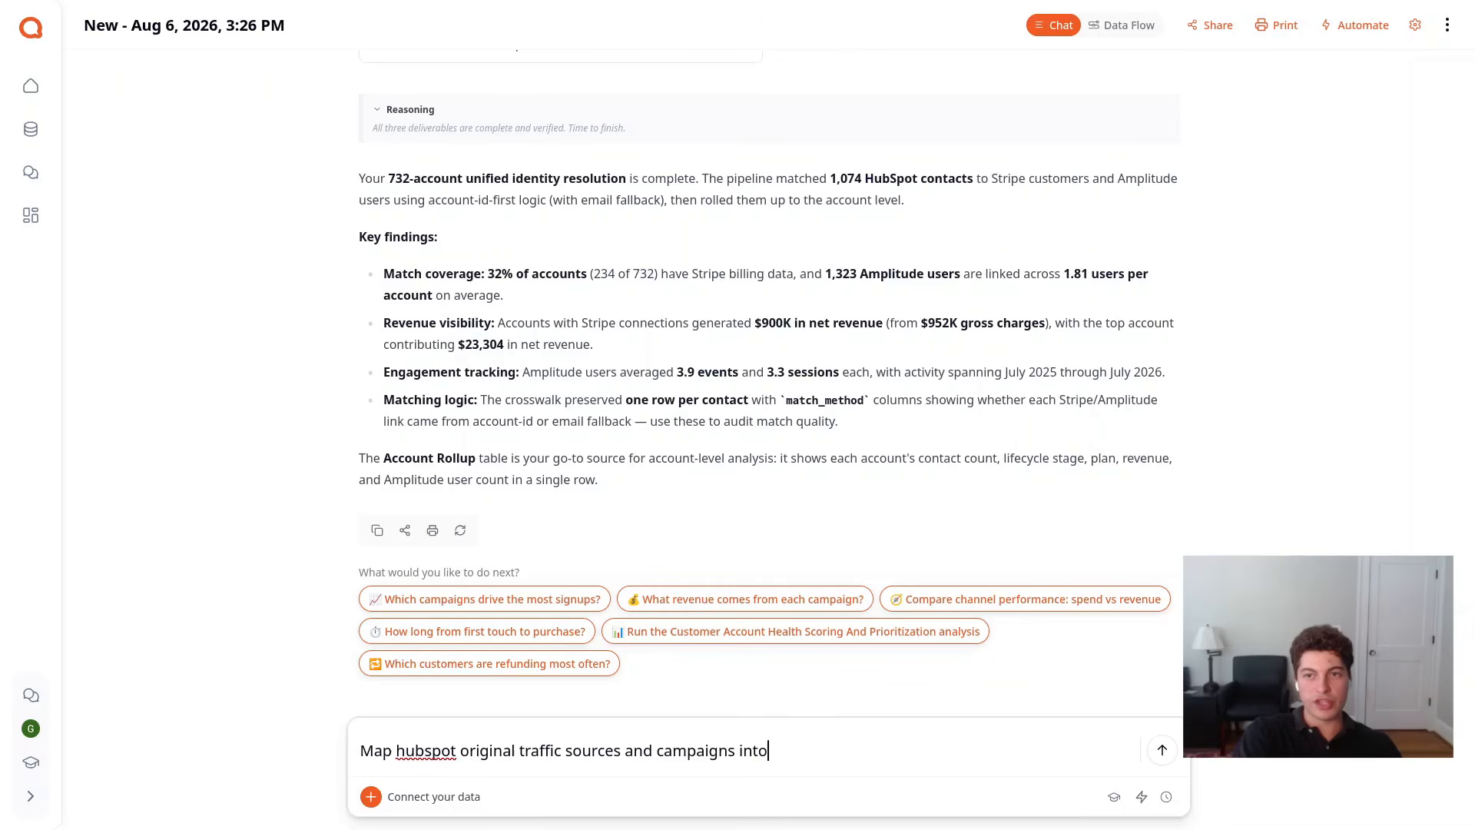
type(" our channel t")
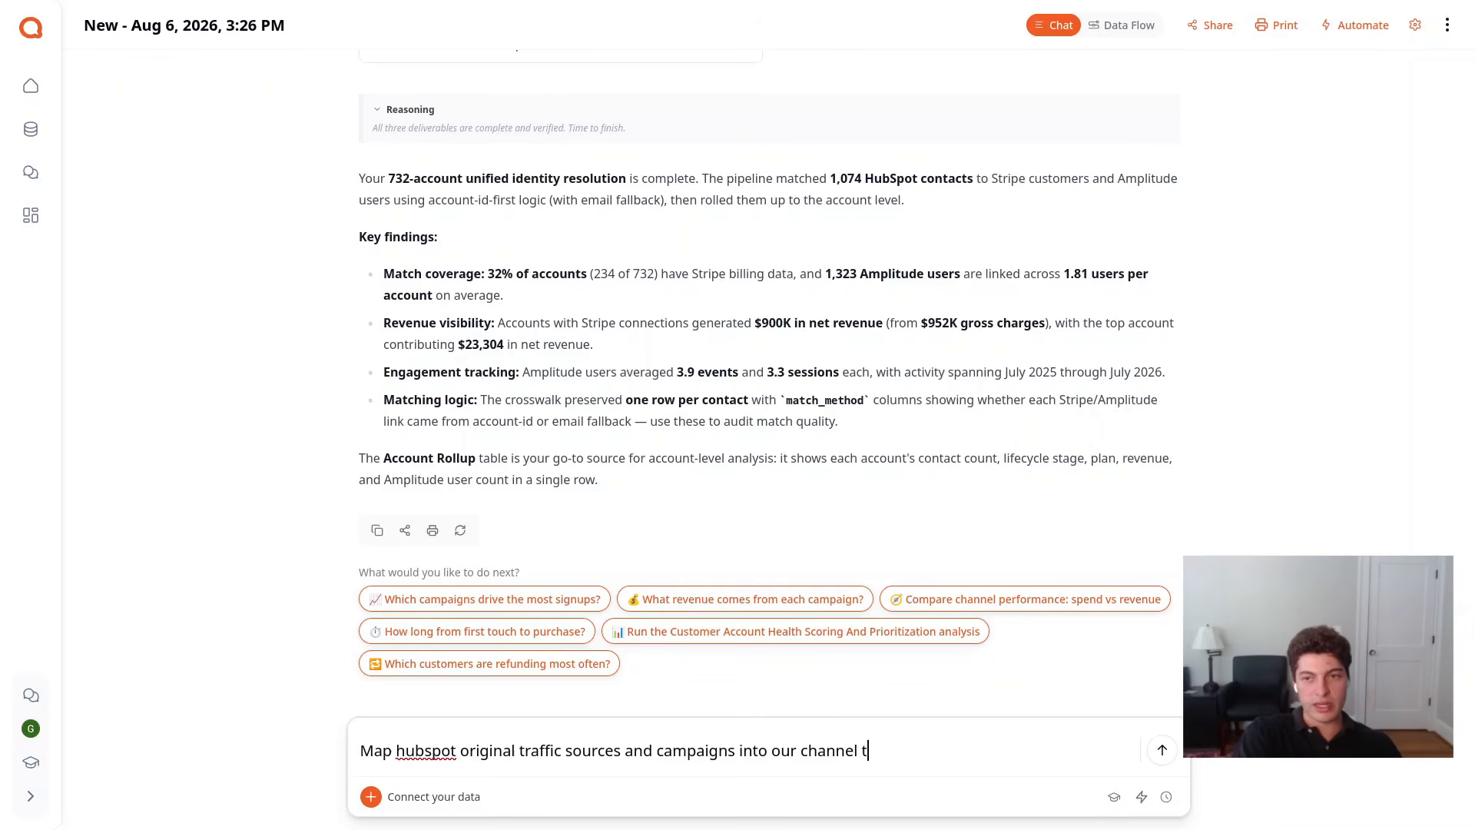
type("axono")
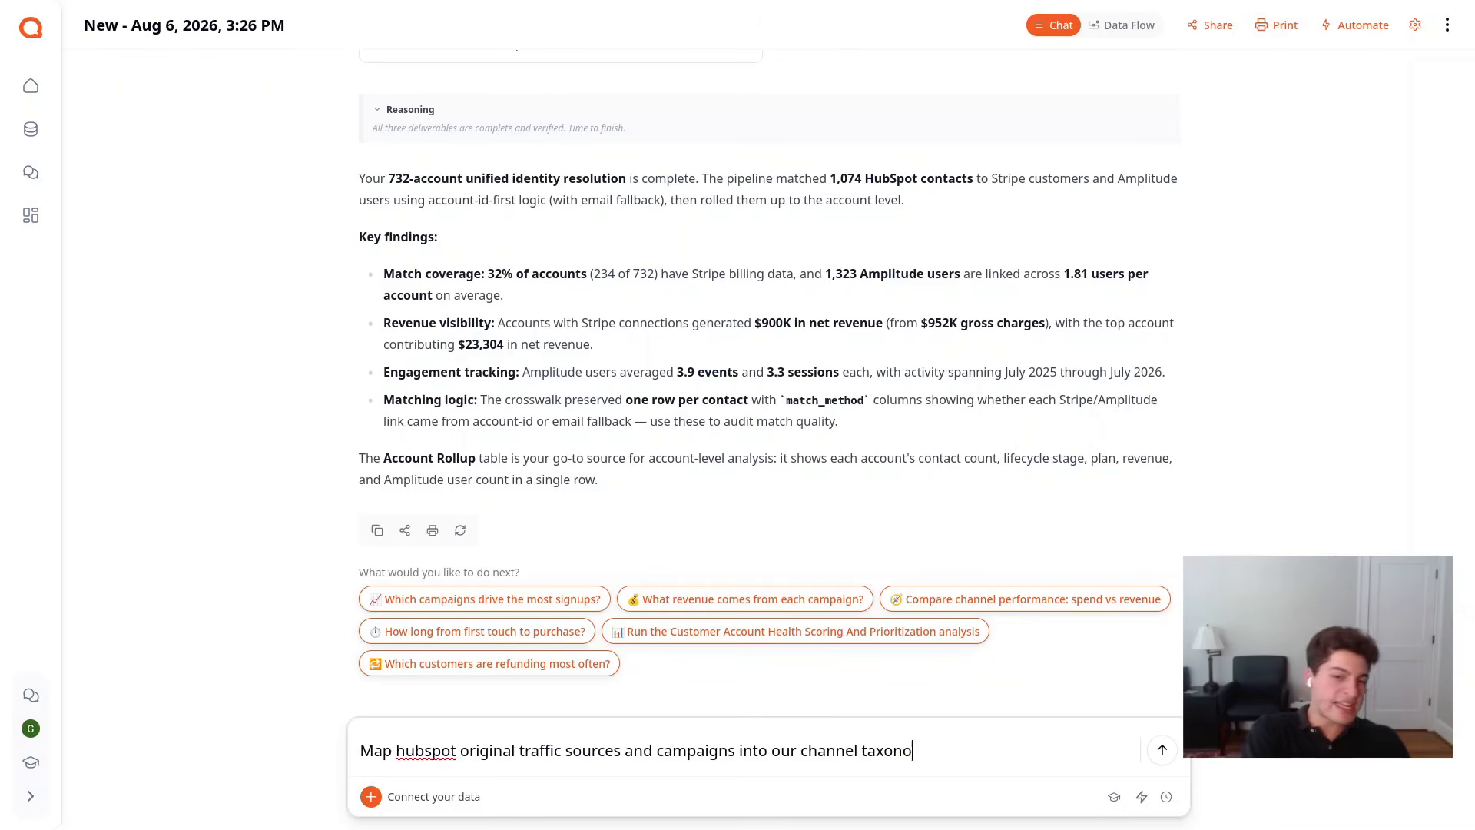
type("my .")
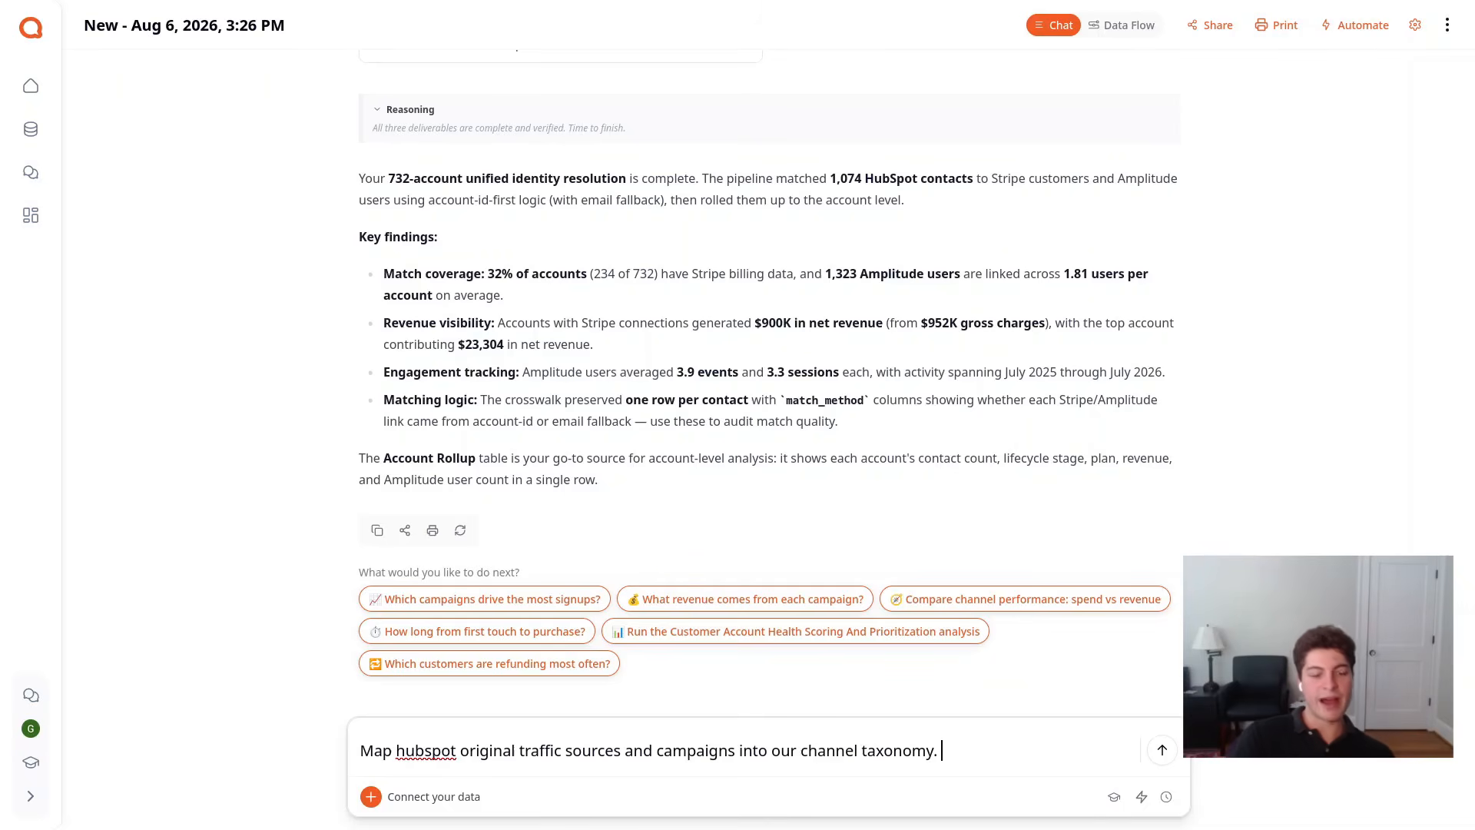
Add to the request a definition of activation as an account completing a core action within 14 days of signup
type("Define act")
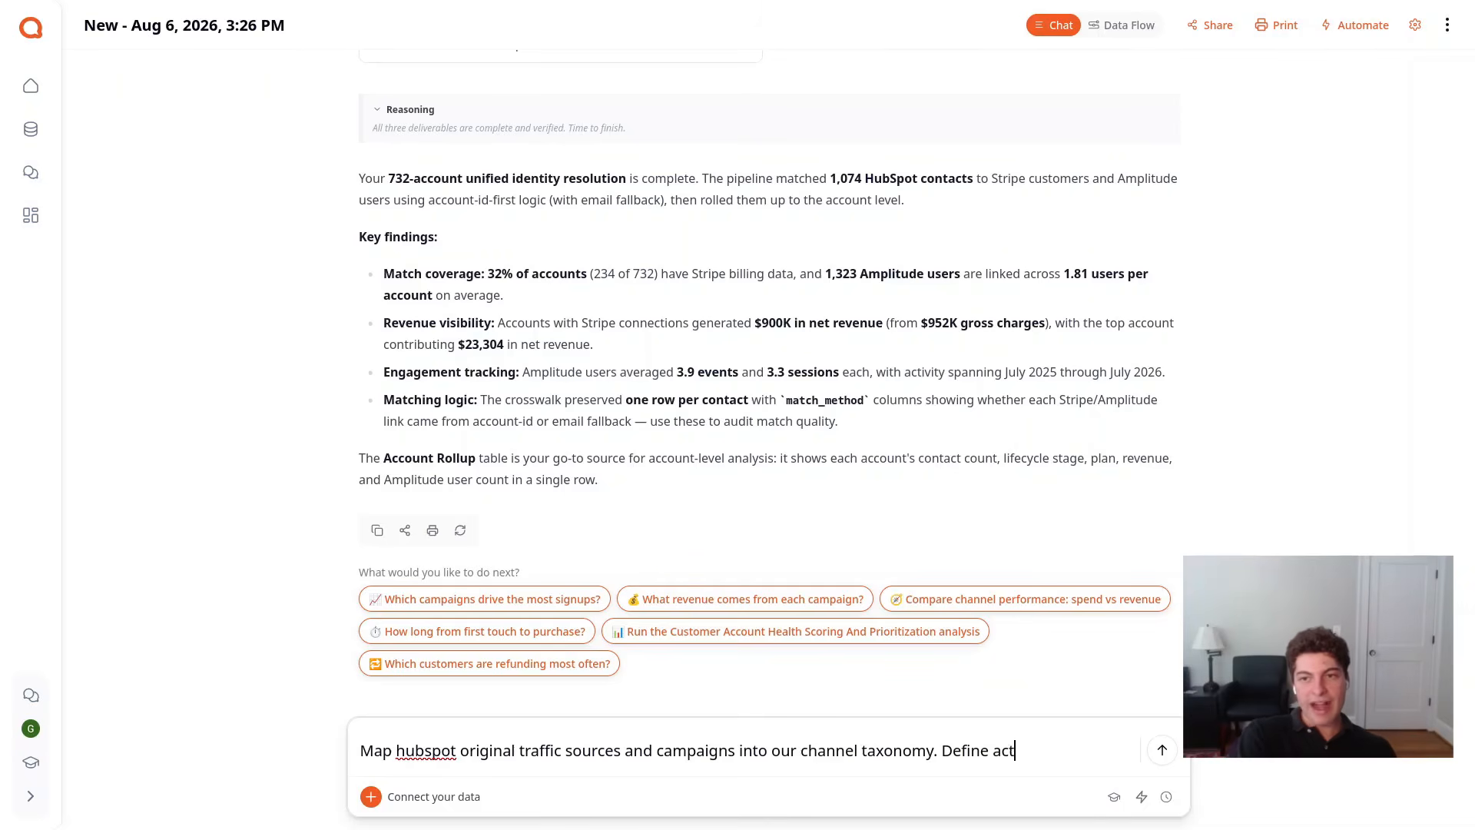
type("ivation as")
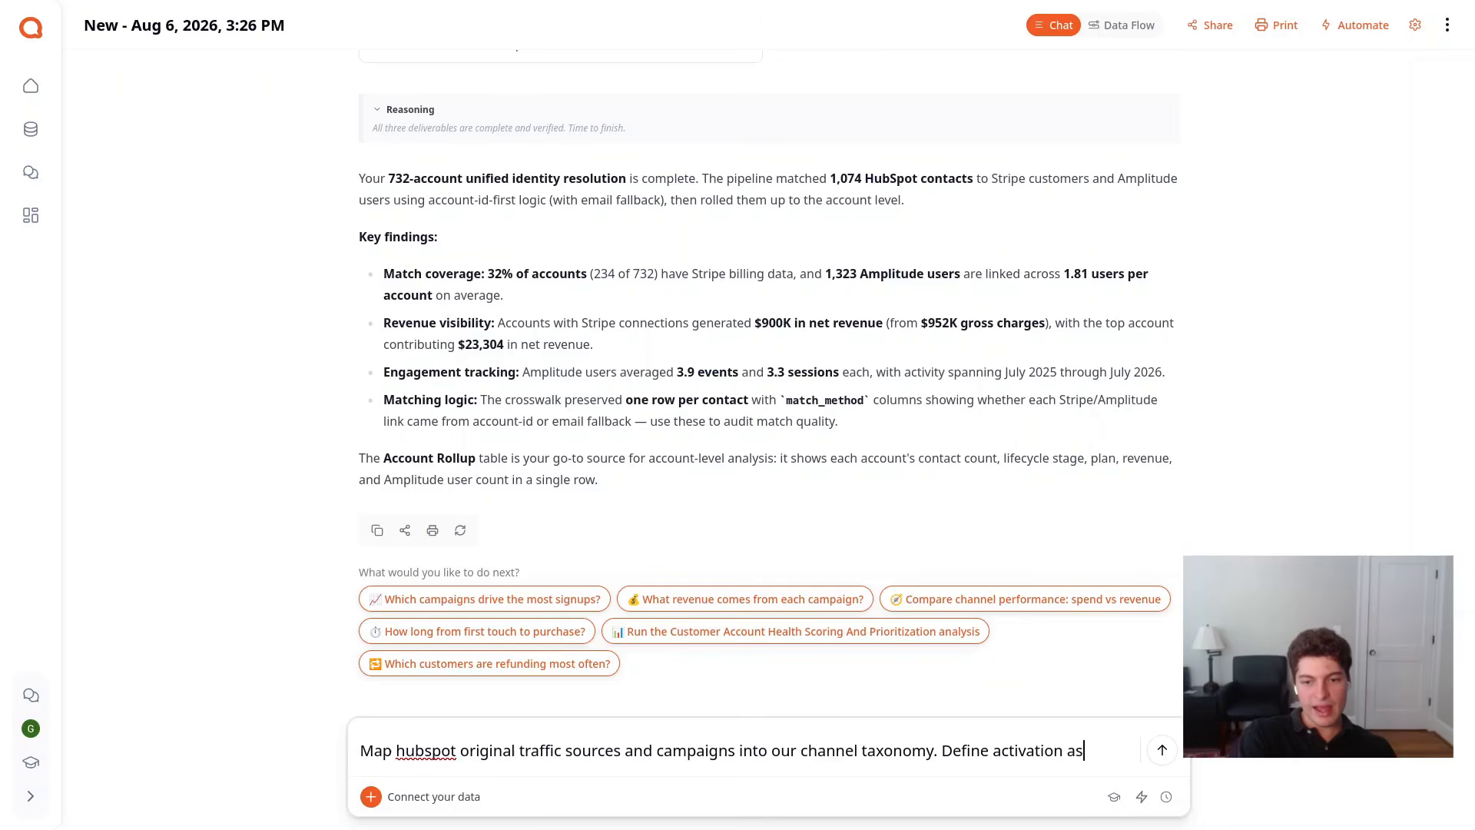
type(" an account ")
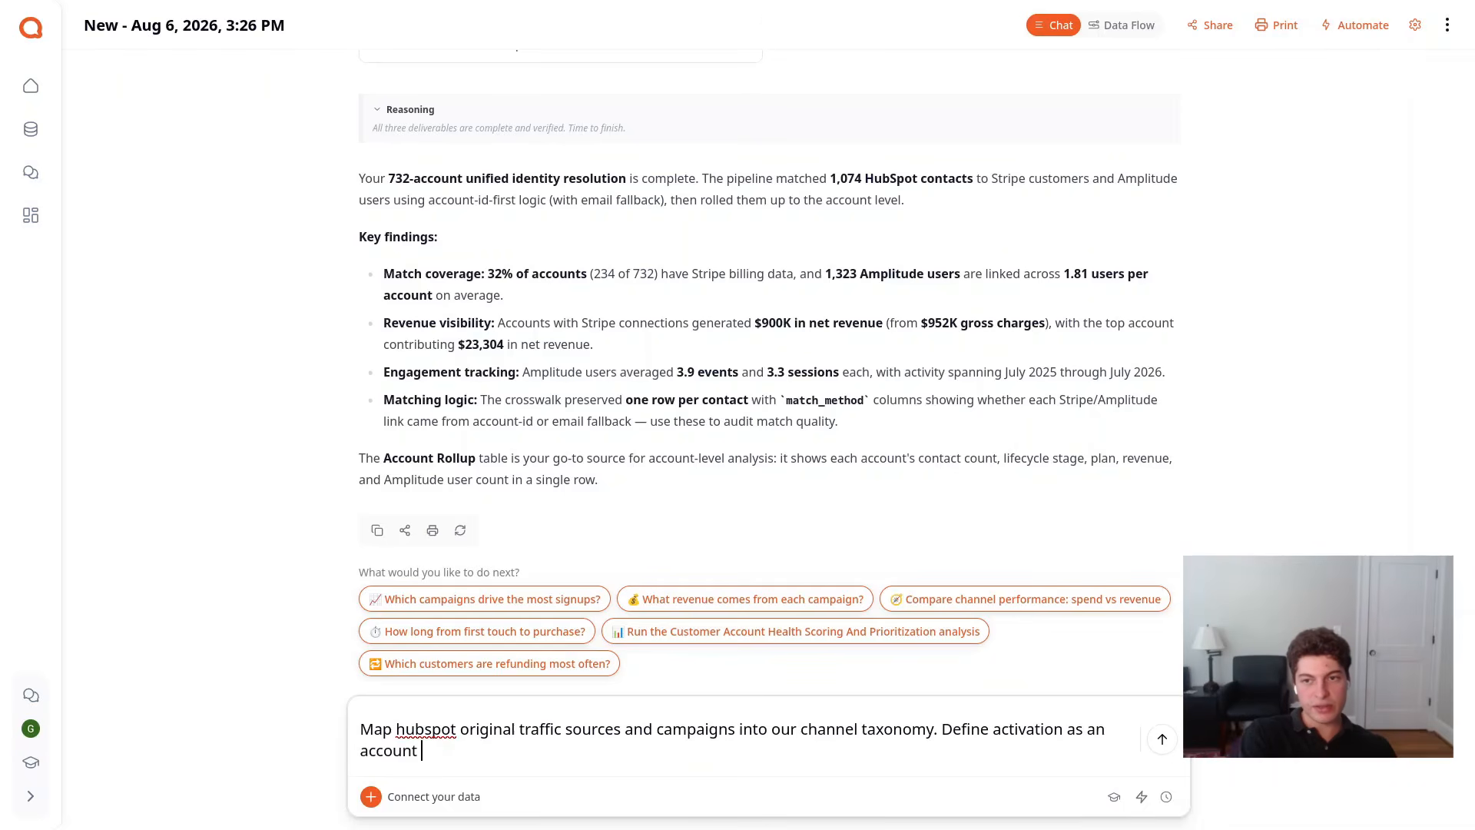
type("completing a core ")
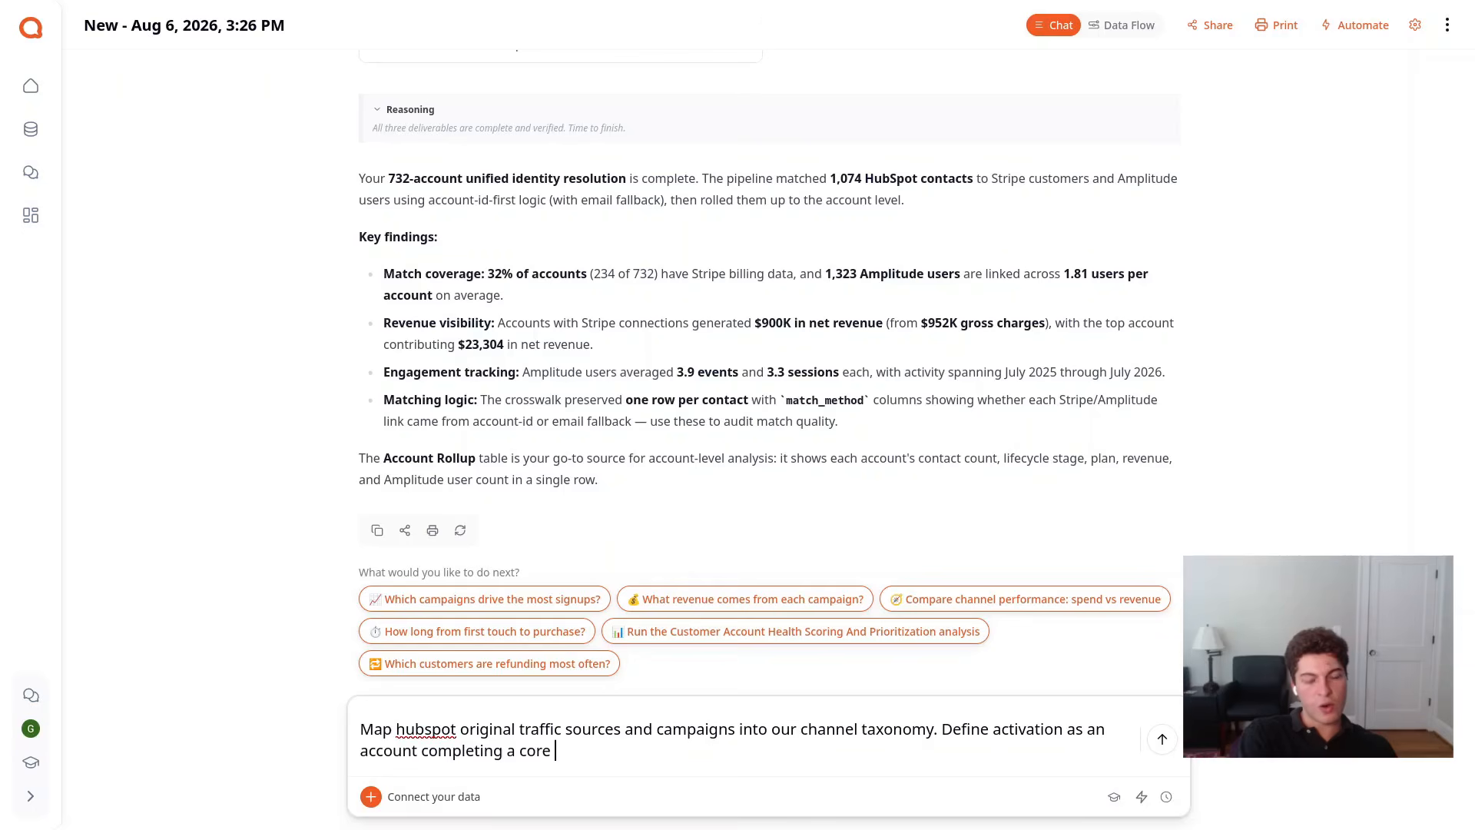
type("action")
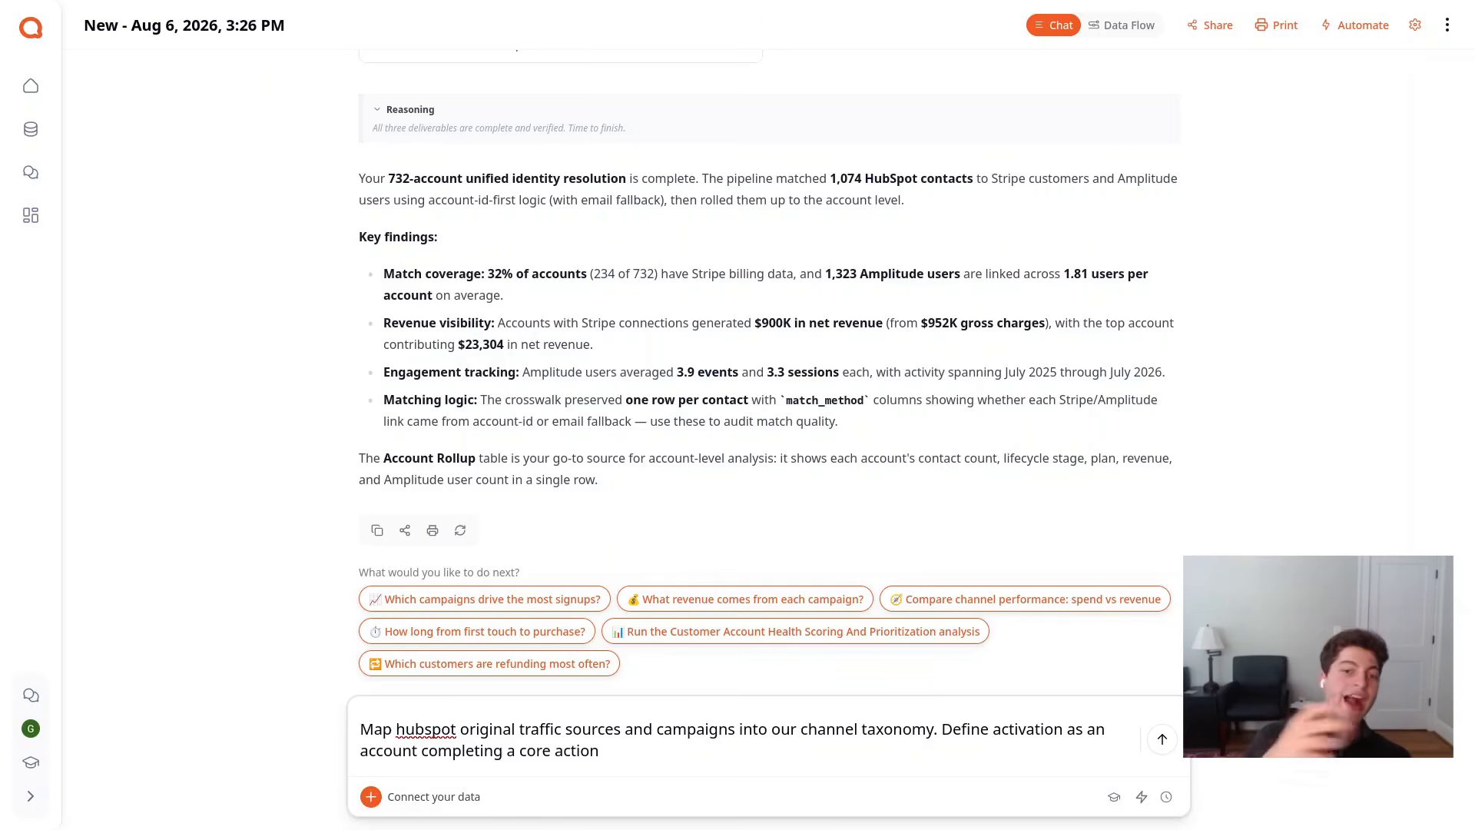
type("within 14")
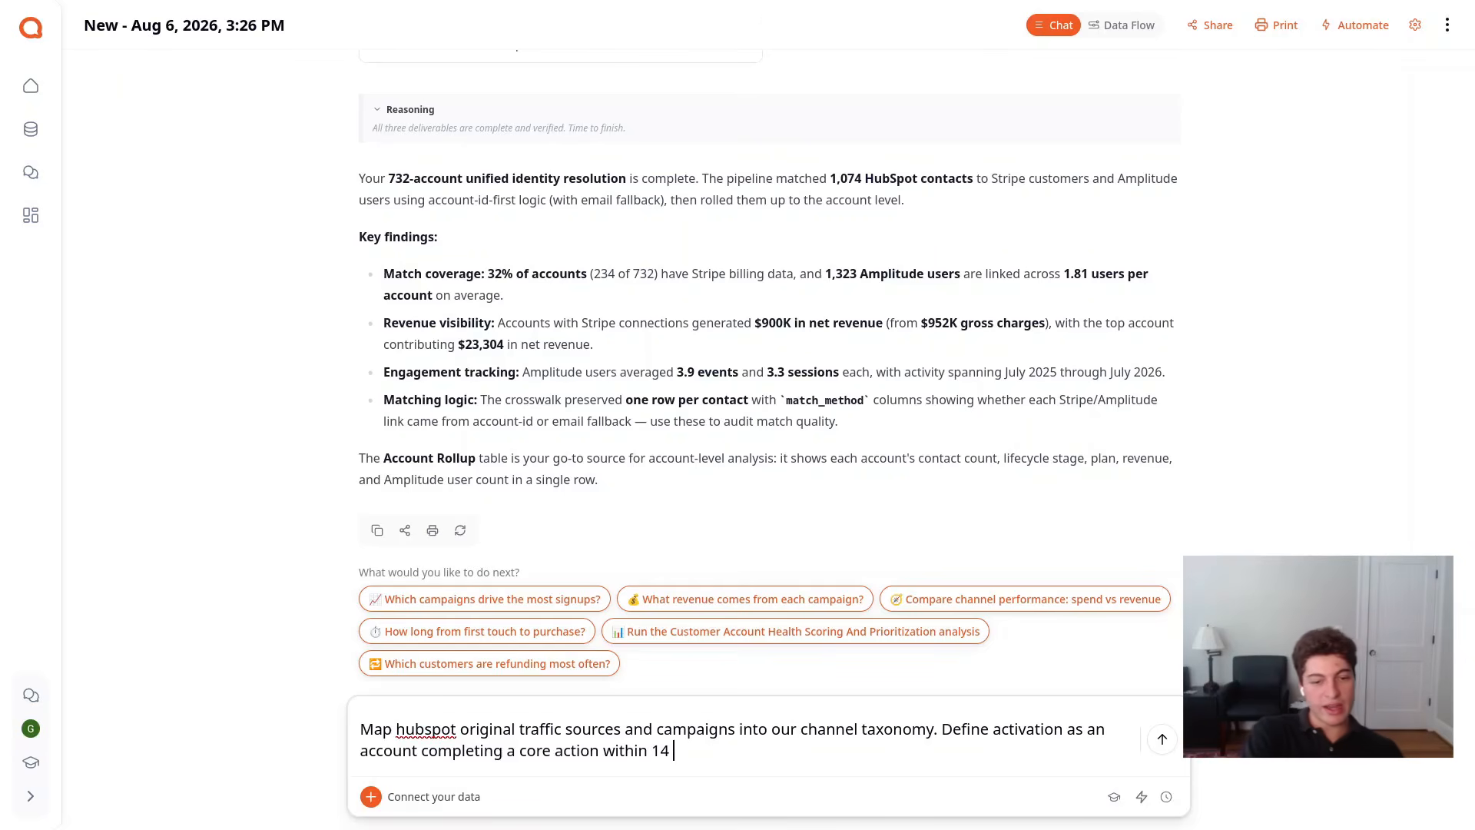
type(" days of sign ")
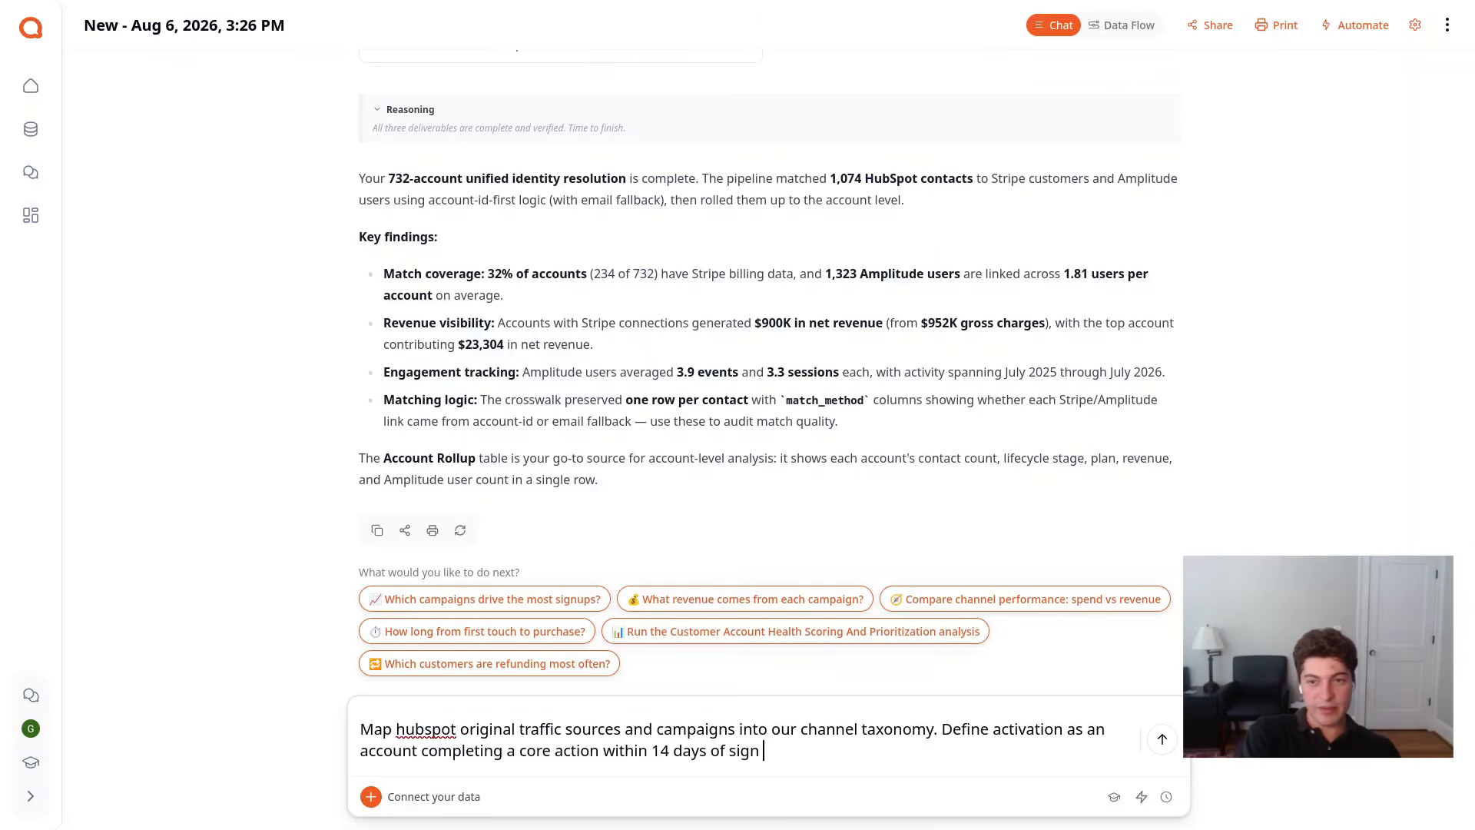
type("up and realized")
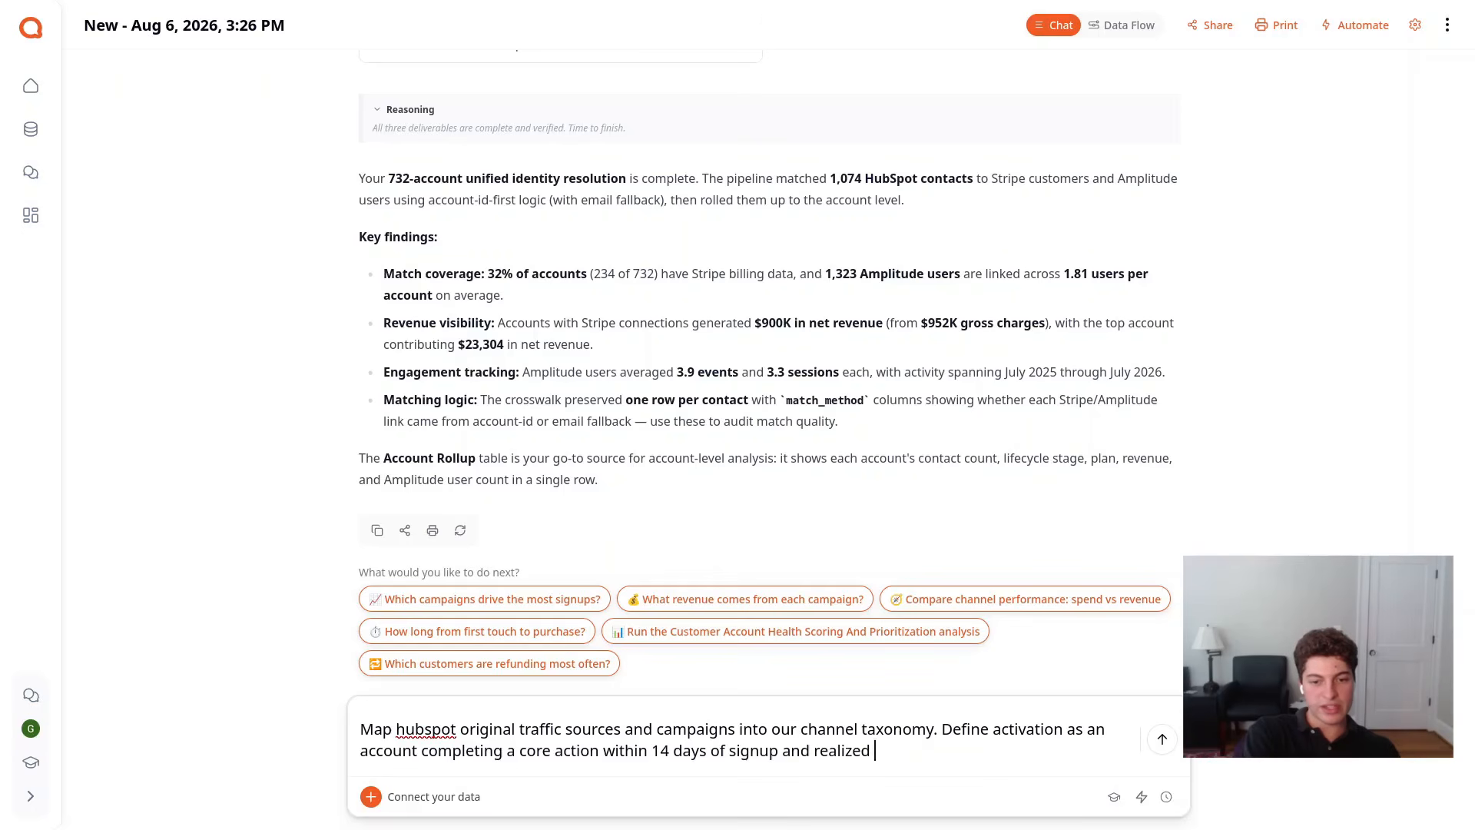
type(" revenue")
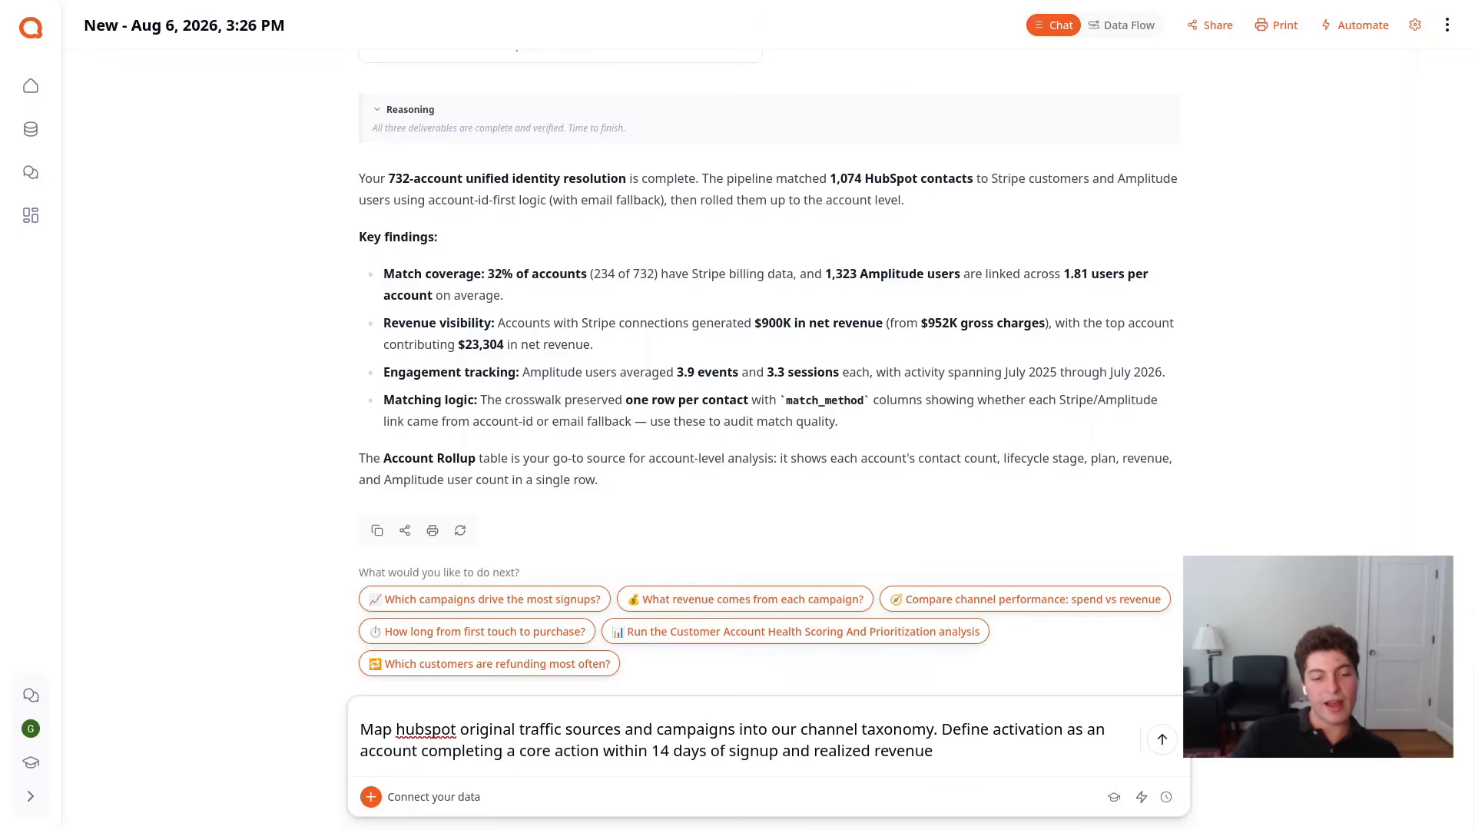
Extend the request with the definition of realized revenue as captured charges minus refunds
left_click_drag(777, 751, 495, 743)
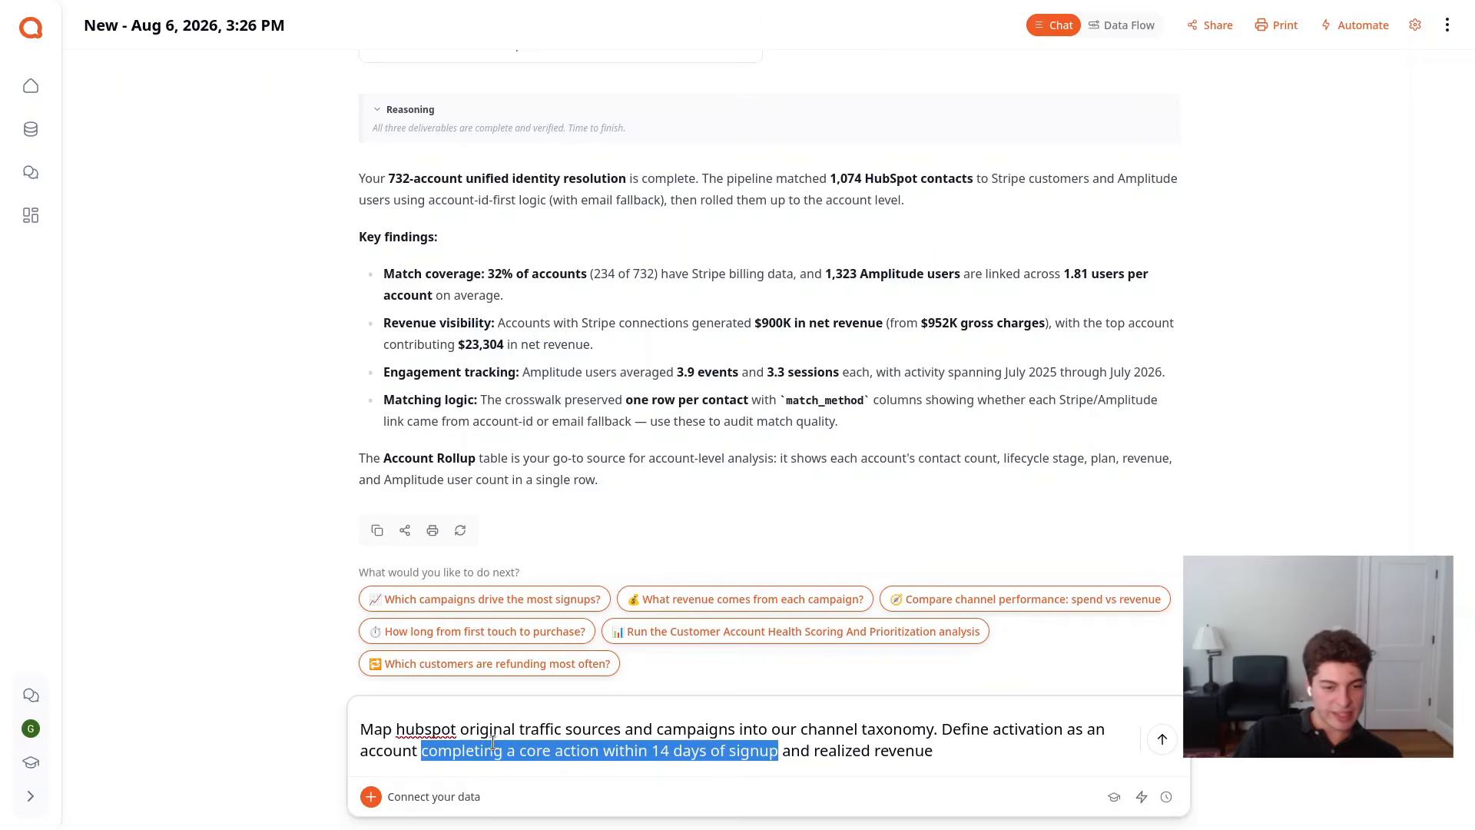
left_click(780, 752)
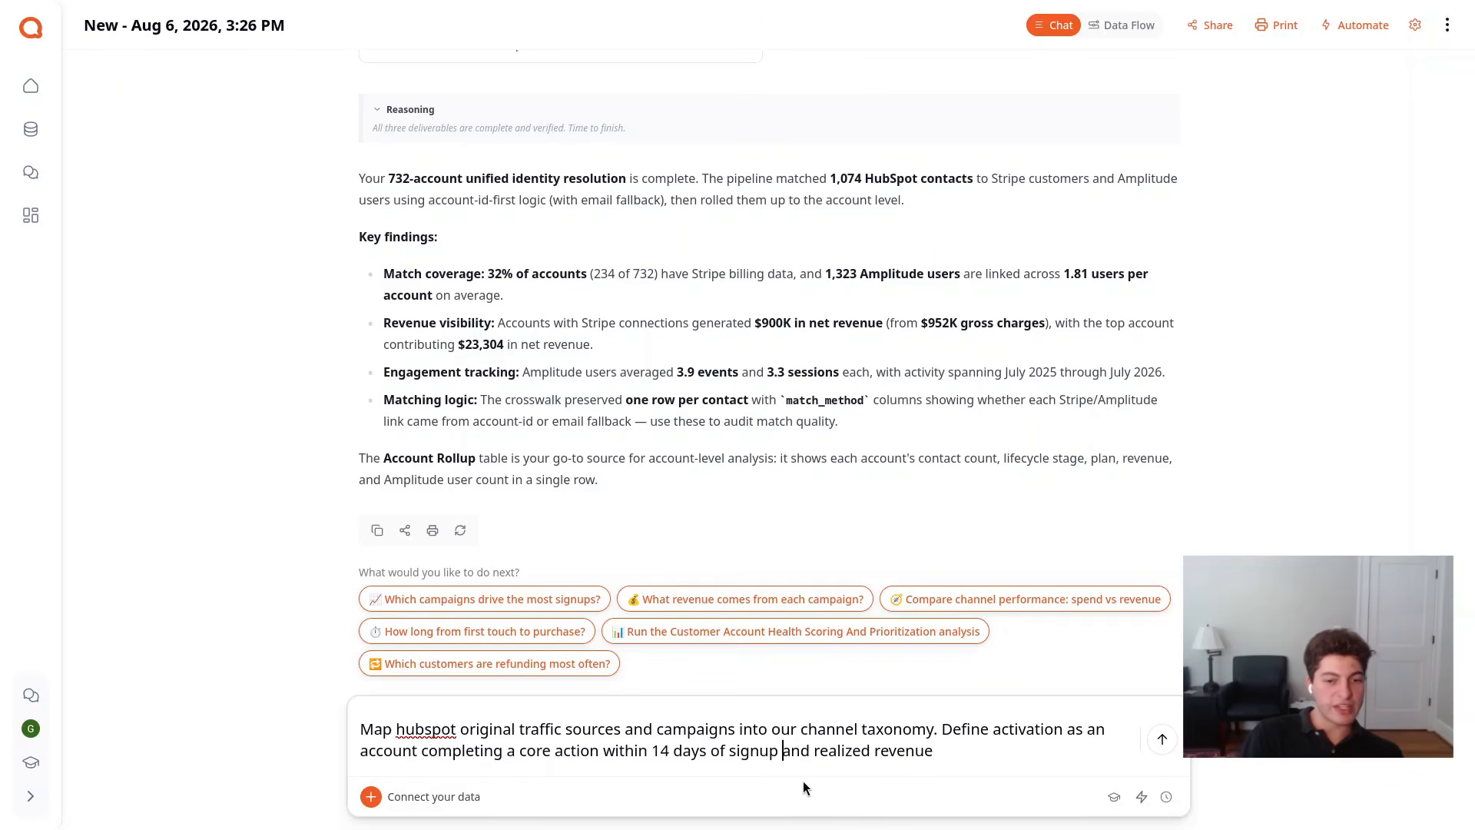
key("ctrl+Right")
key("ctrl+Right")
key("ctrl+Right")
key("ctrl+Right")
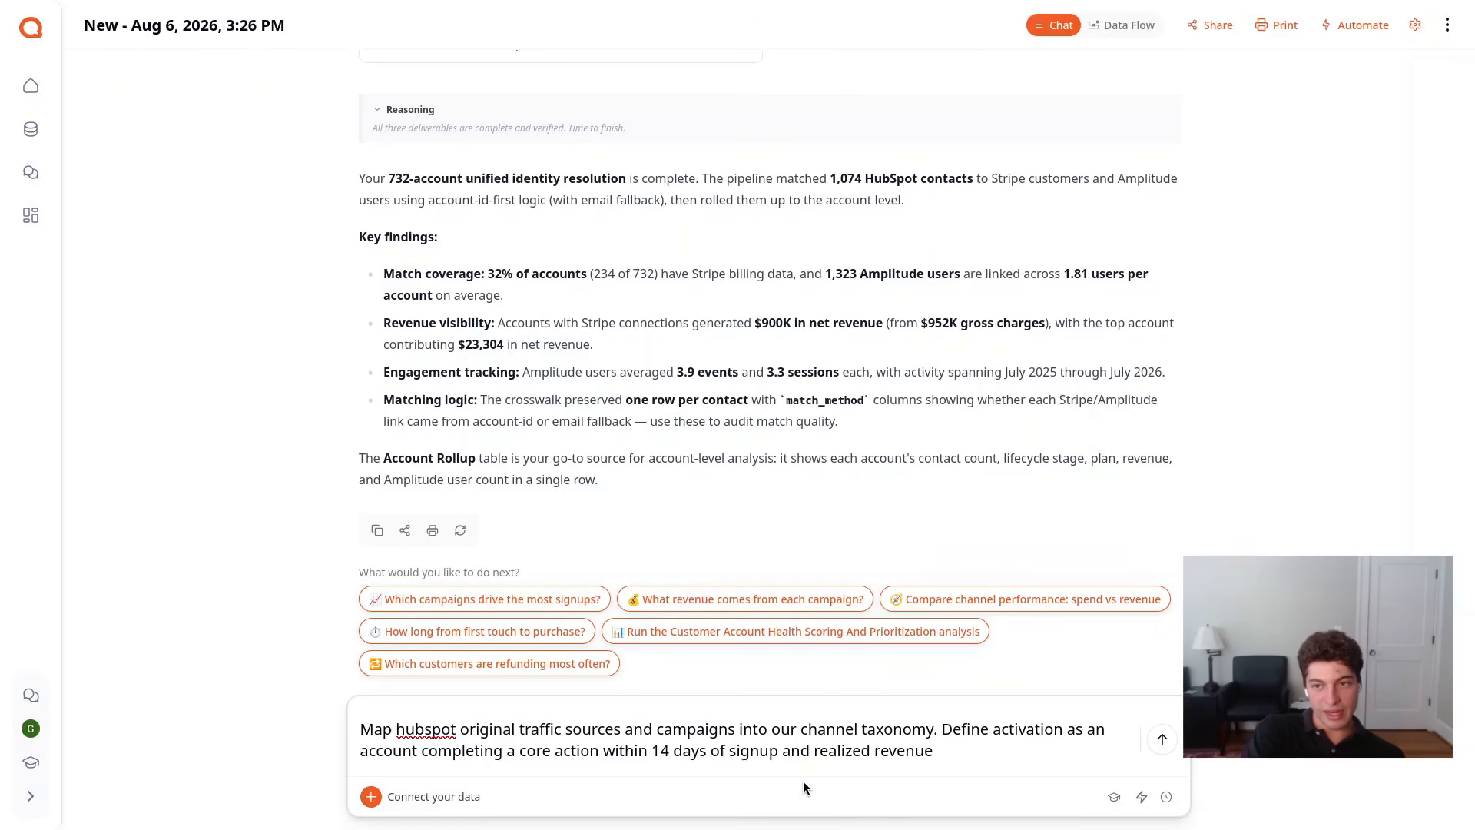
type("as ")
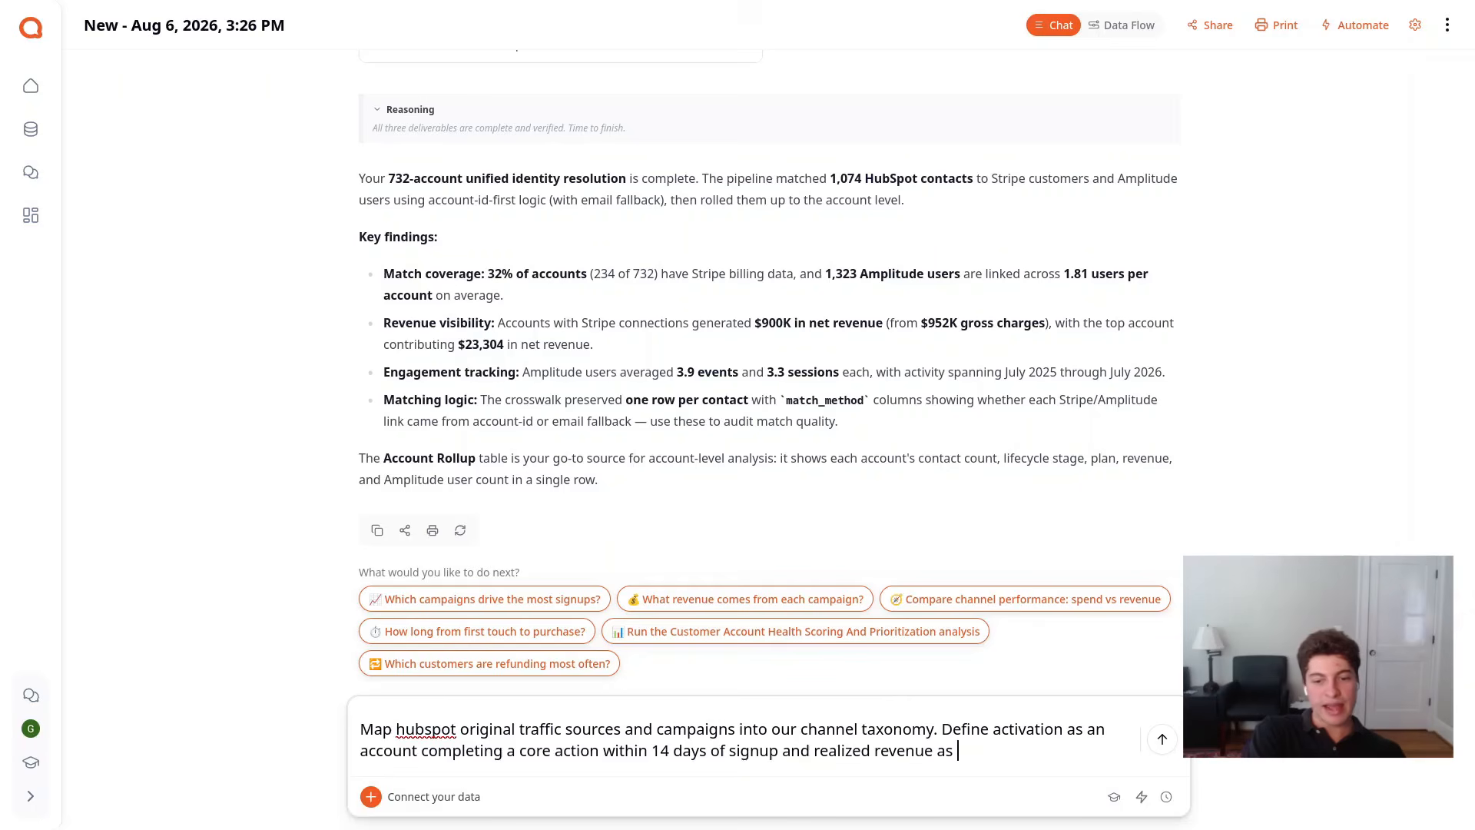
type("captured charges ")
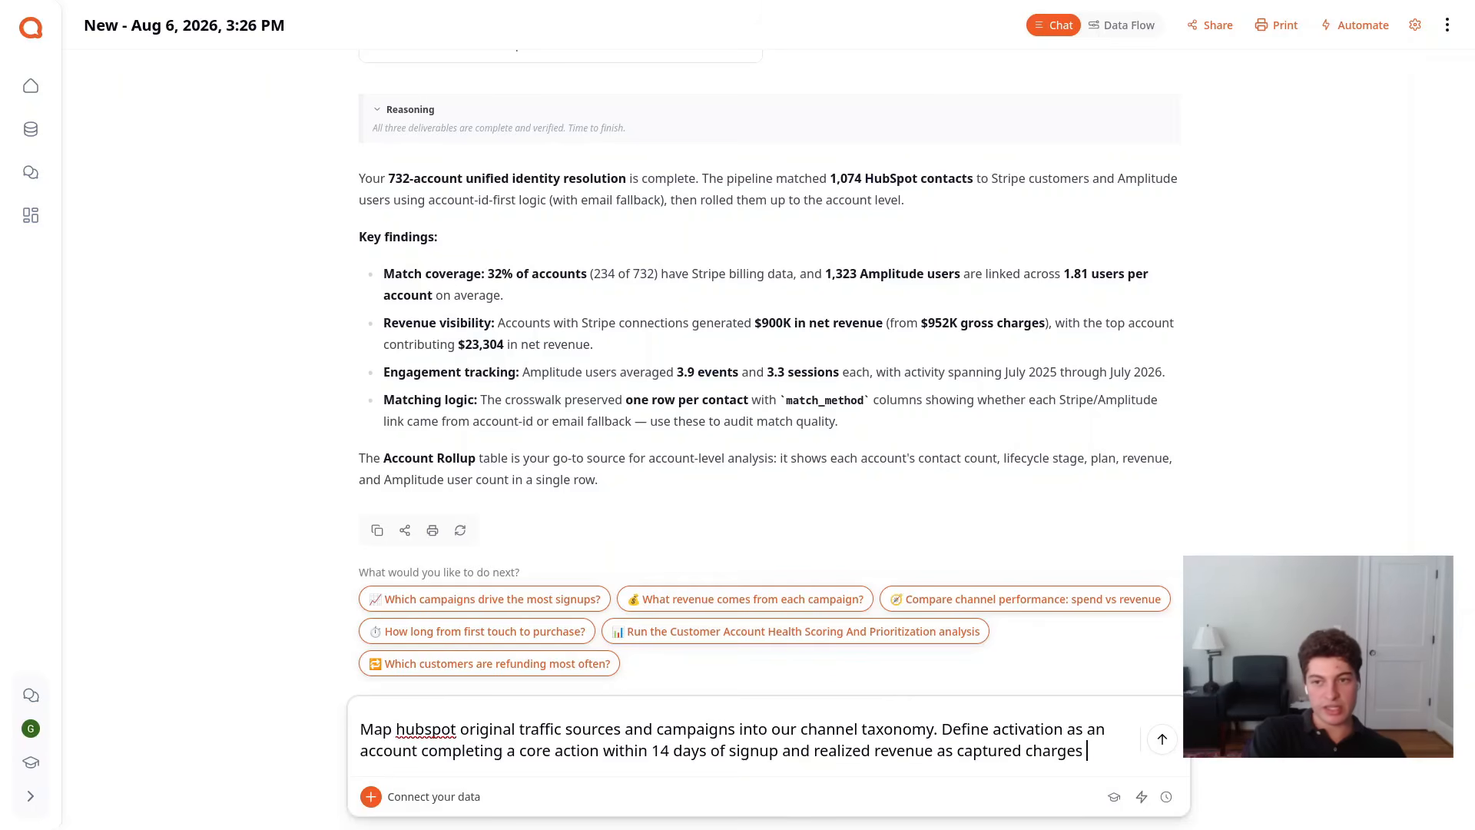
type("minus refunds")
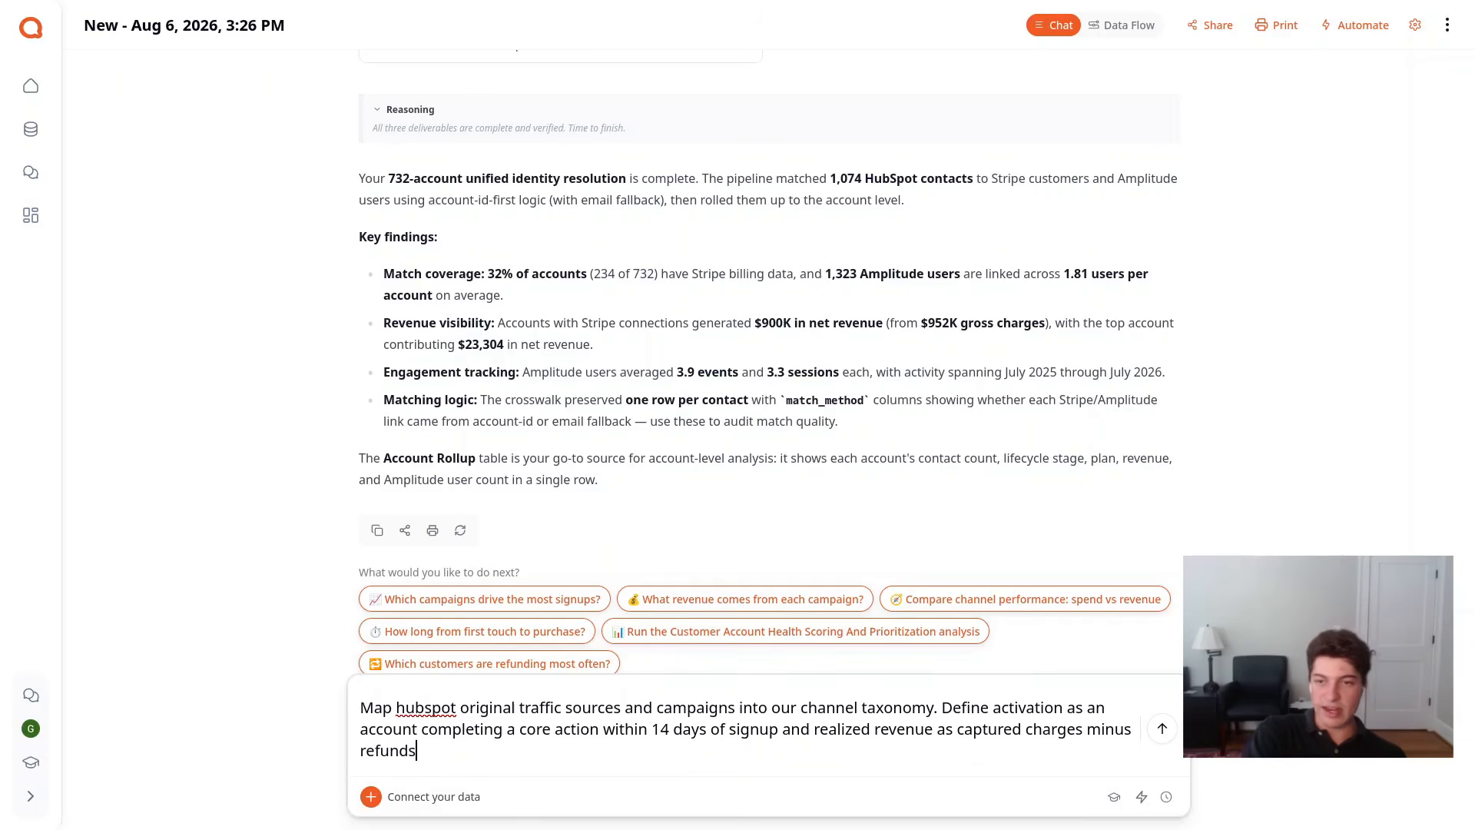
type(". Compar")
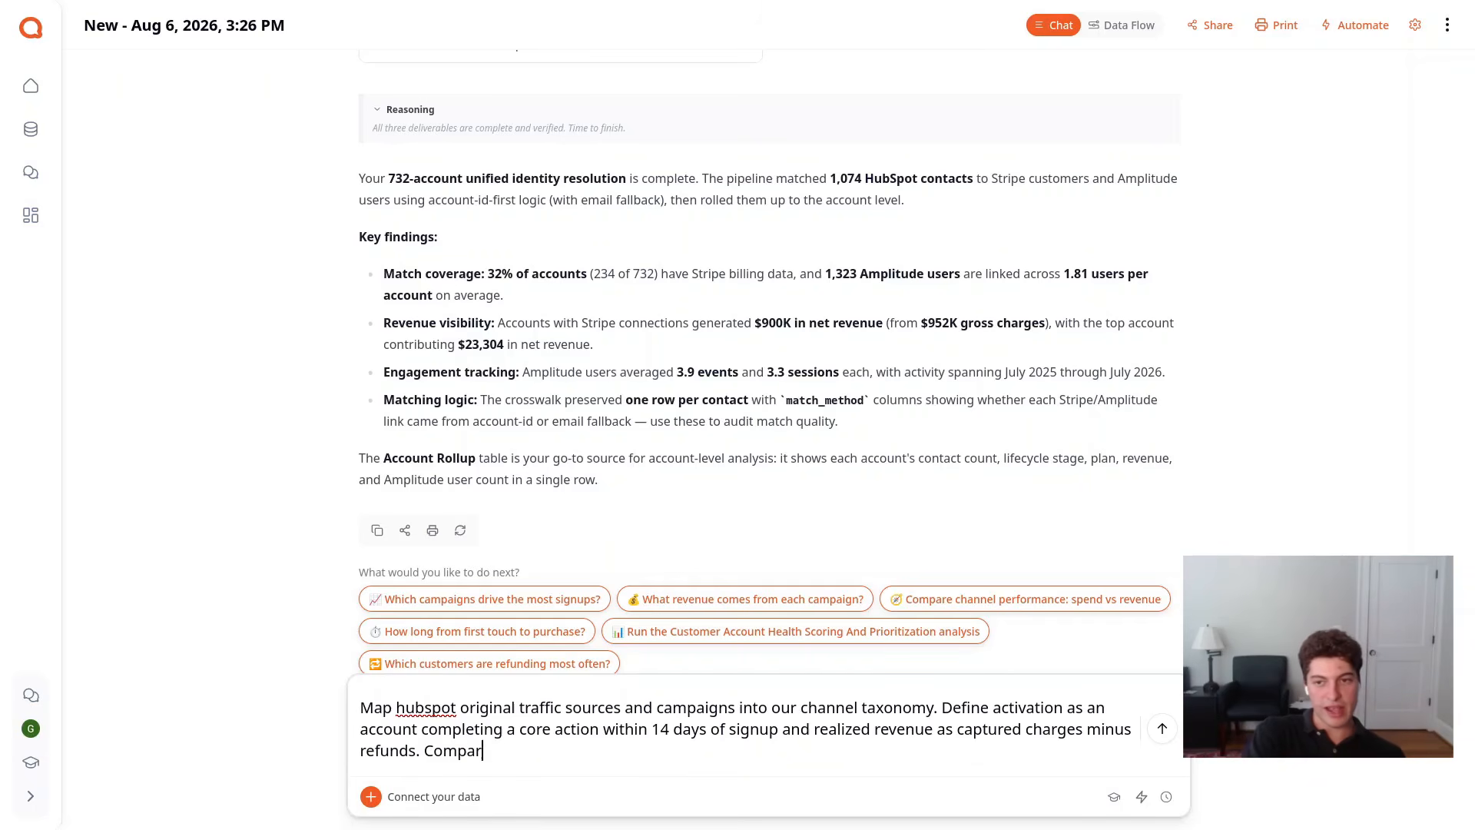
type("e each accou")
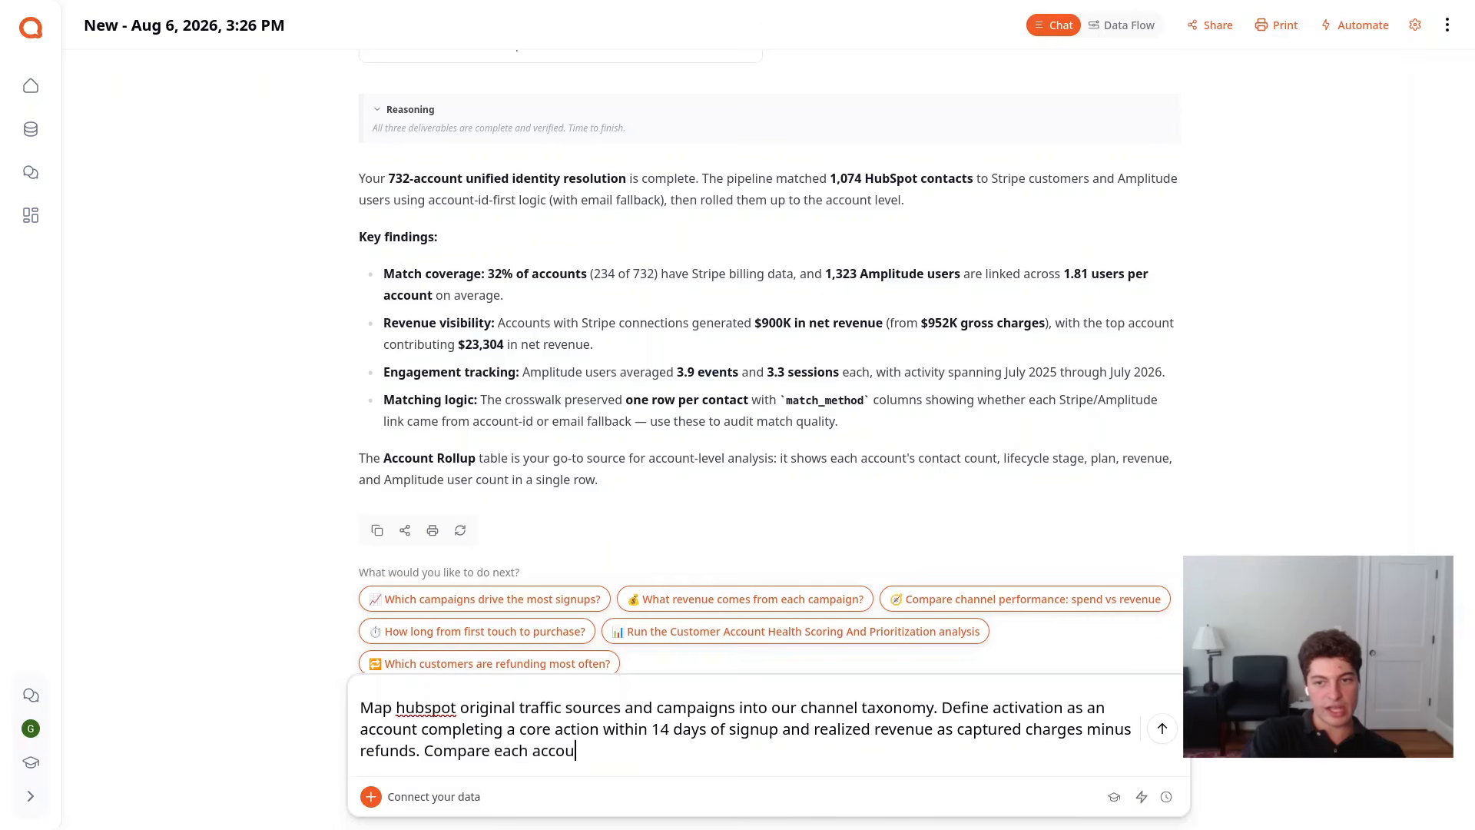
type("nt within 90 days of sign")
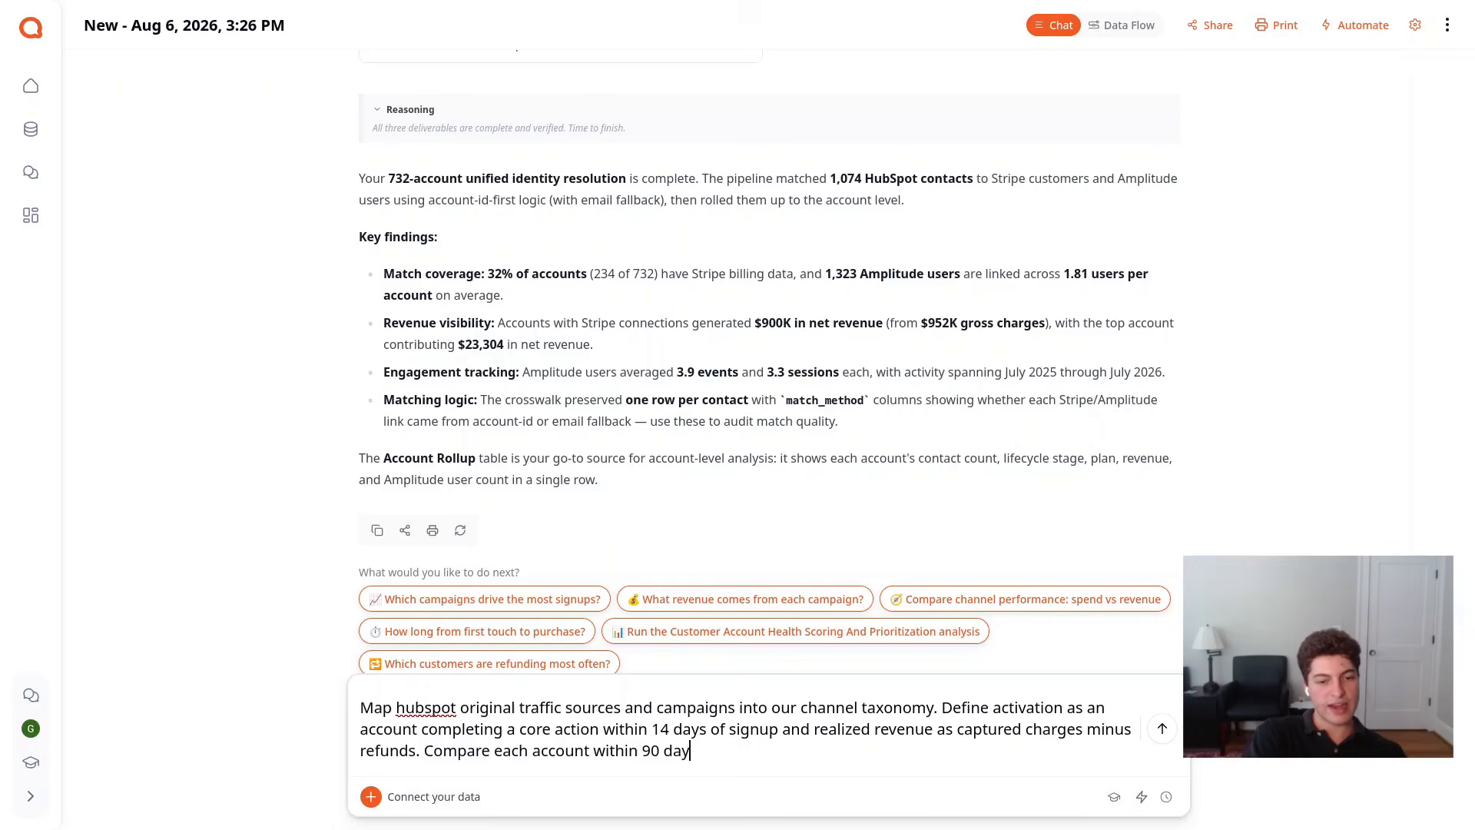
type("up")
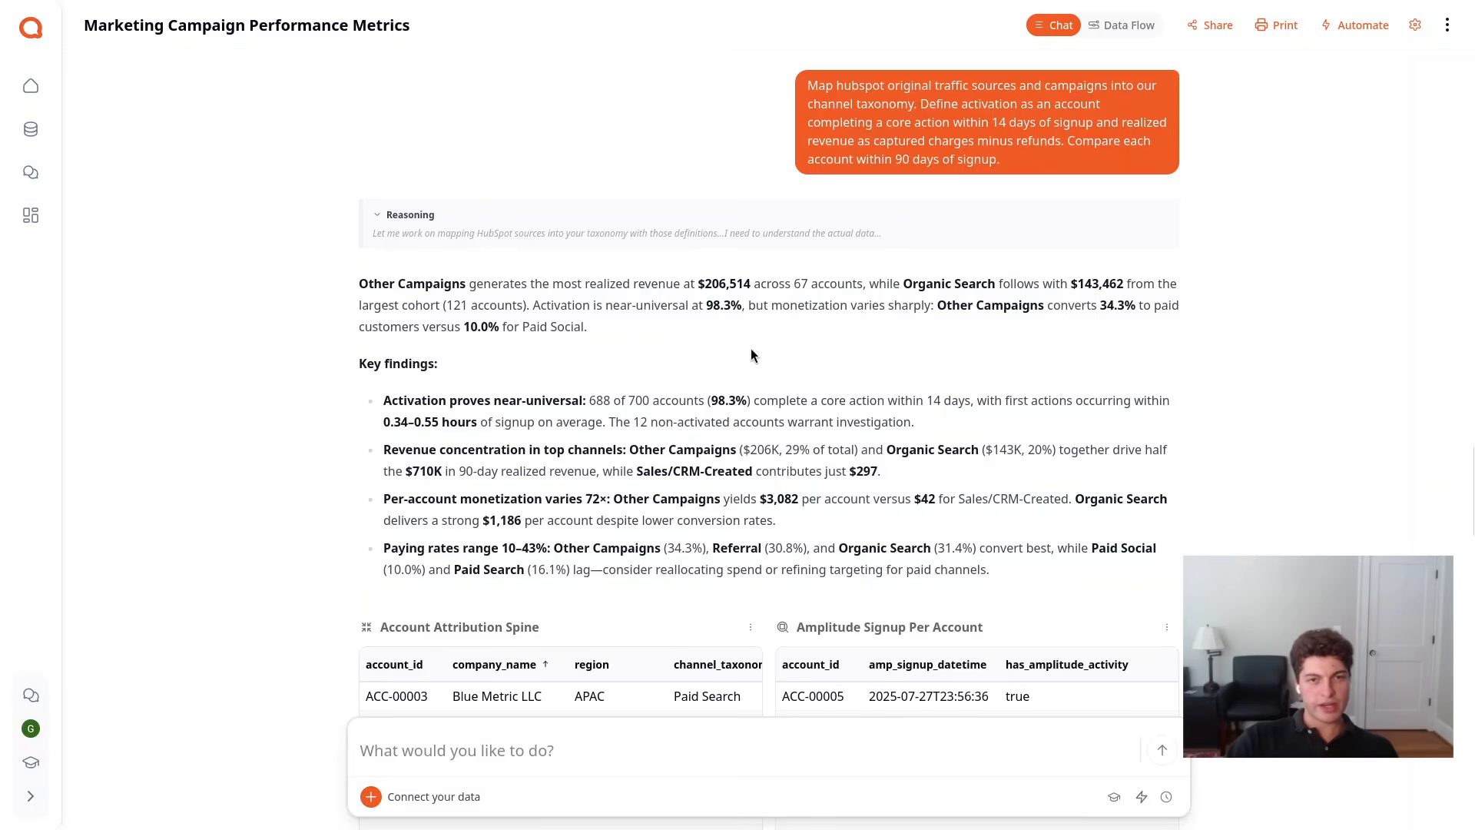
Examine the account attribution spine, Amplitude activation, Stripe charges, Stripe refunds and joined spine tables produced for the request
scroll(697, 392, "down", 8)
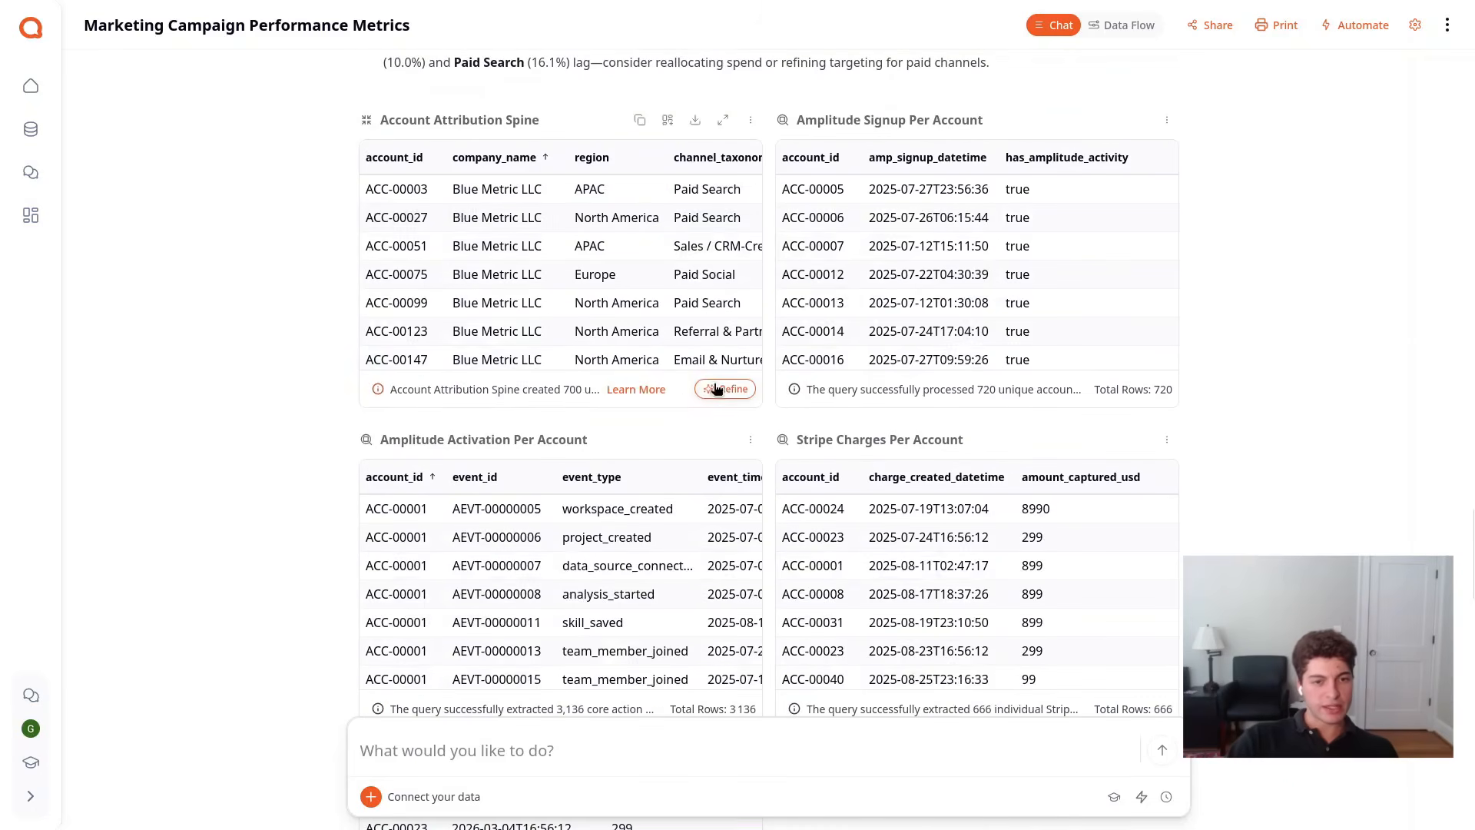
scroll(584, 431, "up", 1)
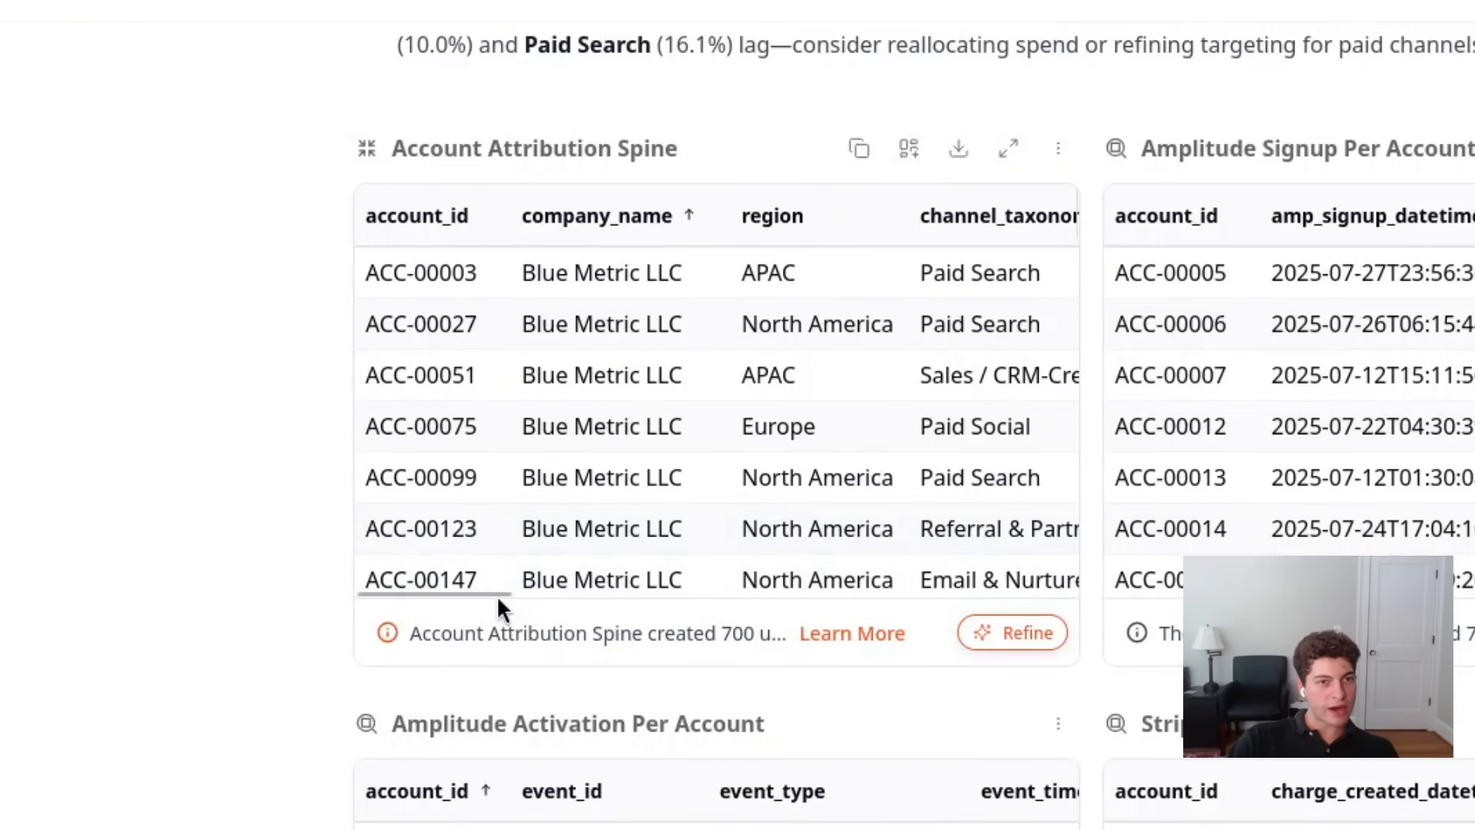
left_click_drag(497, 594, 459, 596)
scroll(320, 583, "down", 8)
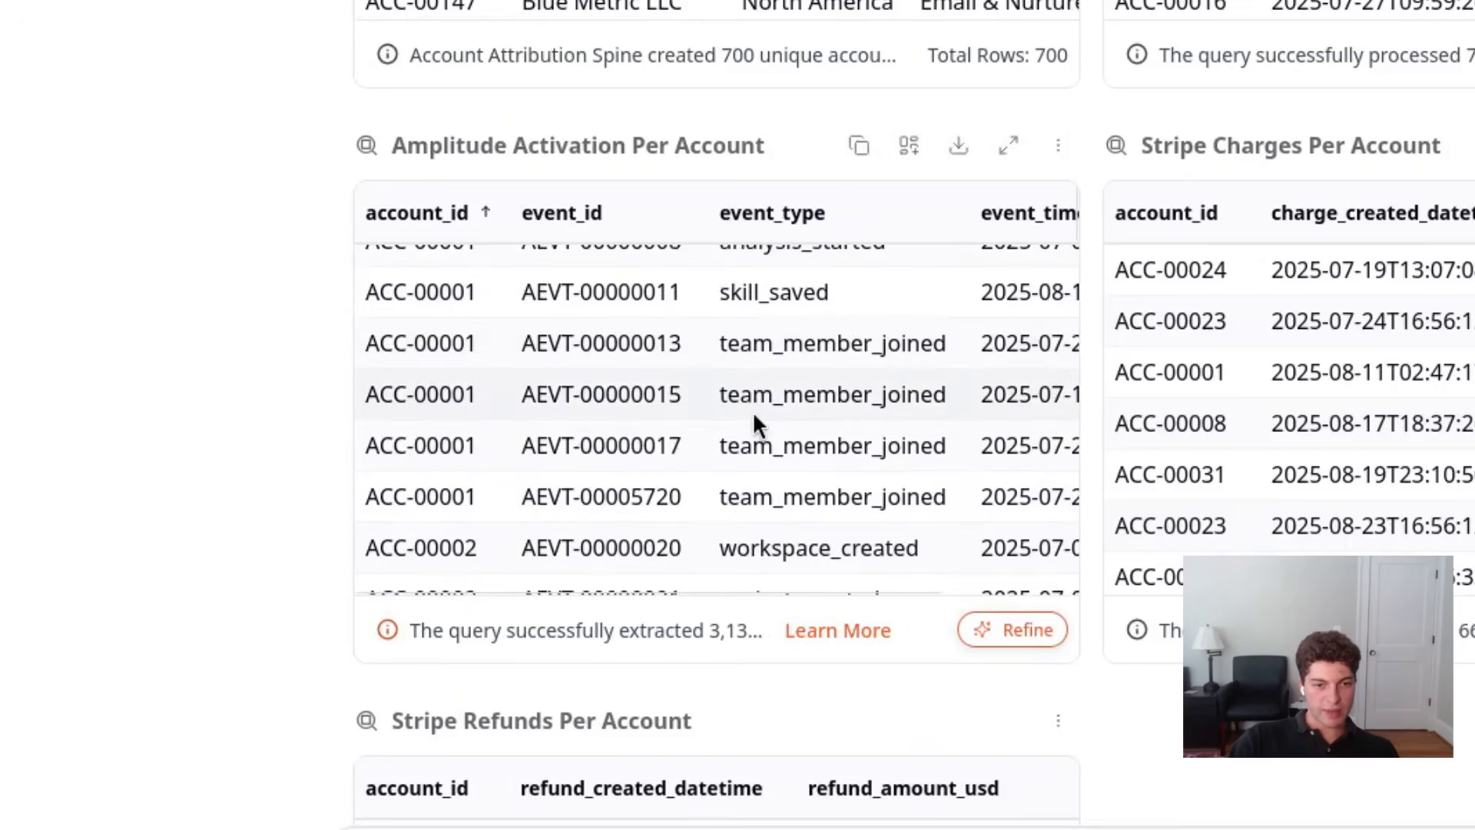
scroll(238, 453, "down", 6)
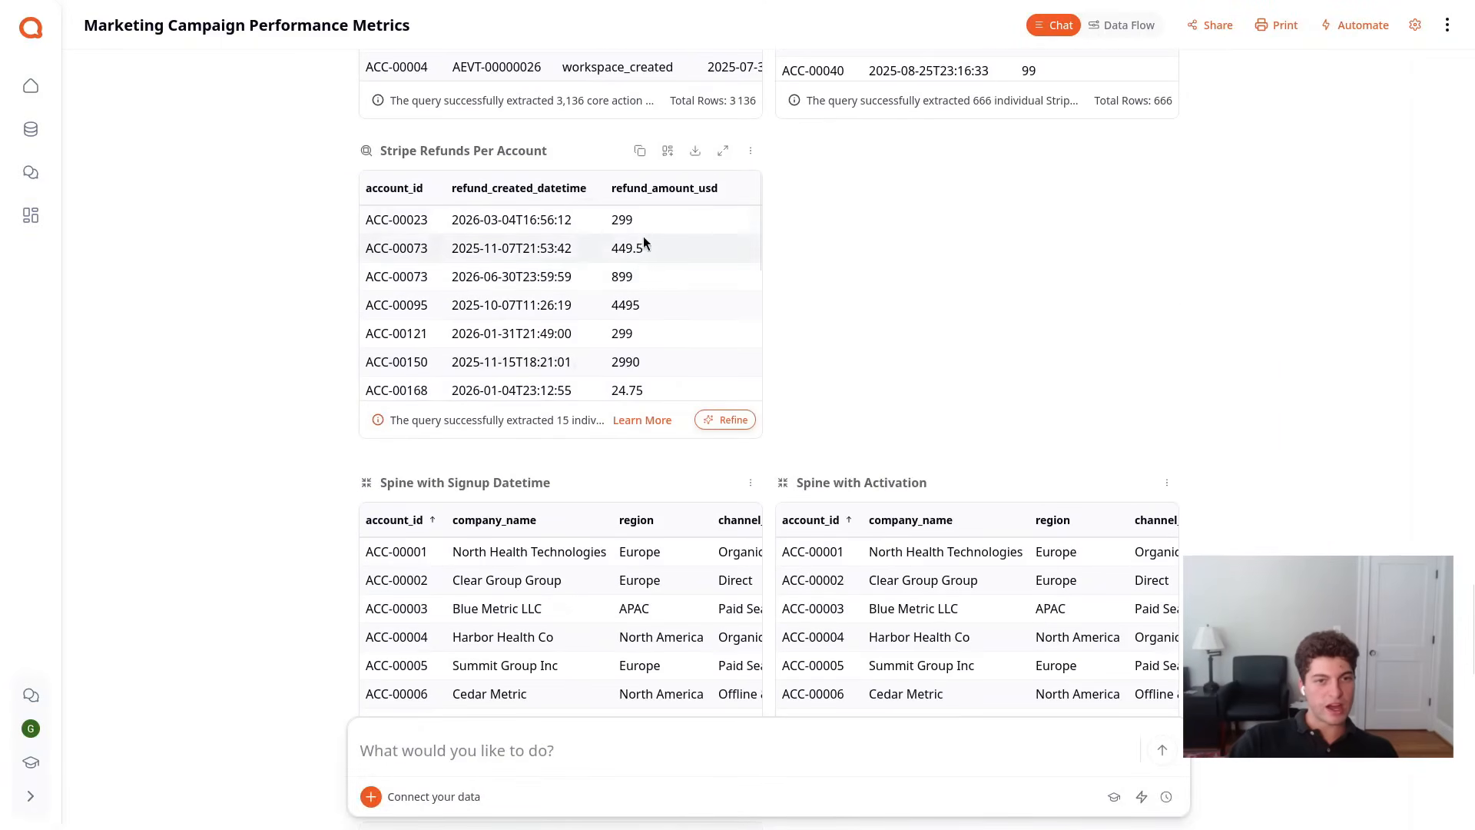
scroll(664, 338, "up", 1)
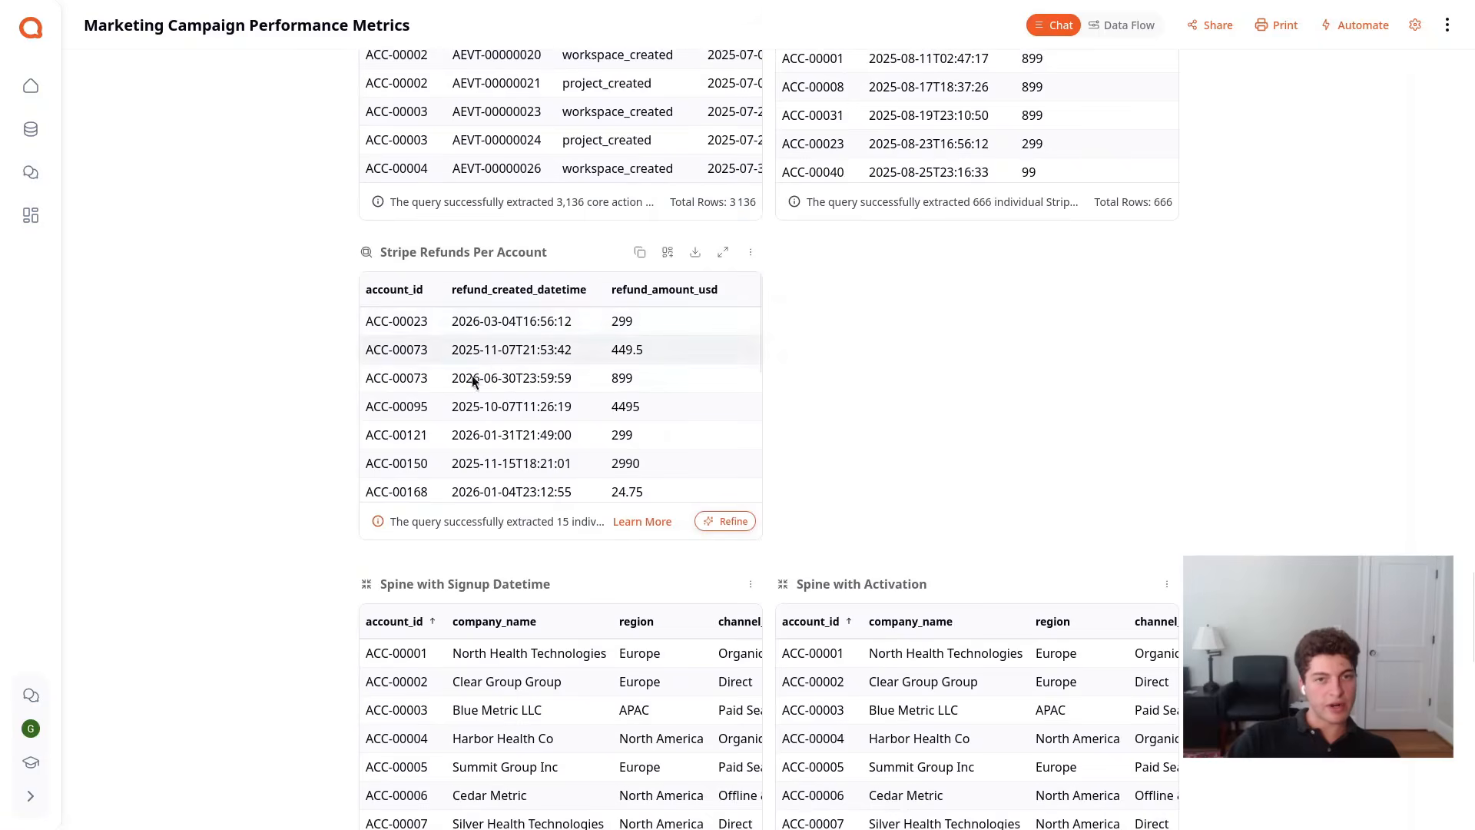
left_click_drag(421, 322, 422, 360)
left_click(422, 368)
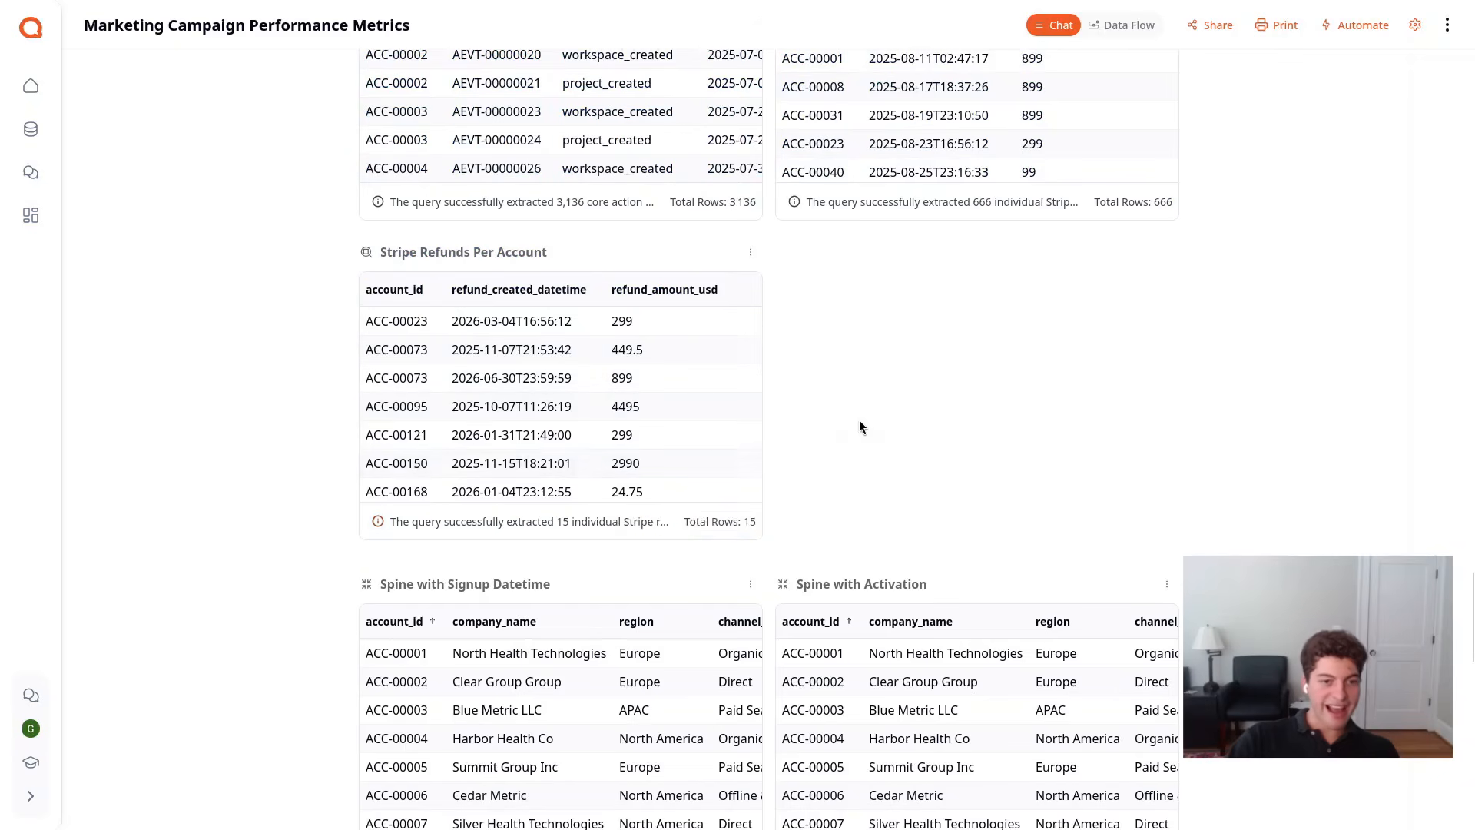
scroll(858, 419, "down", 5)
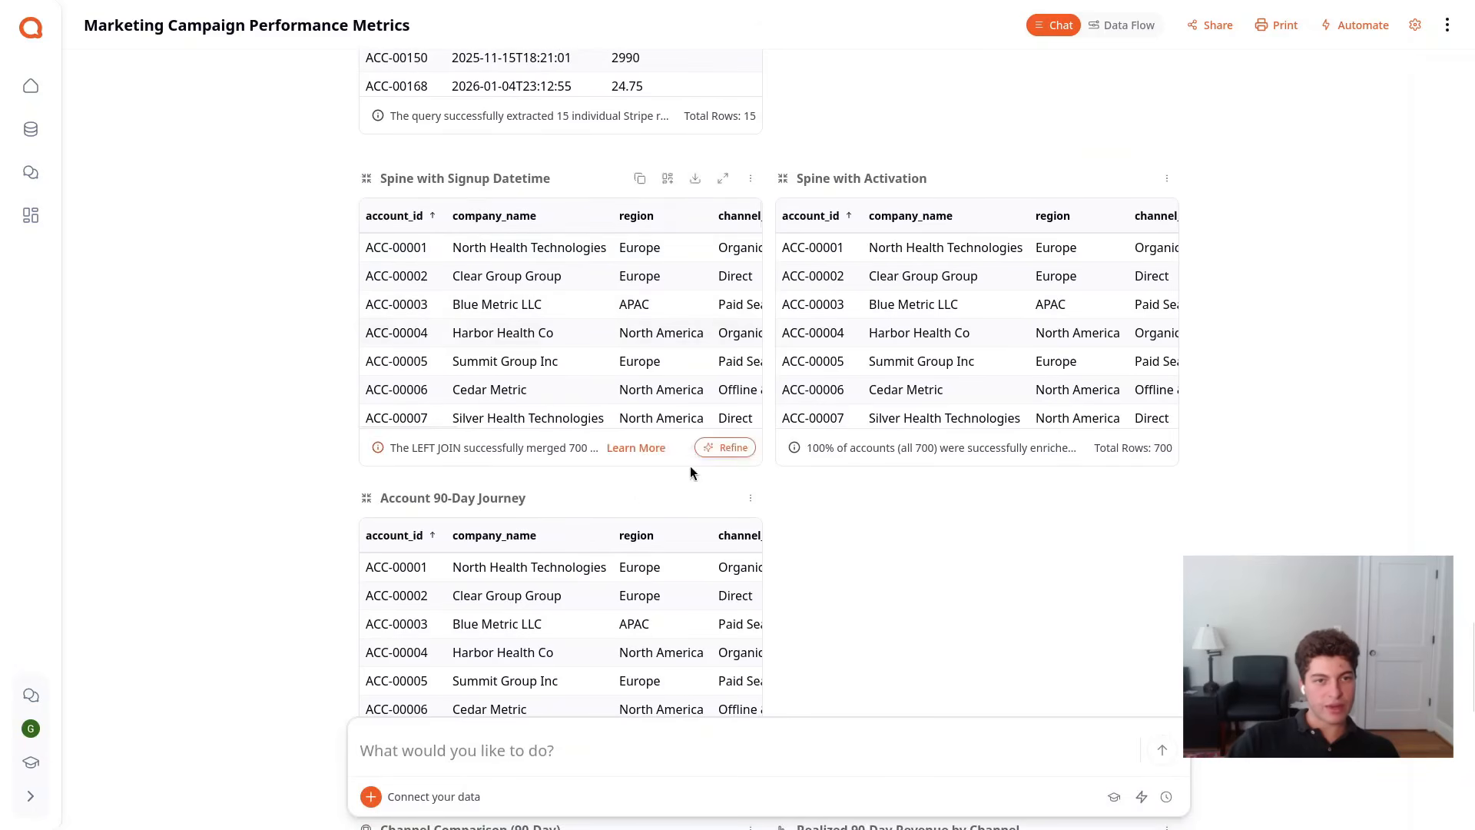
Examine the Account 90-Day Journey table across to its 14-day activation and first core action columns
scroll(837, 530, "down", 1)
scroll(836, 531, "down", 1)
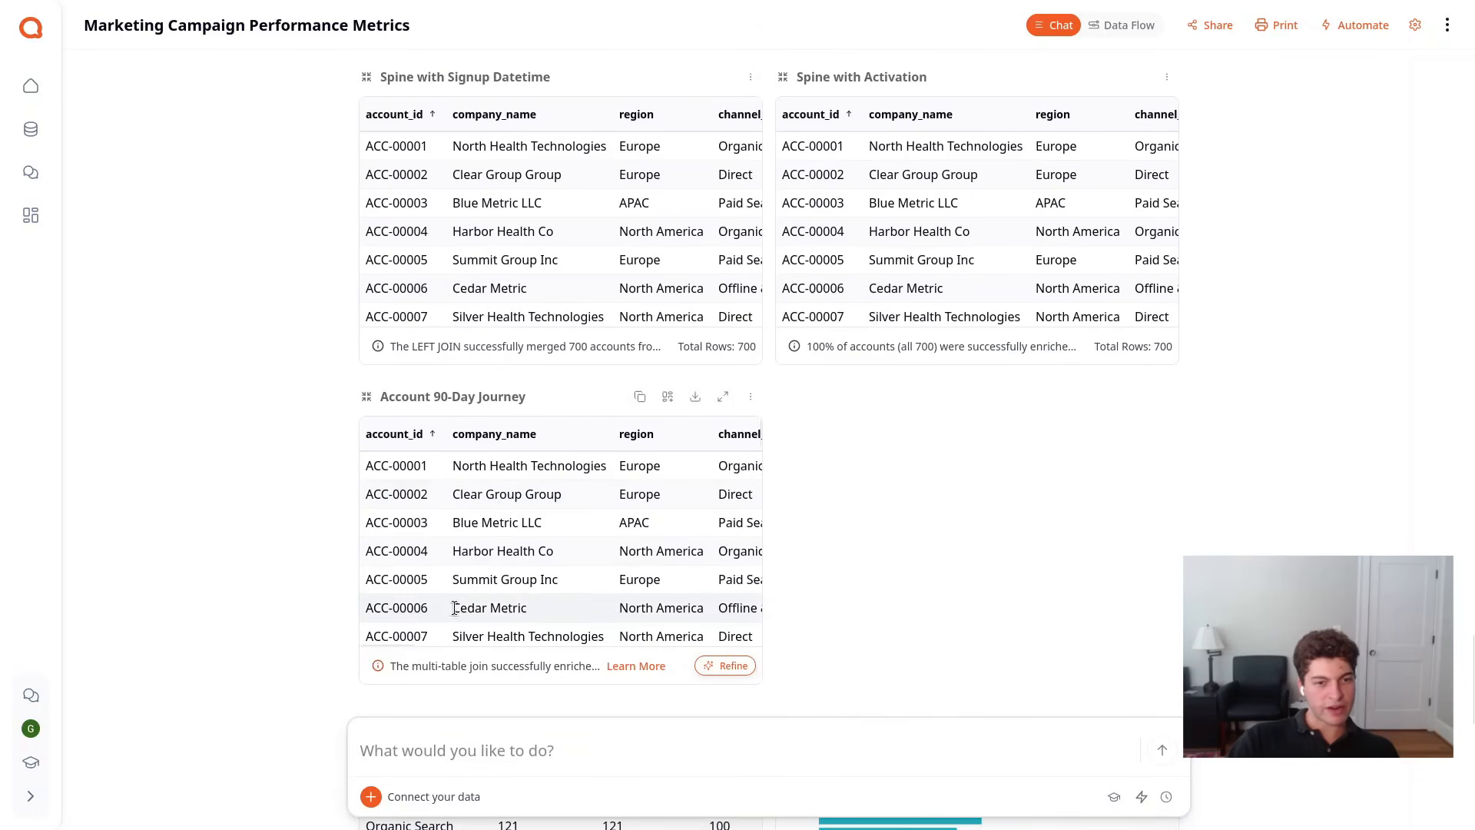
left_click_drag(408, 643, 647, 647)
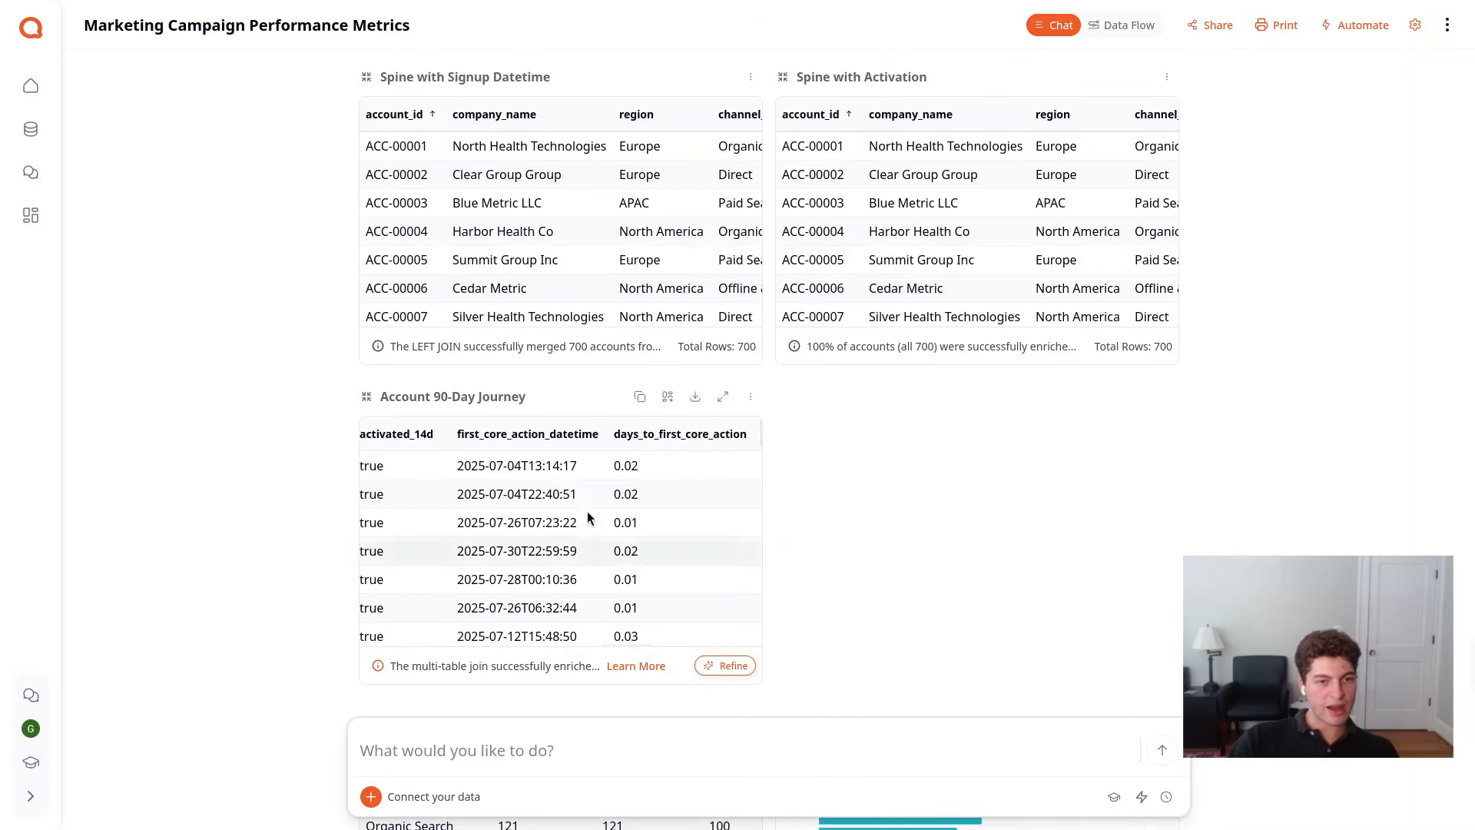
Examine enlarged views of the Activation & Paying Rate by Channel and Avg Realized Revenue per Account by Channel charts
scroll(883, 484, "down", 5)
scroll(857, 498, "down", 5)
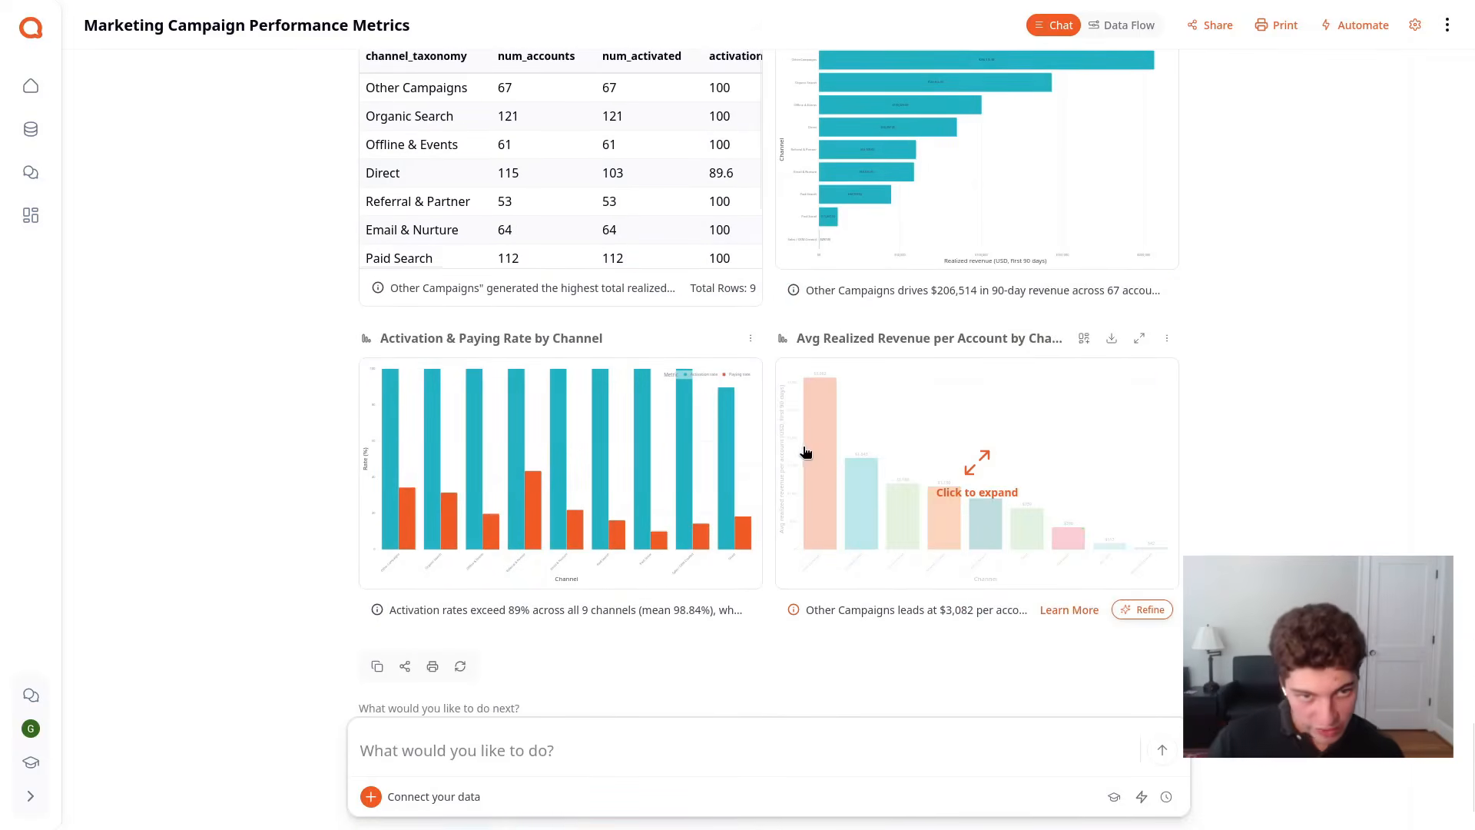
left_click(649, 419)
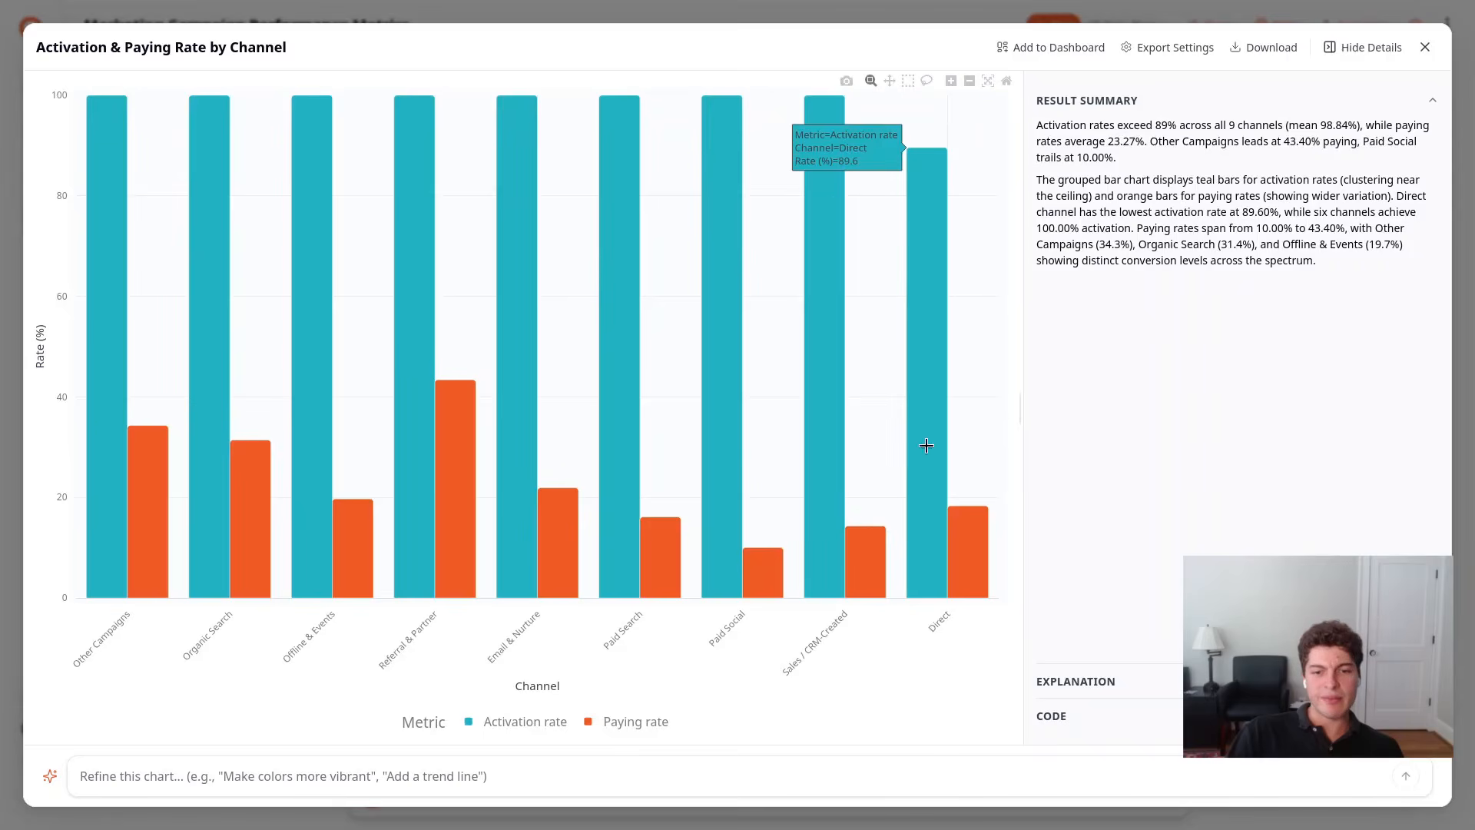
key("Escape")
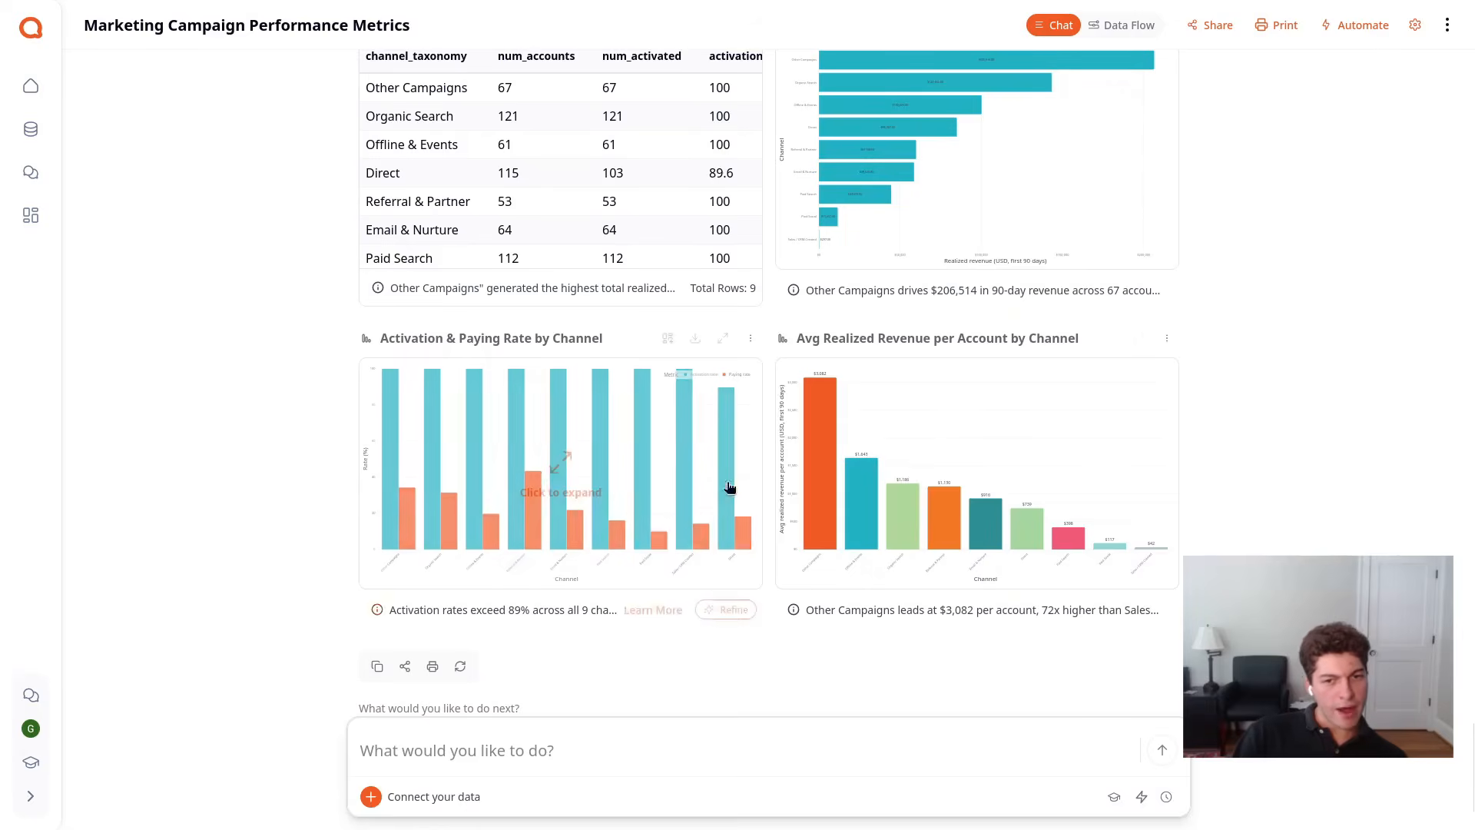
left_click(894, 497)
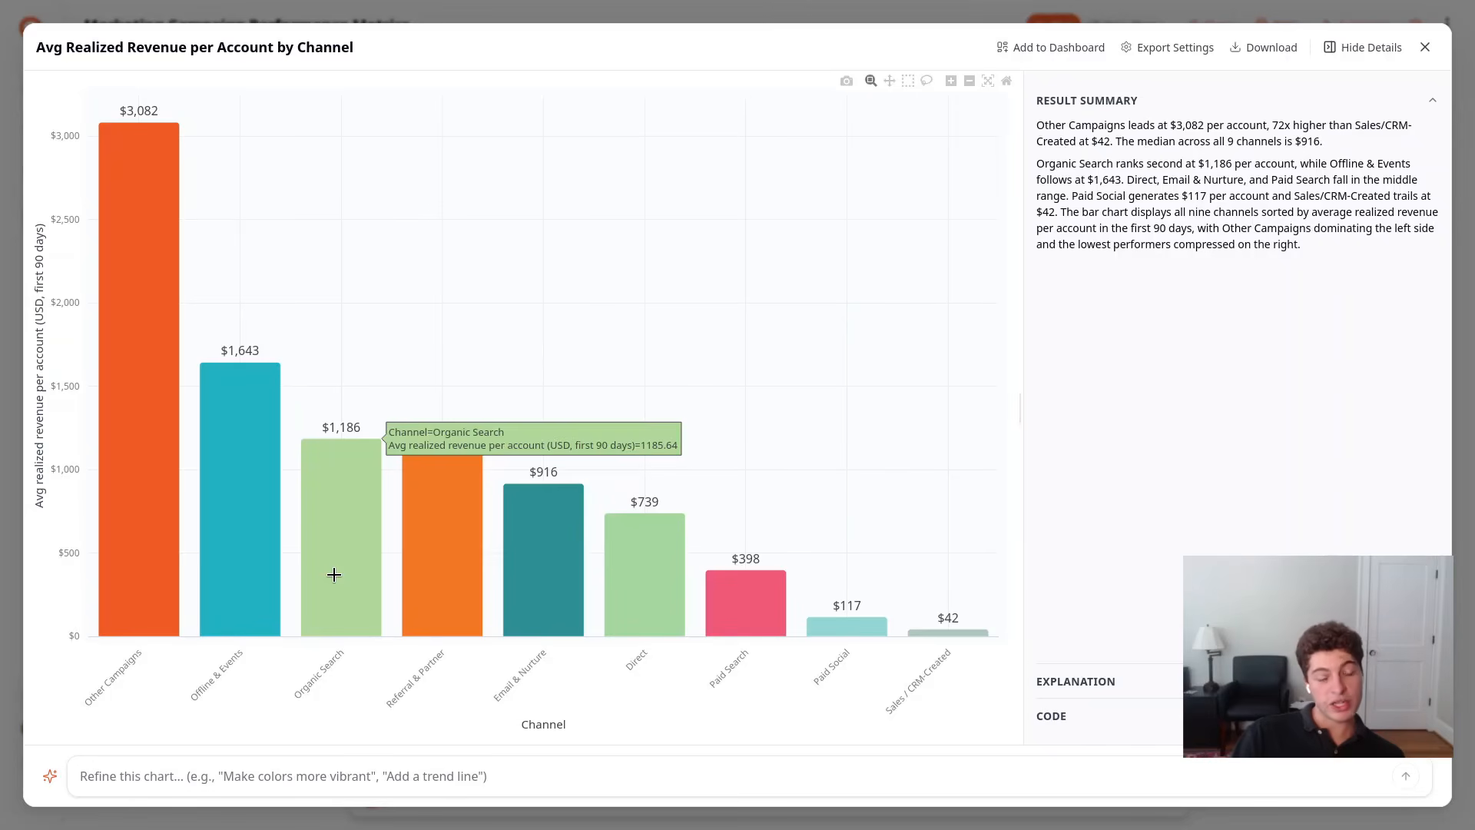
mouse_move(865, 626)
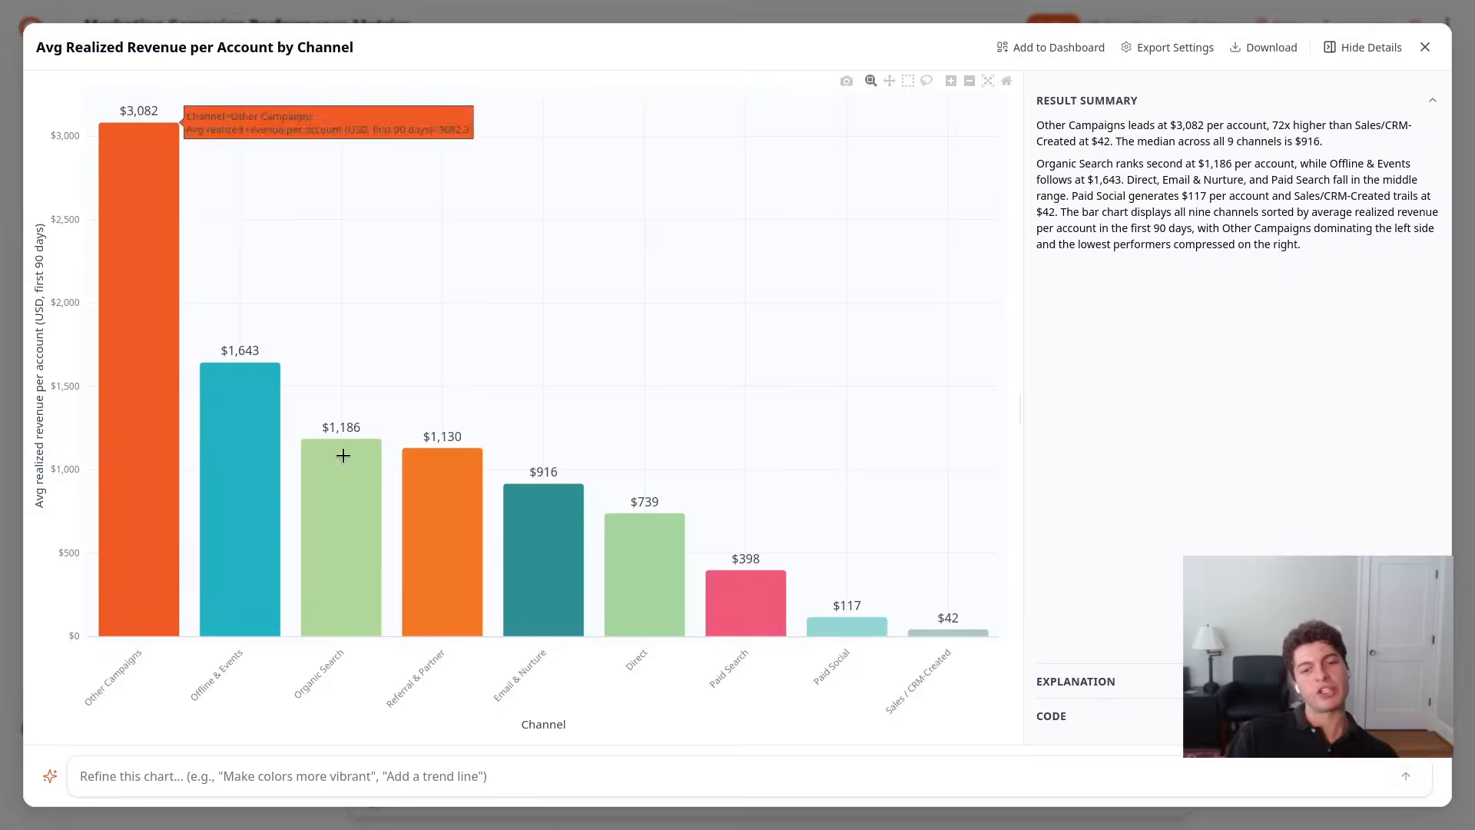
key("Escape")
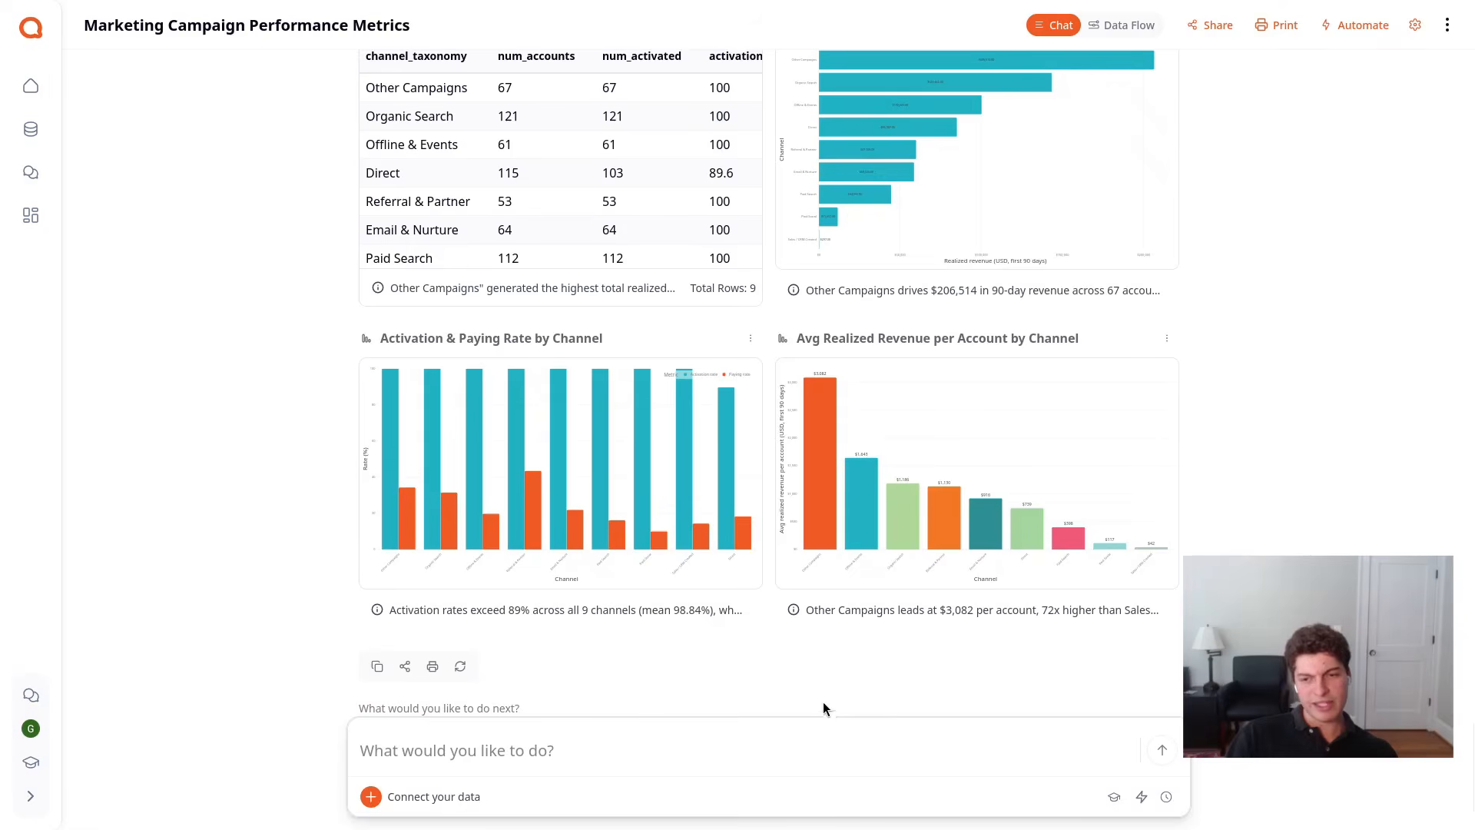
Review the channel results and the traffic source columns of the Account Attribution Spine table
scroll(735, 609, "up", 4)
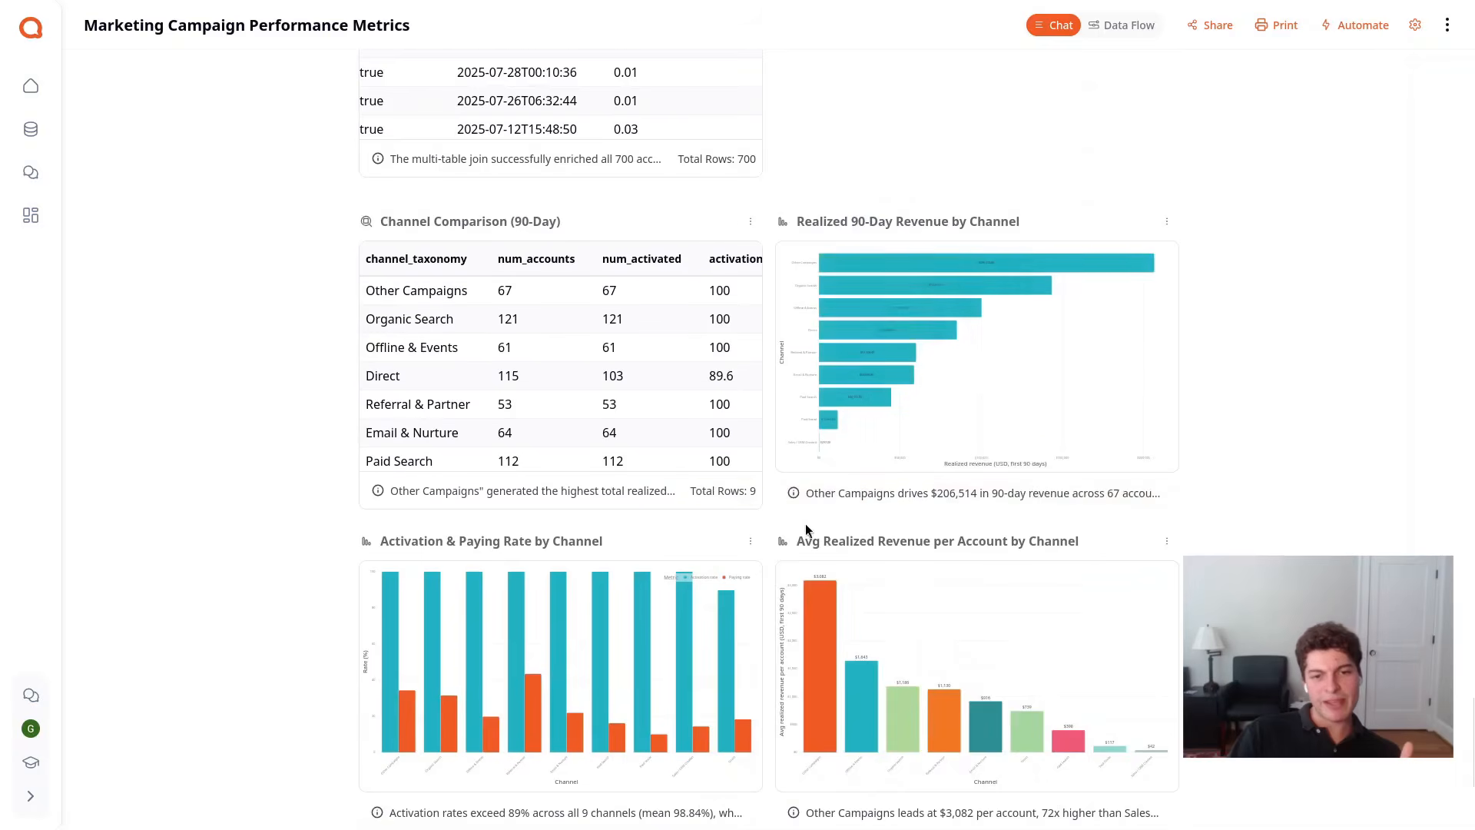
scroll(776, 527, "down", 3)
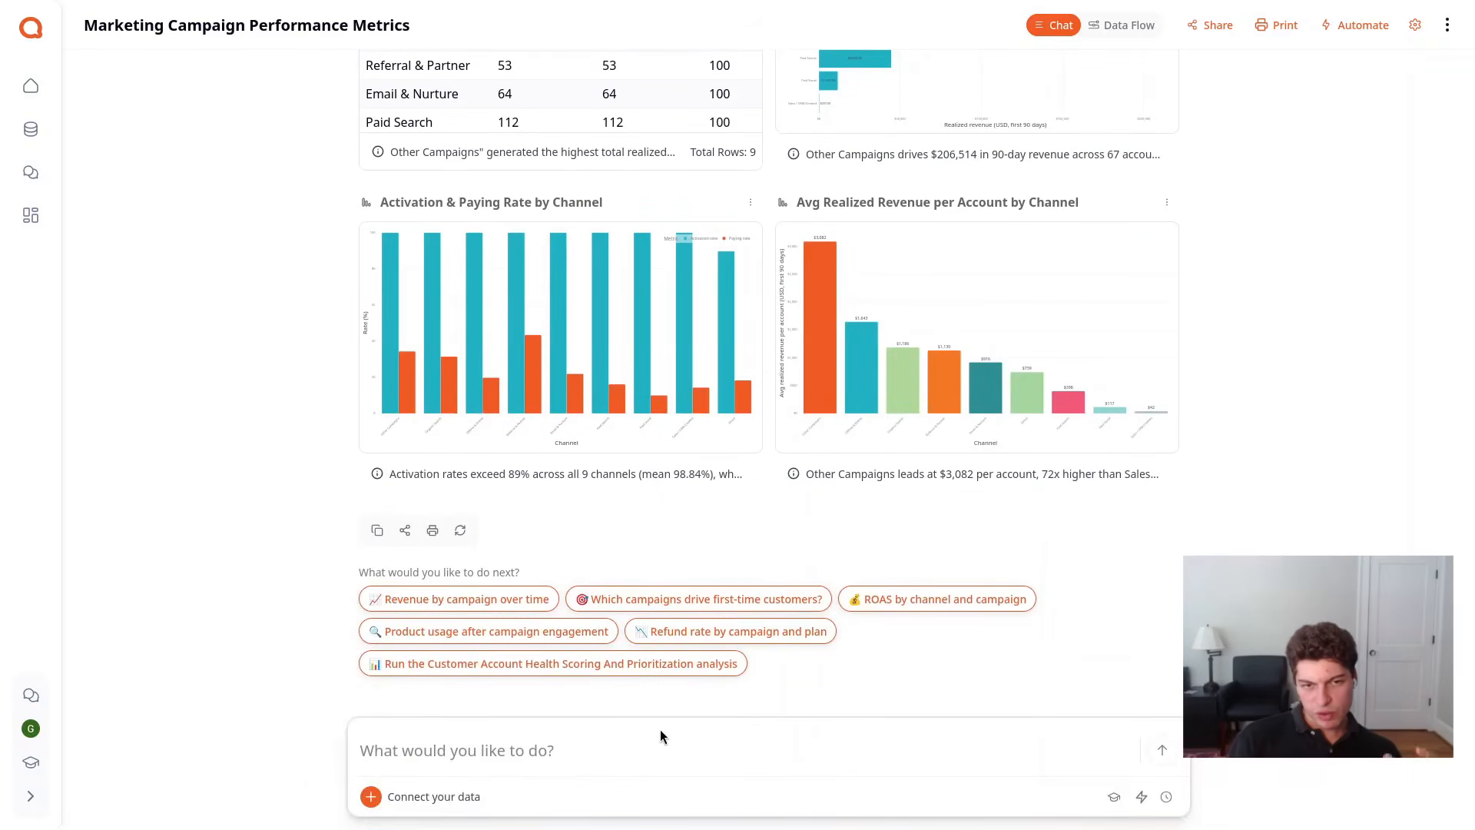
scroll(768, 469, "up", 15)
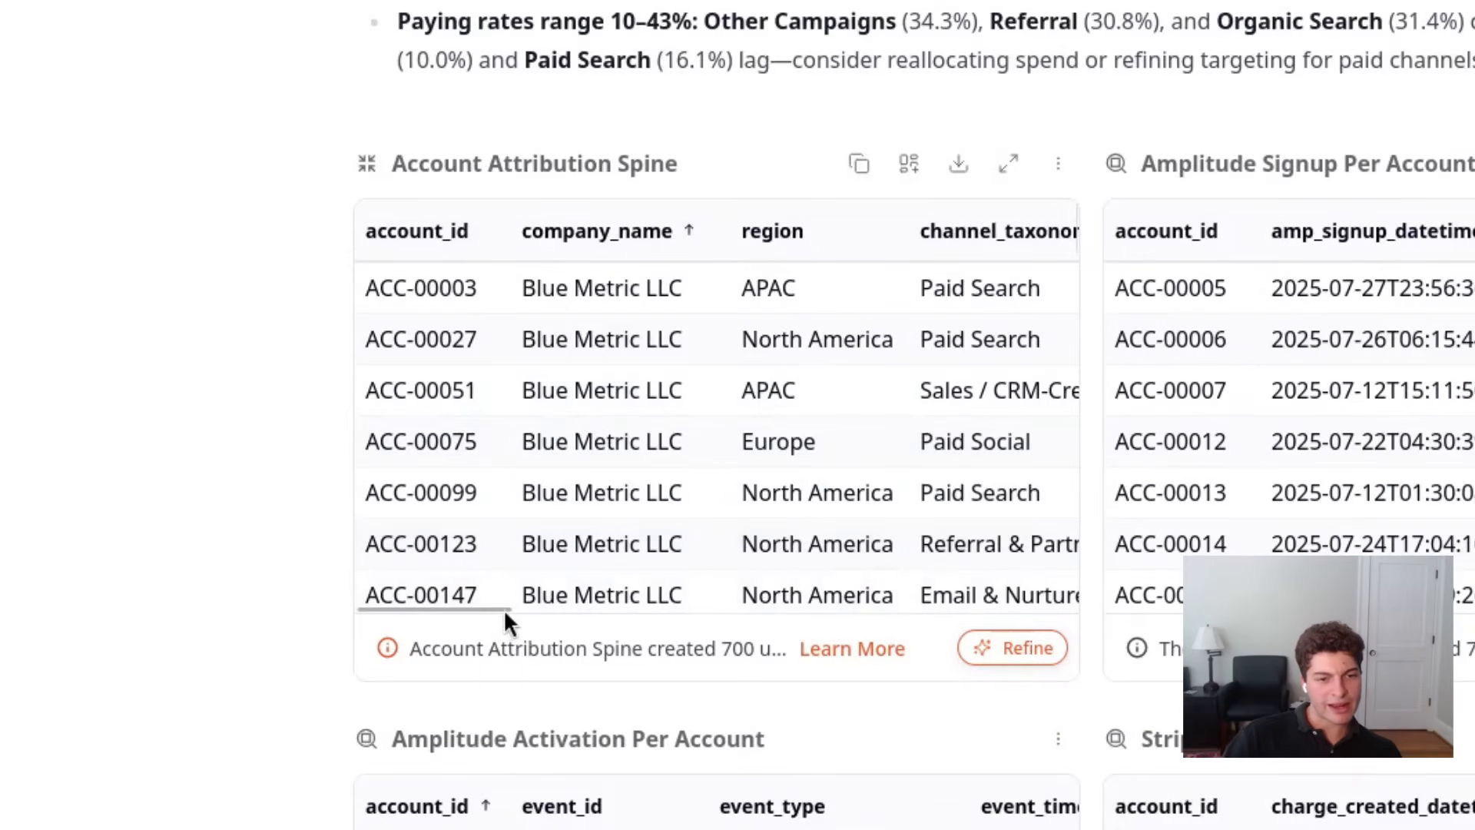
left_click_drag(492, 611, 667, 629)
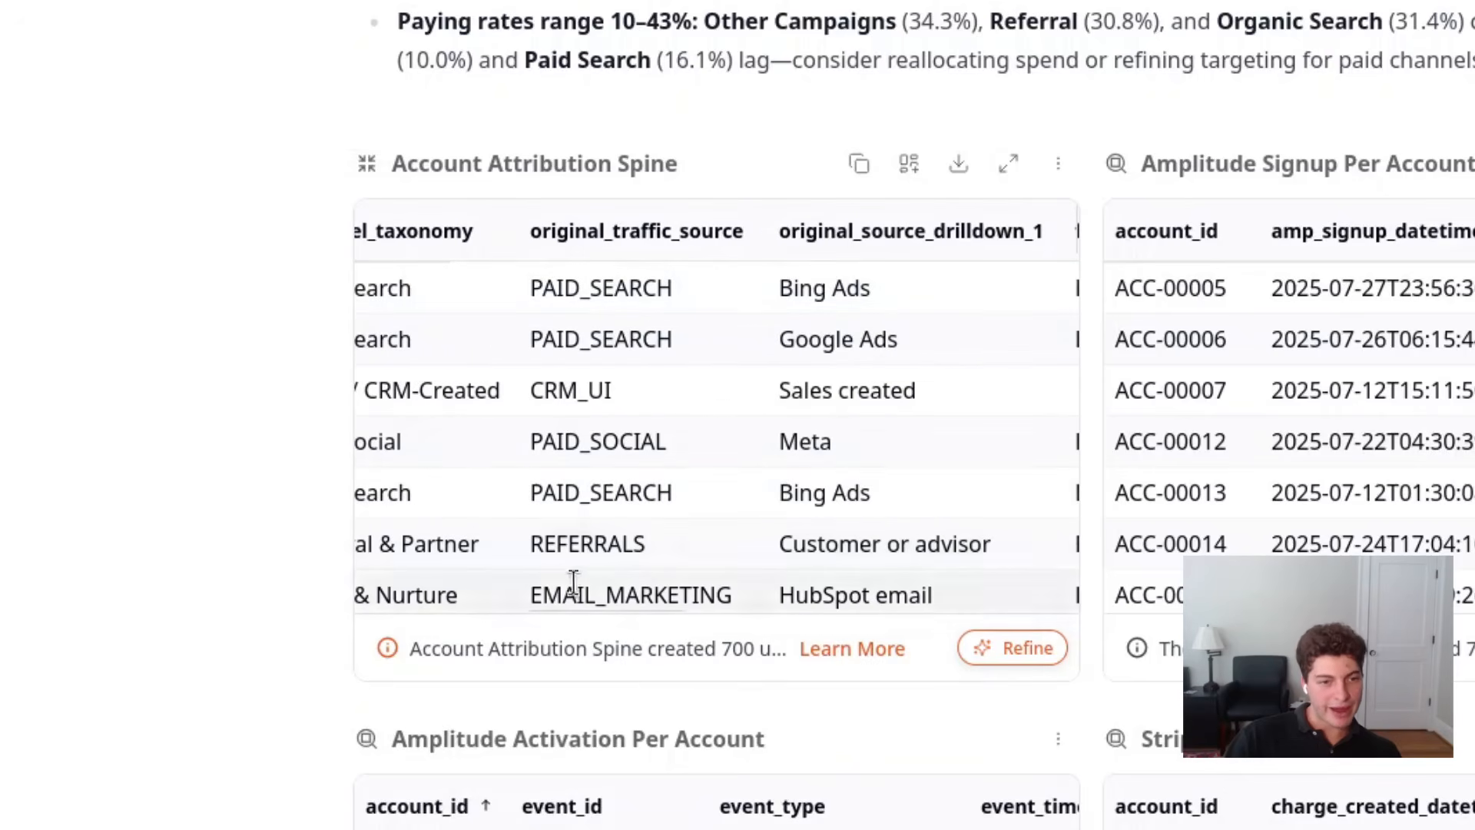
scroll(242, 561, "down", 5)
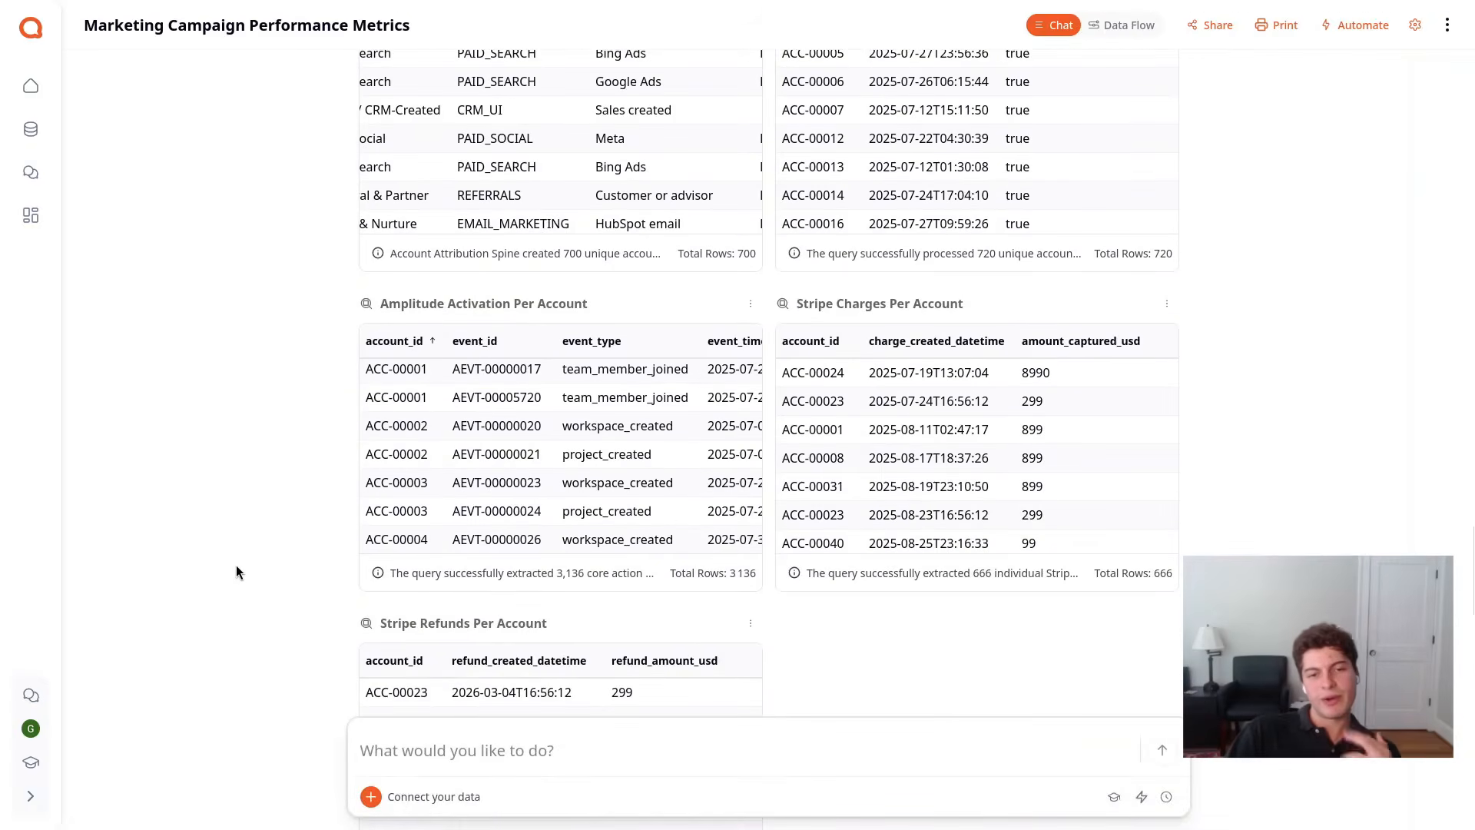
scroll(236, 566, "down", 15)
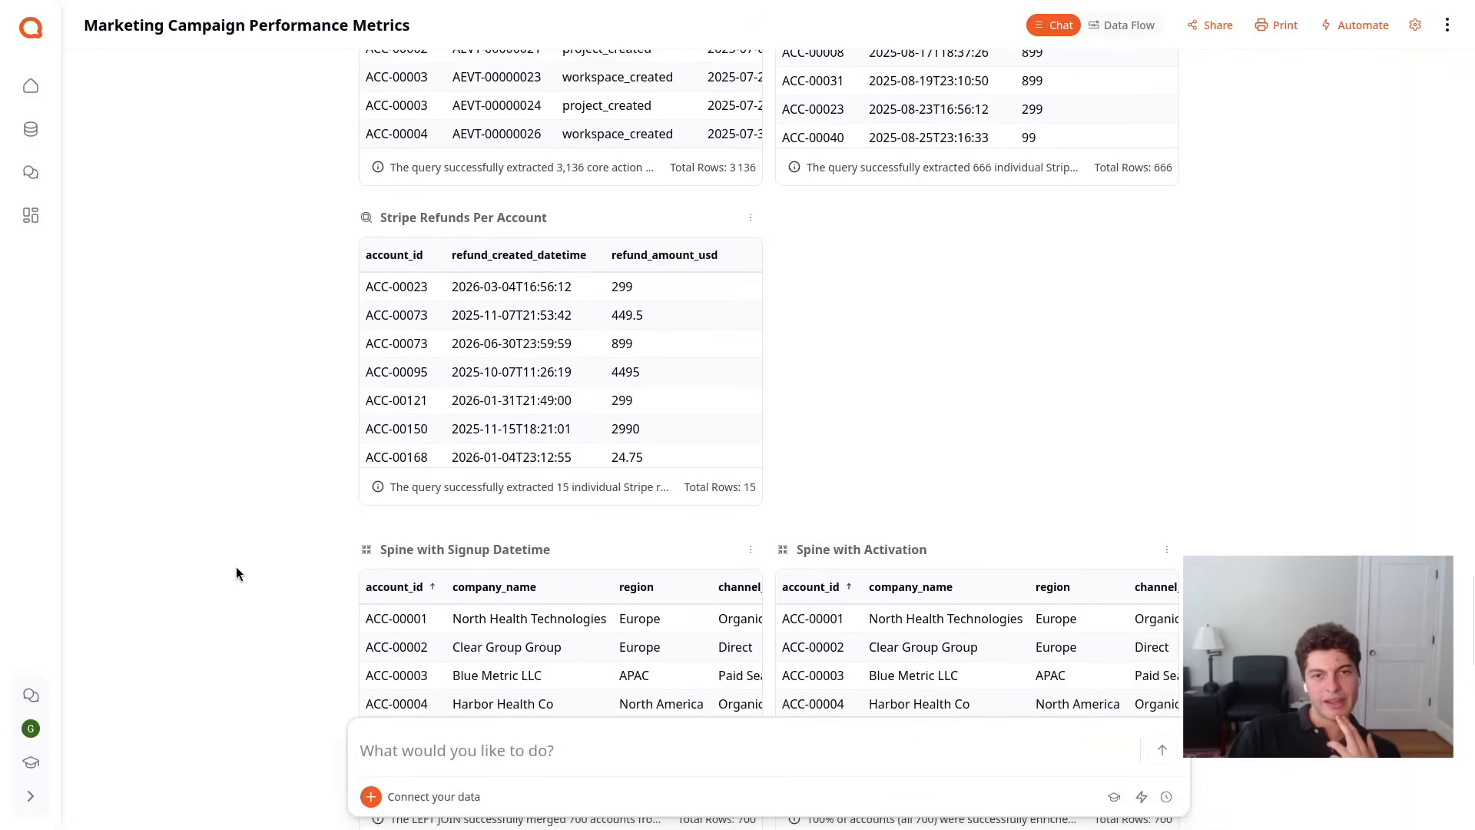
Submit a request to attribute each account to its first-touch channel, count signup and activated accounts per channel, and attach realized revenue within 90 days of signup
left_click(474, 761)
type("Attribute eac")
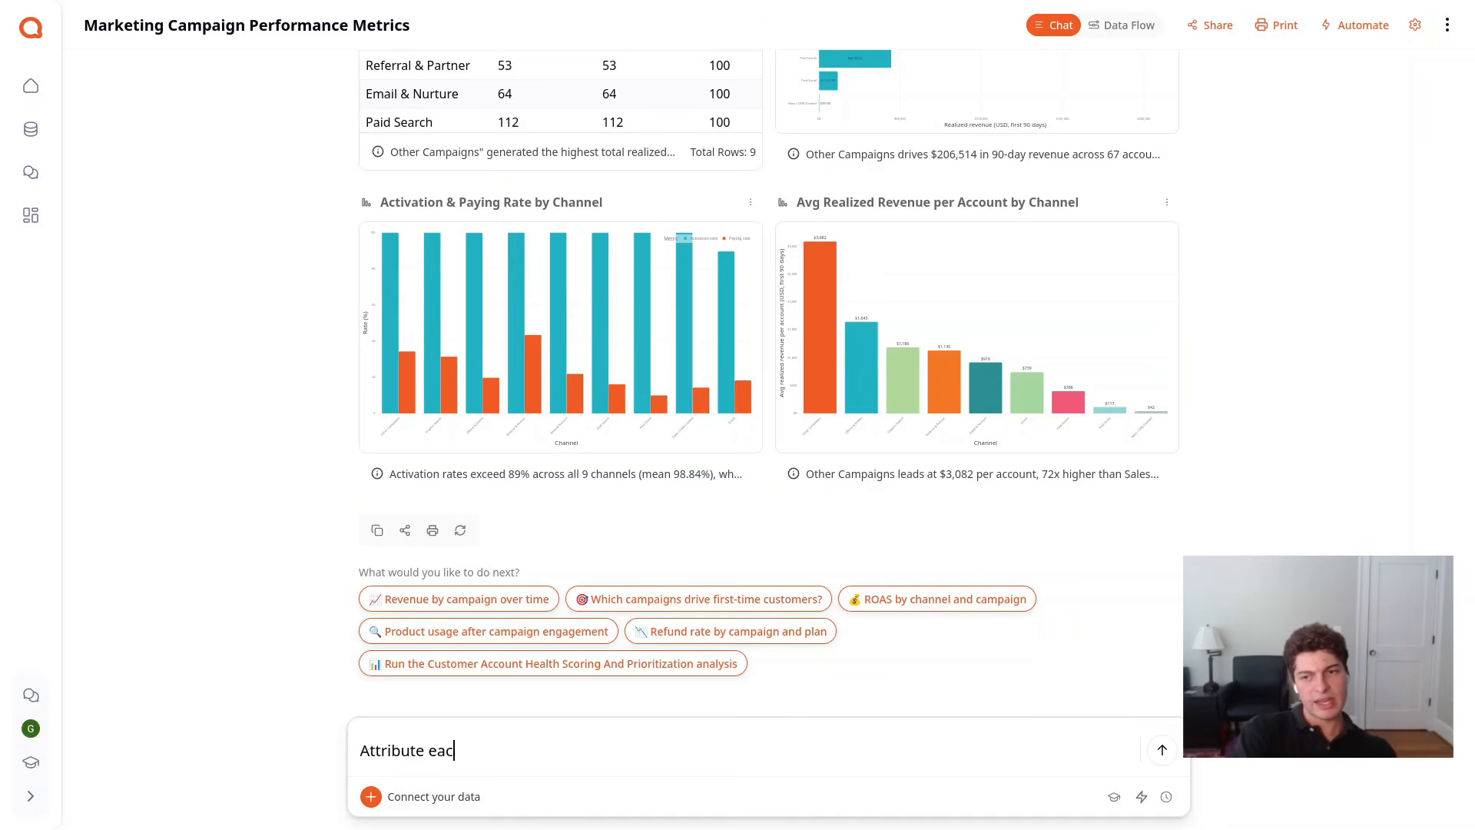
type("h account to its")
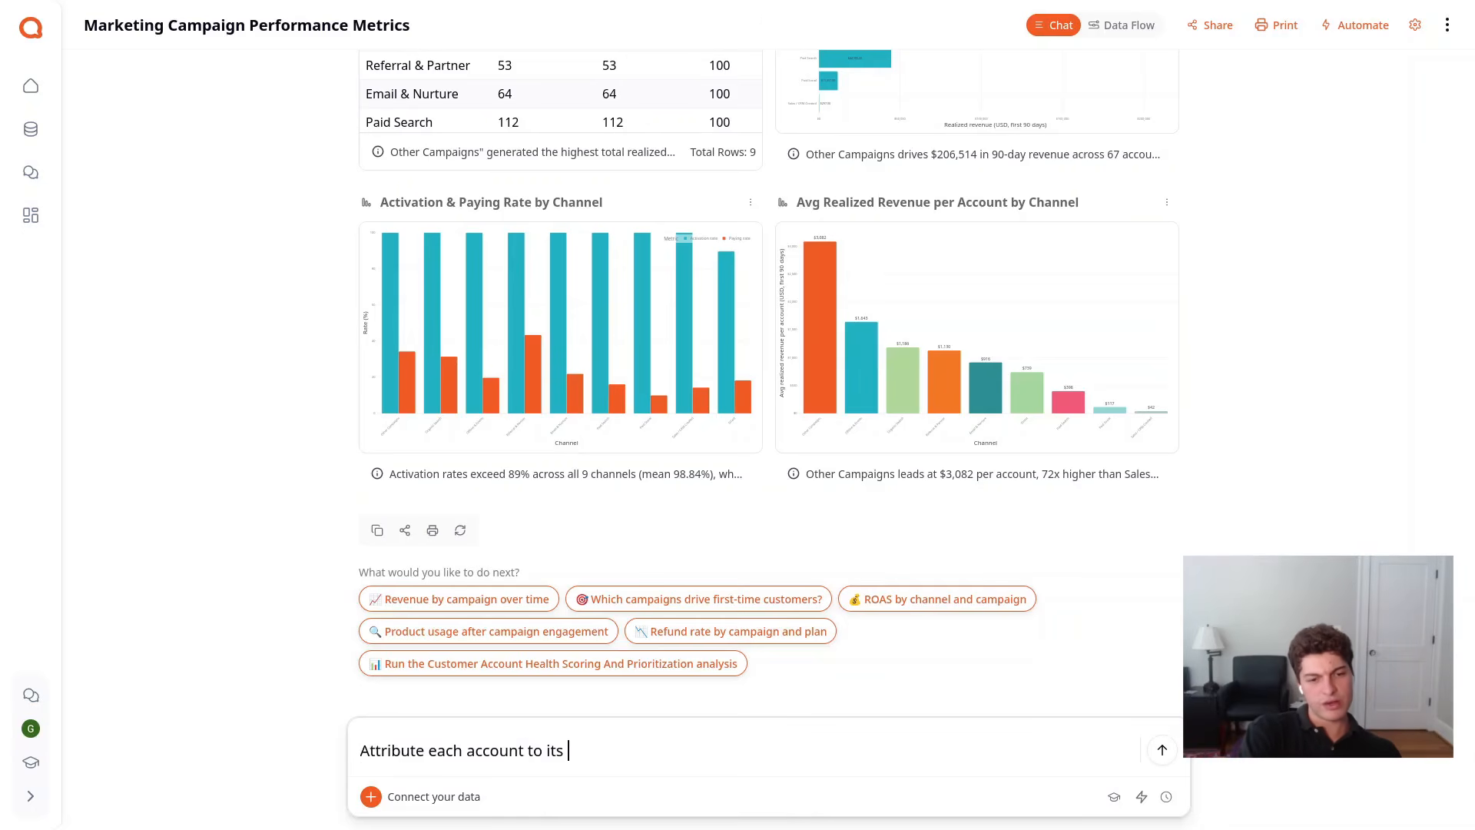
type(" first-tou")
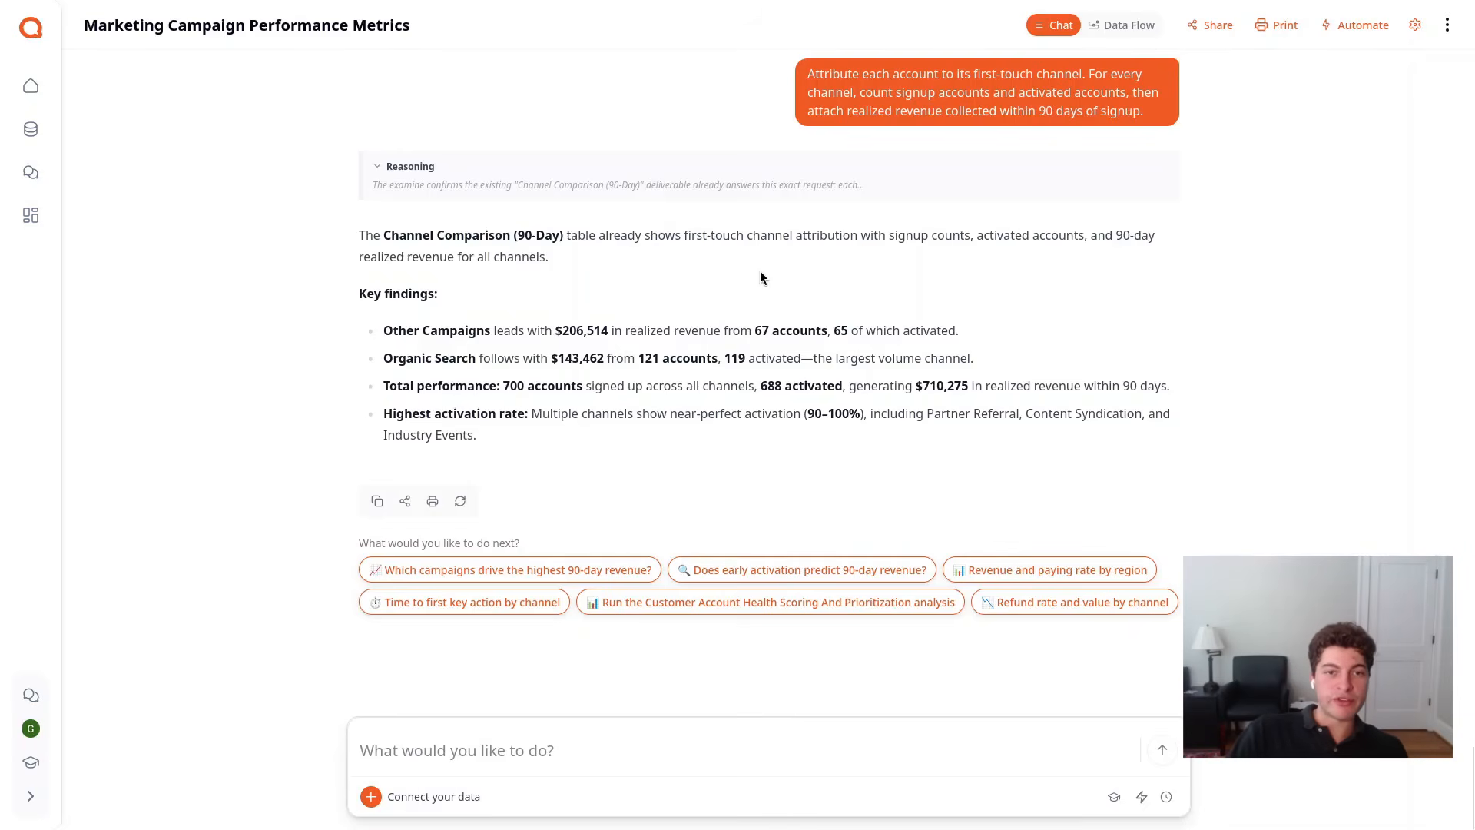
Enlarge the Activation & Paying Rate by Channel chart and compare the channels' activation and paying rates
scroll(843, 311, "up", 8)
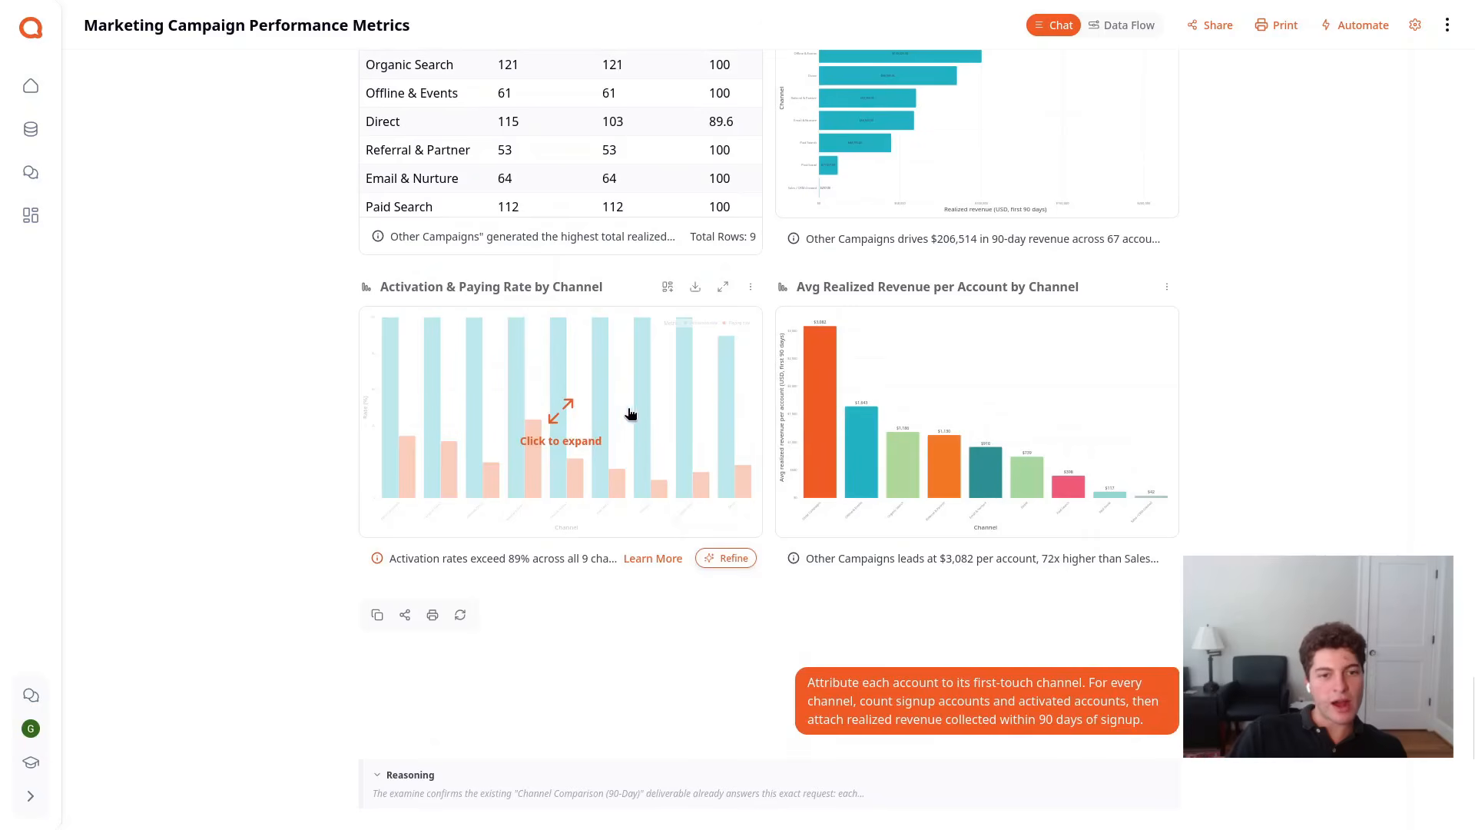
left_click(660, 415)
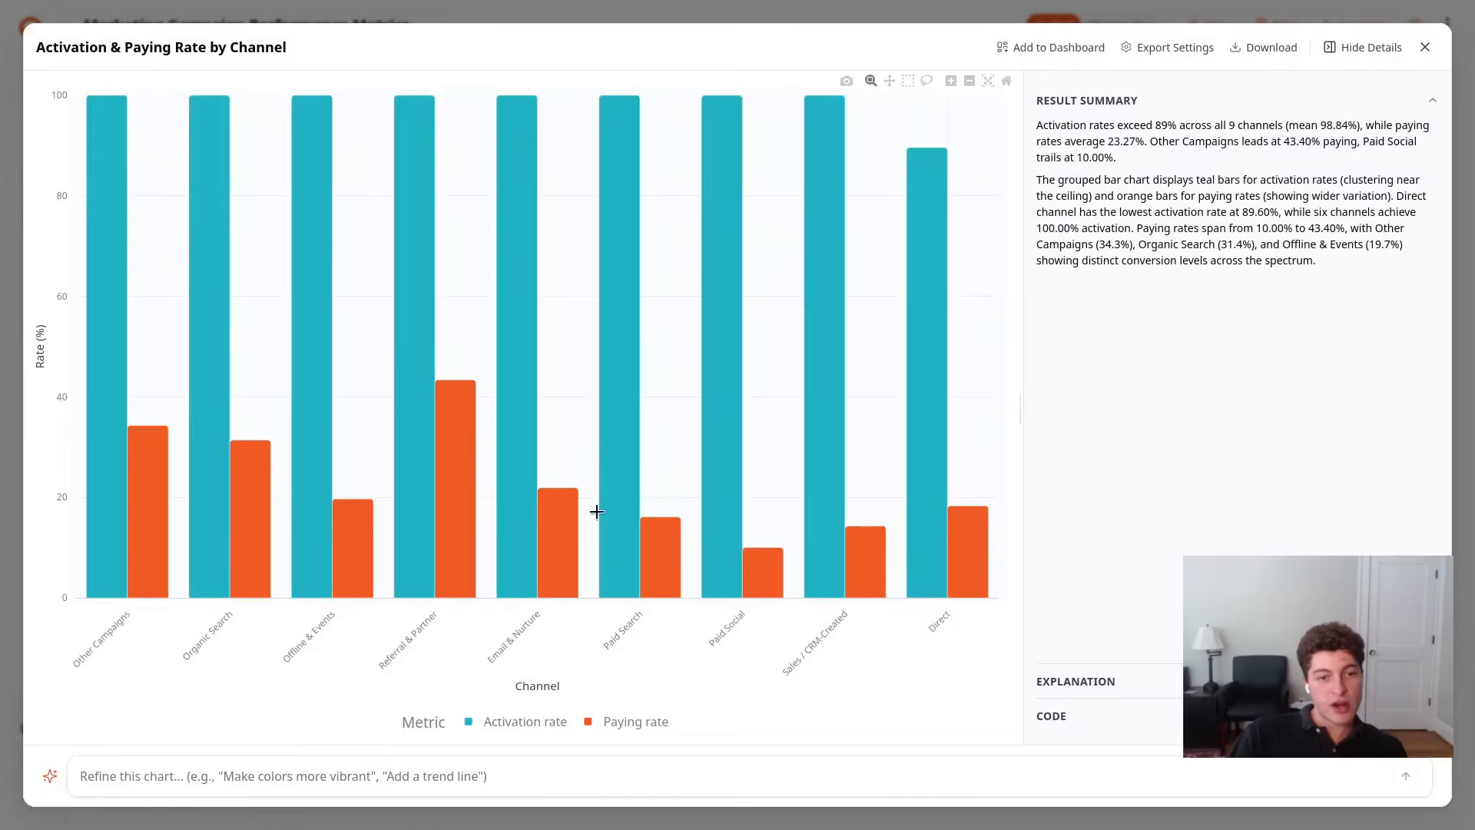
mouse_move(475, 471)
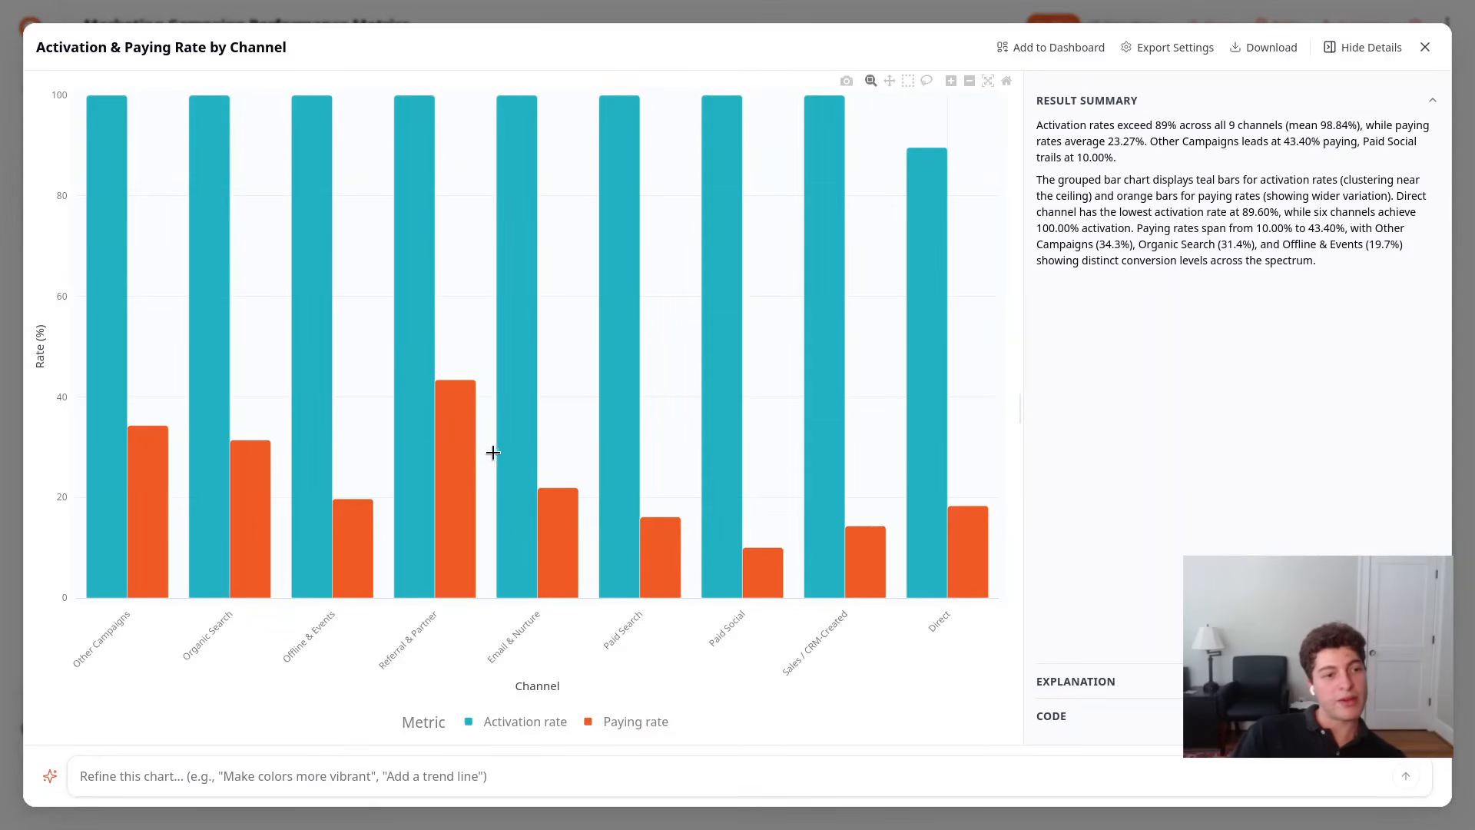
key("Escape")
Examine the enlarged Realized 90-Day Revenue by Channel chart, comparing the revenue bars of the individual channels
scroll(832, 378, "up", 4)
left_click(888, 372)
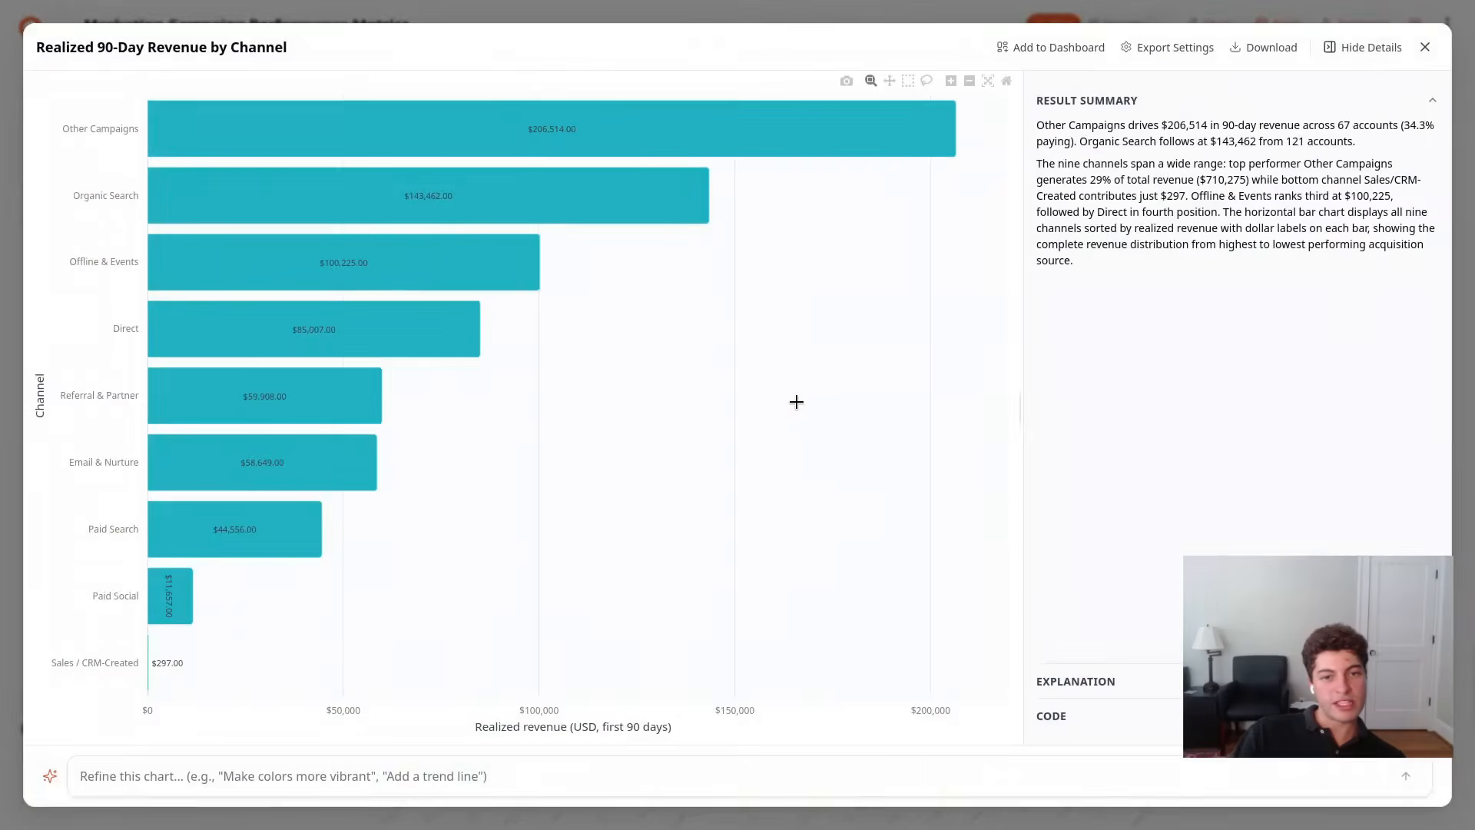
mouse_move(739, 132)
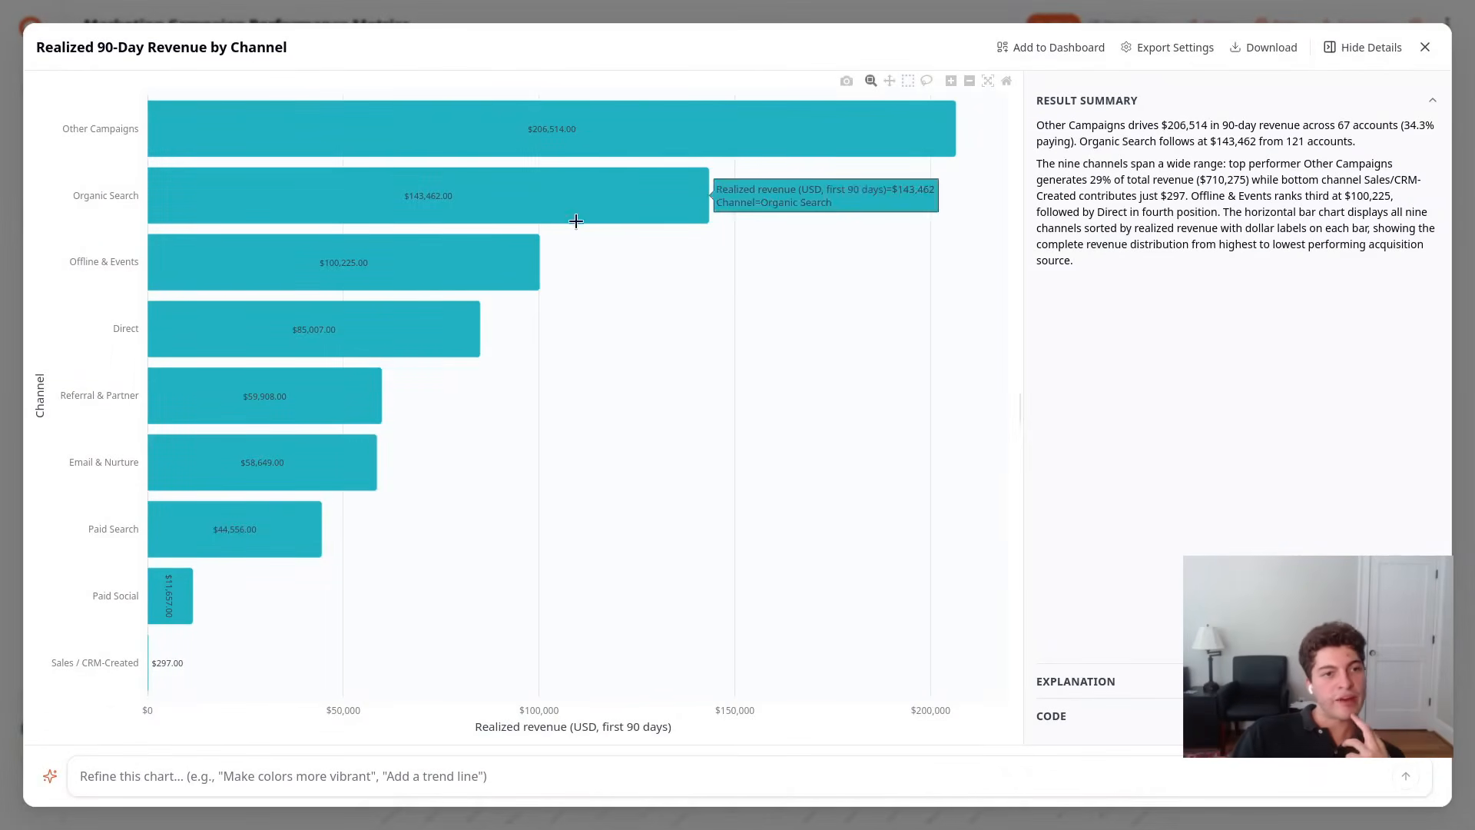
mouse_move(369, 265)
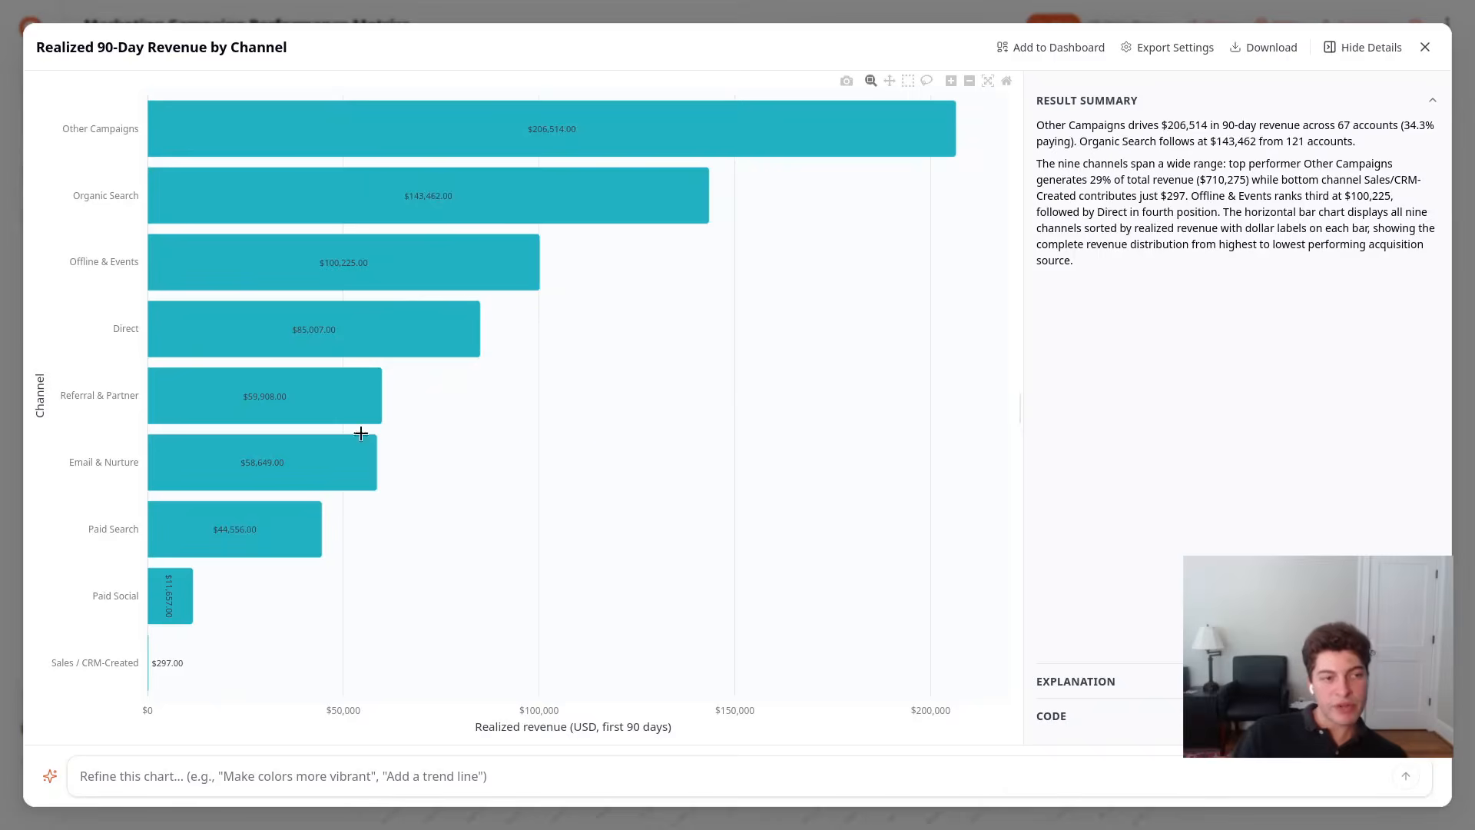
mouse_move(321, 457)
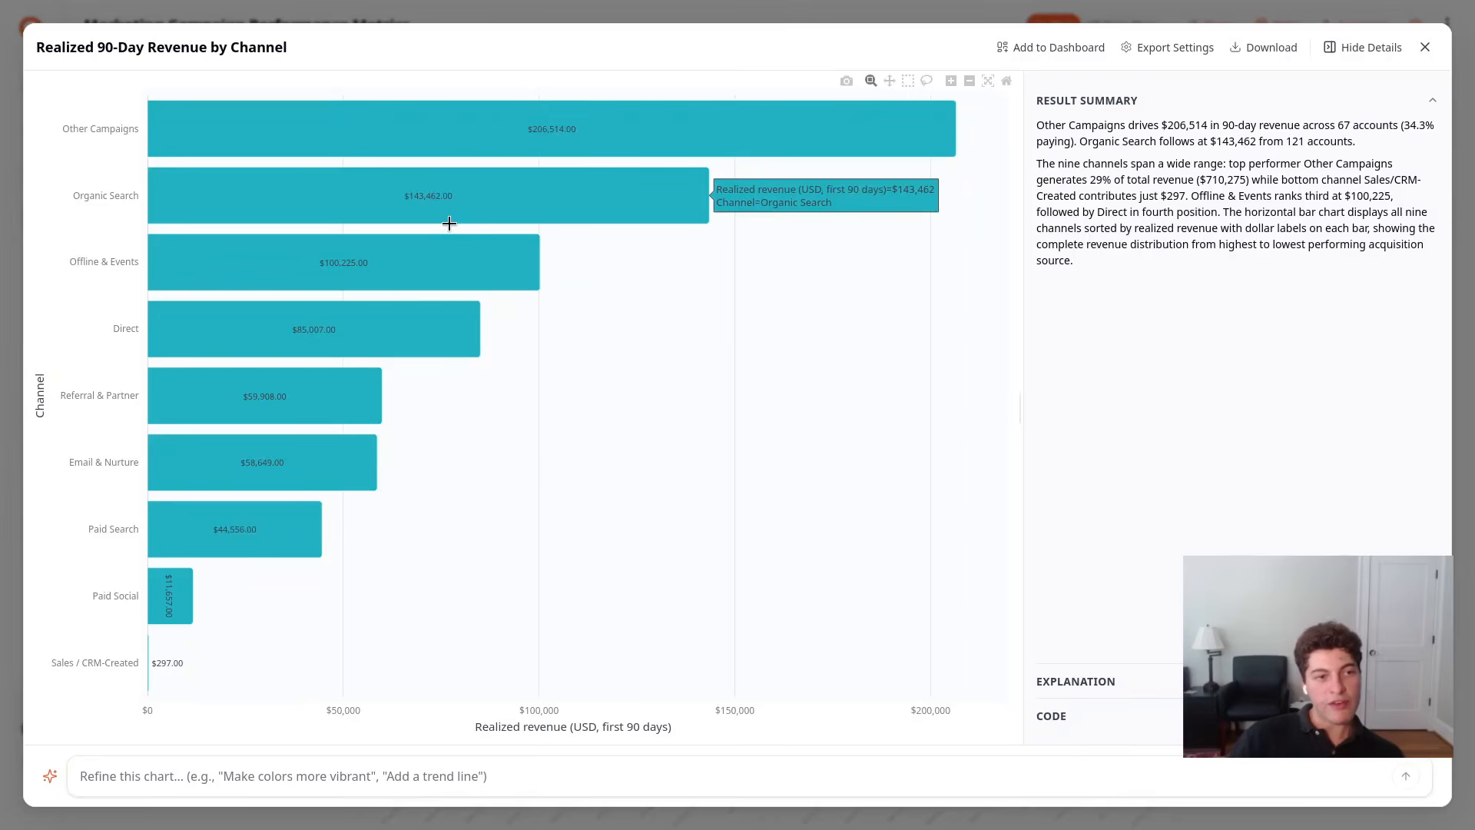
mouse_move(345, 342)
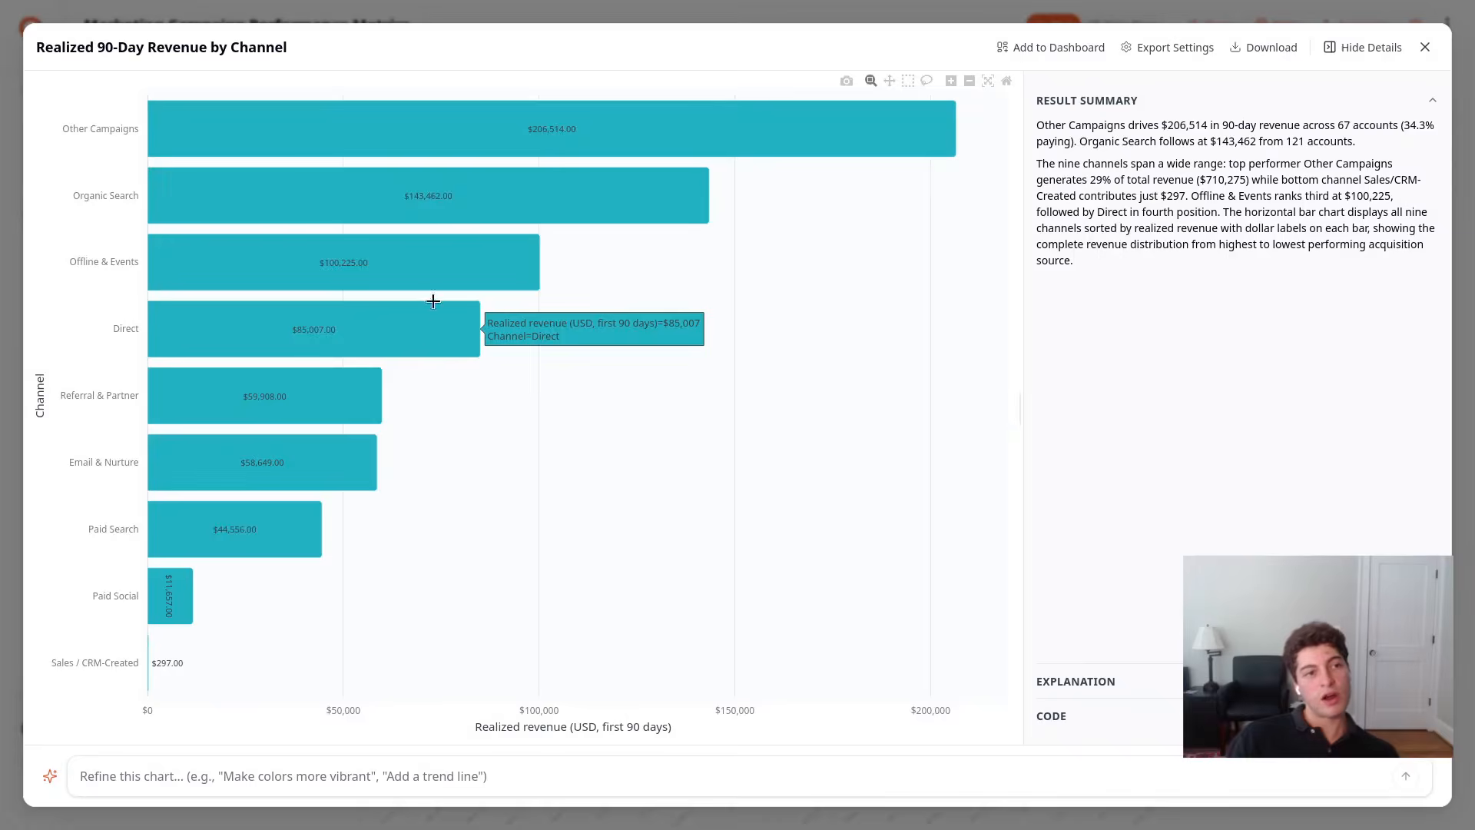
mouse_move(597, 145)
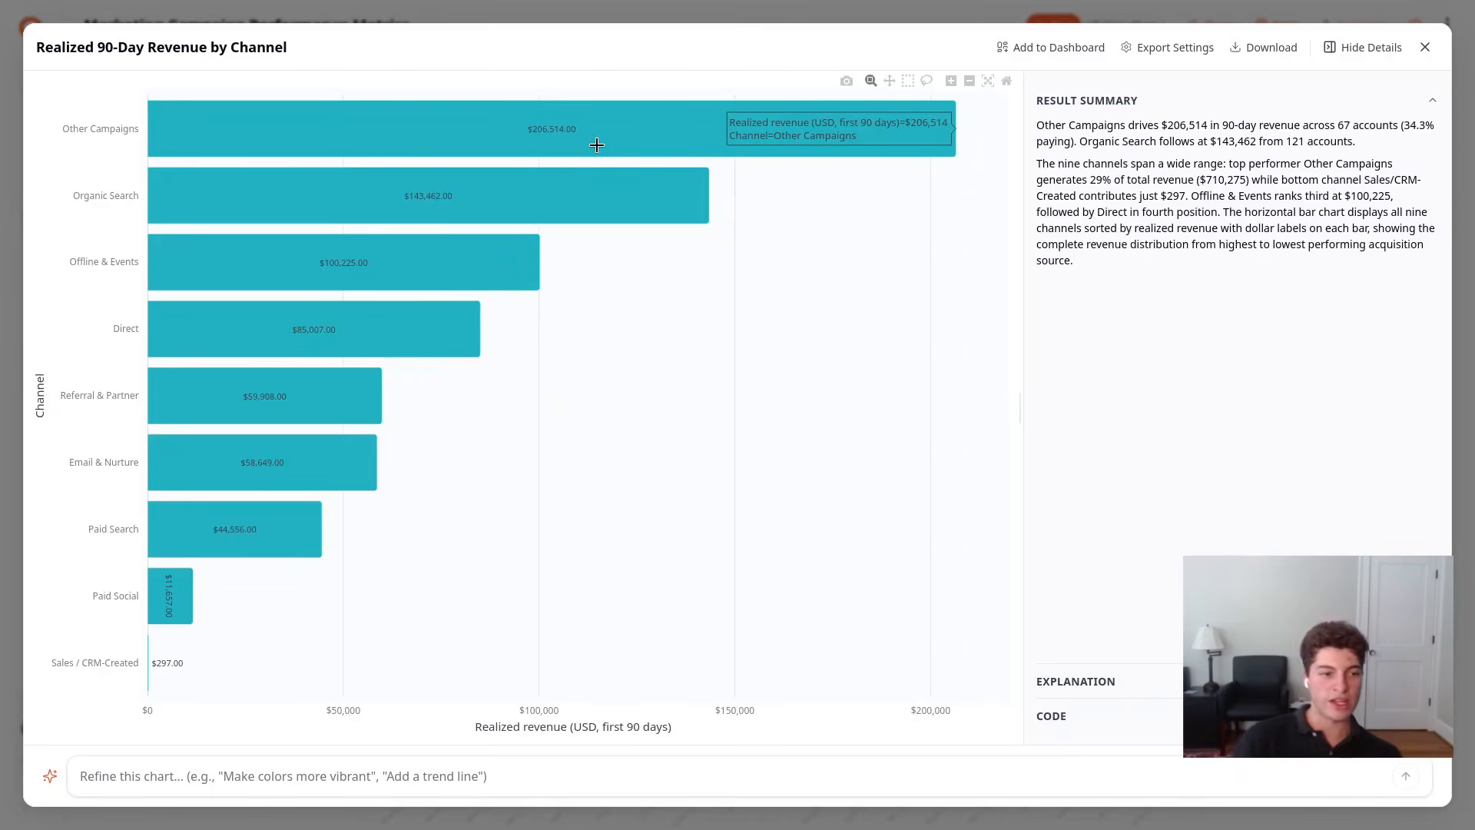
mouse_move(253, 520)
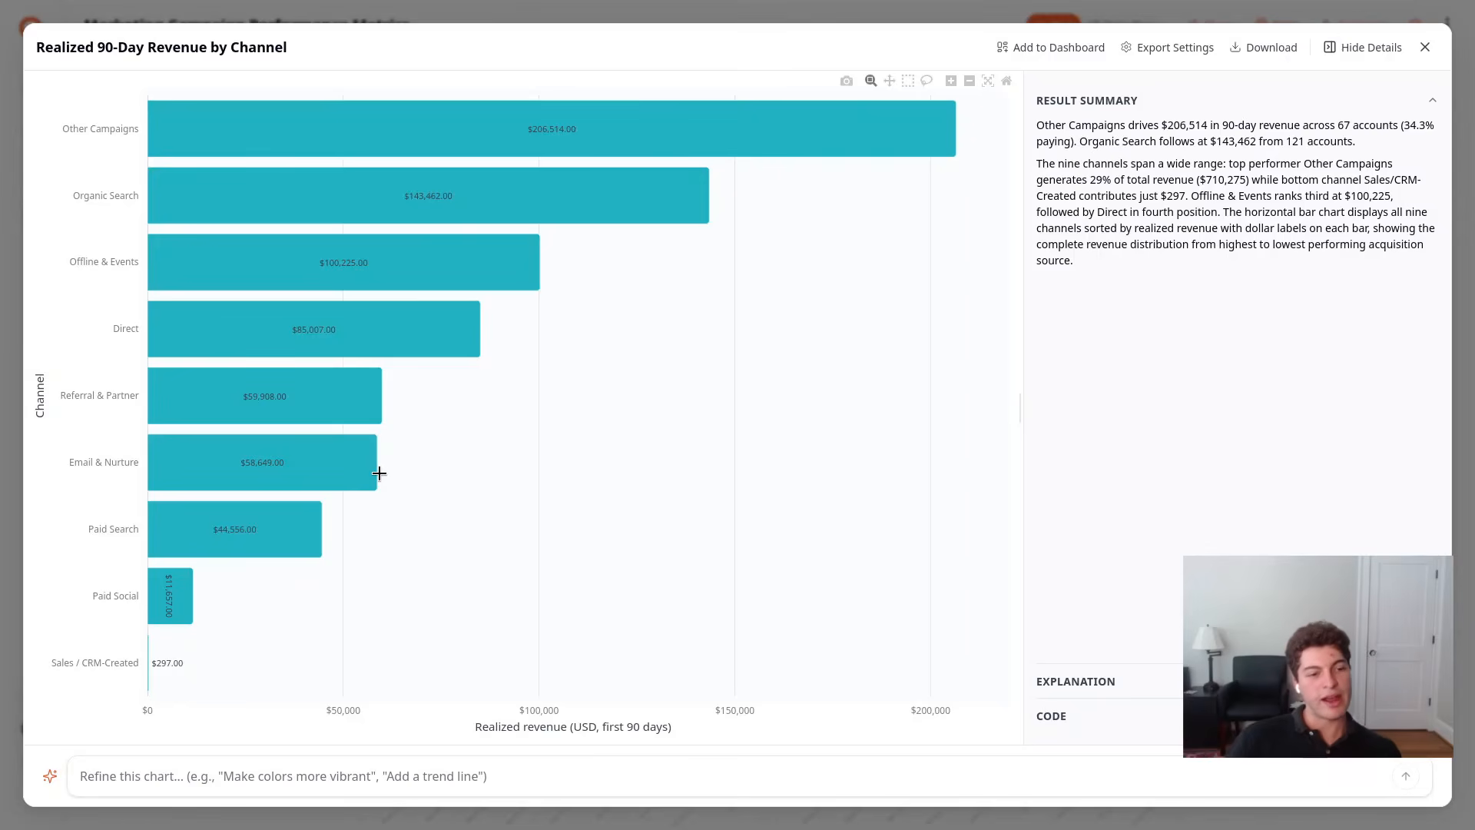
key("Escape")
Check the Referral & Partner paying rate in the enlarged Activation & Paying Rate by Channel chart
scroll(389, 510, "down", 4)
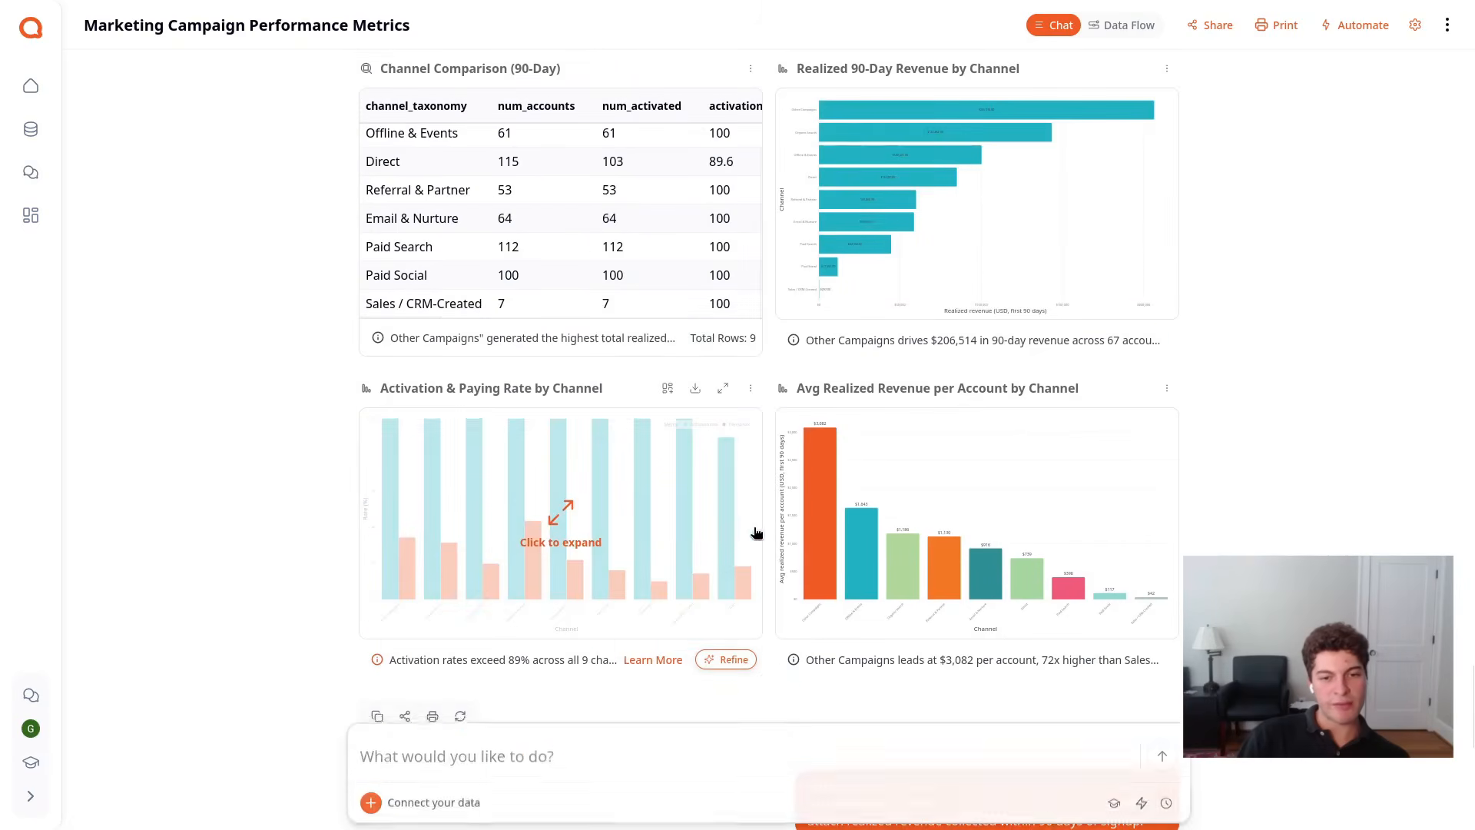
left_click(679, 508)
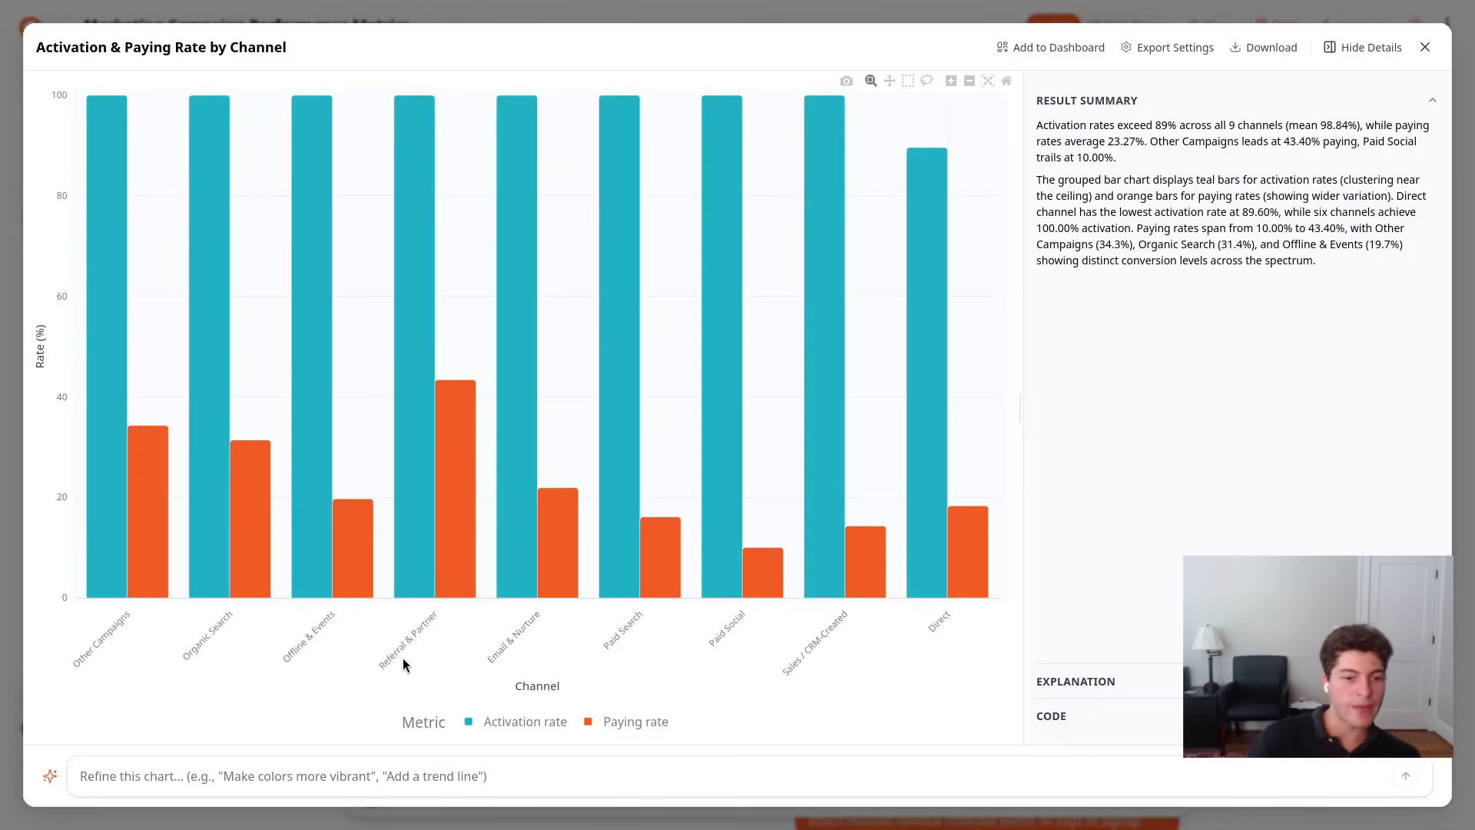
mouse_move(466, 406)
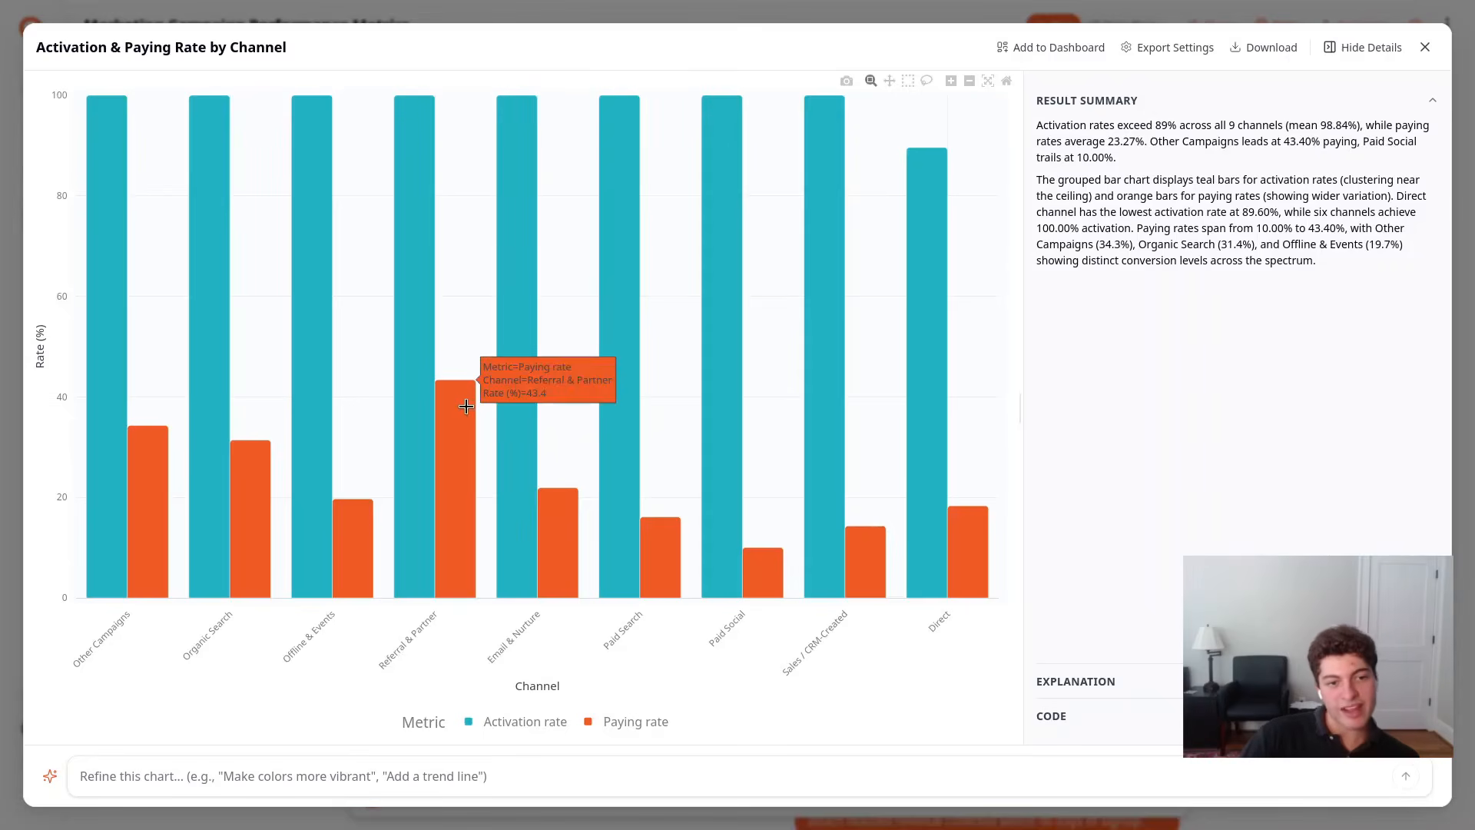
key("Escape")
Return to the chat from the enlarged chart and submit the request "Please create a presentation"
scroll(692, 432, "down", 4)
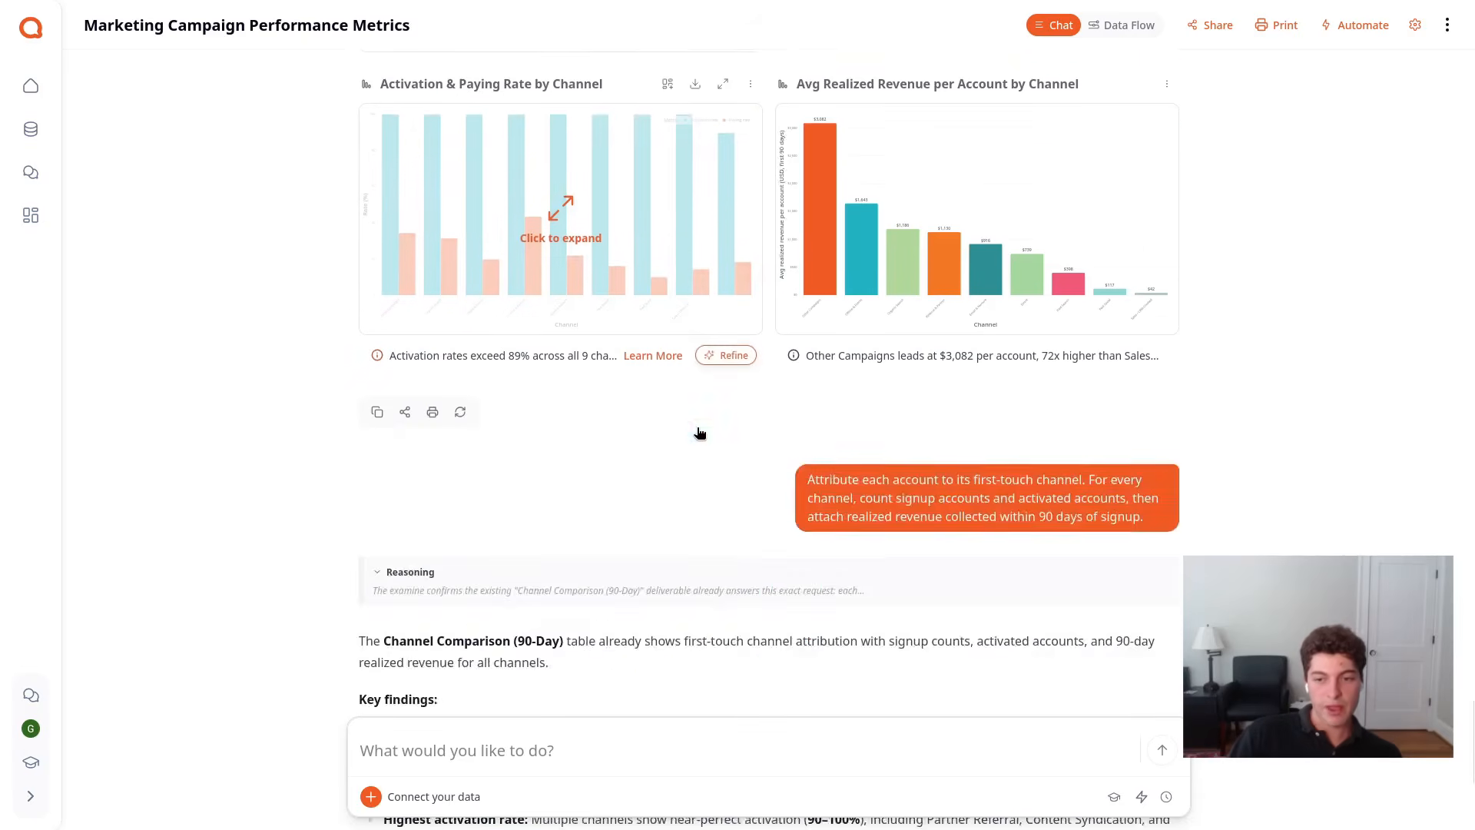
scroll(699, 433, "down", 5)
left_click(605, 744)
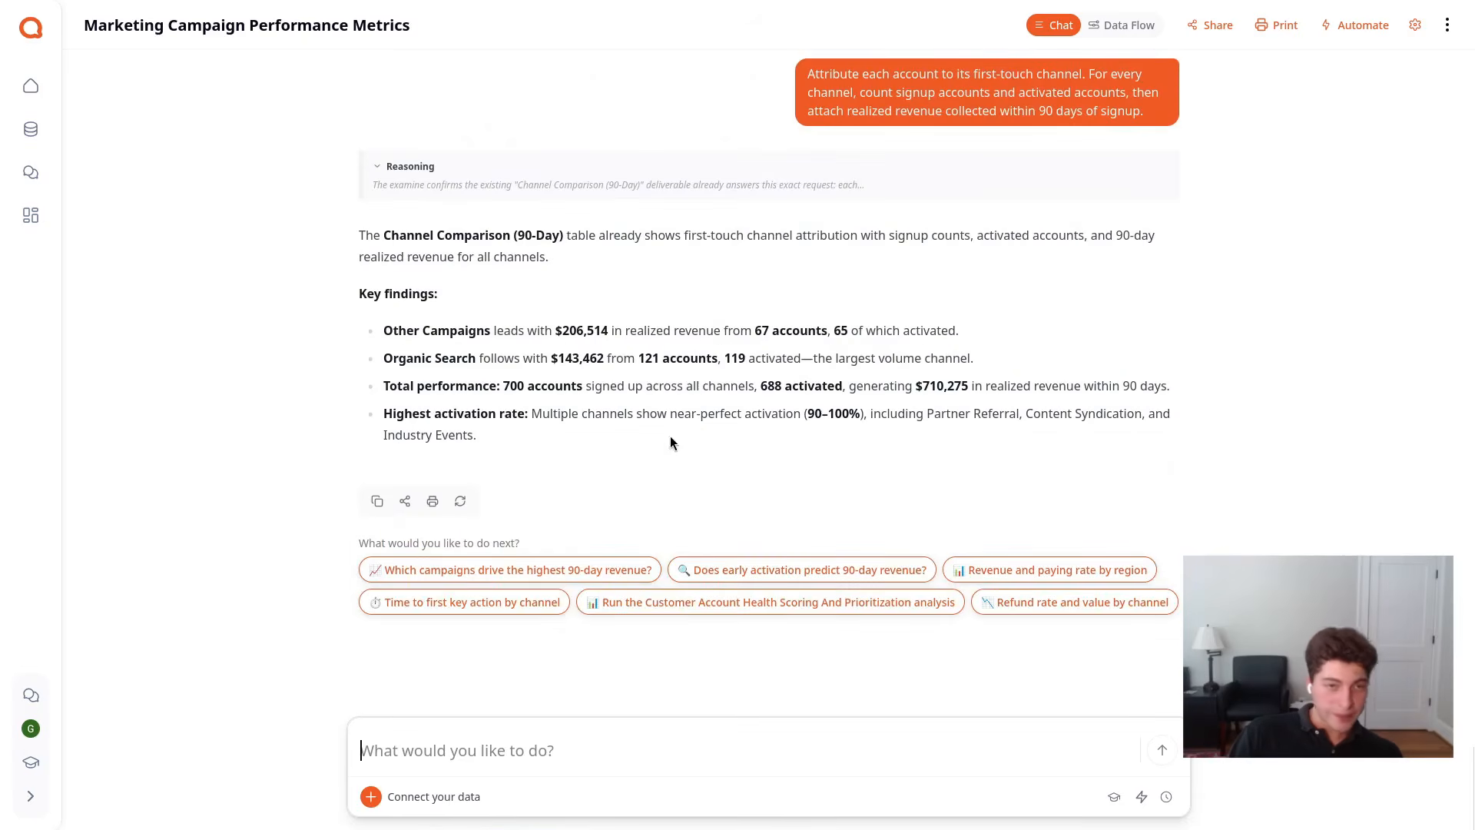
scroll(680, 484, "up", 8)
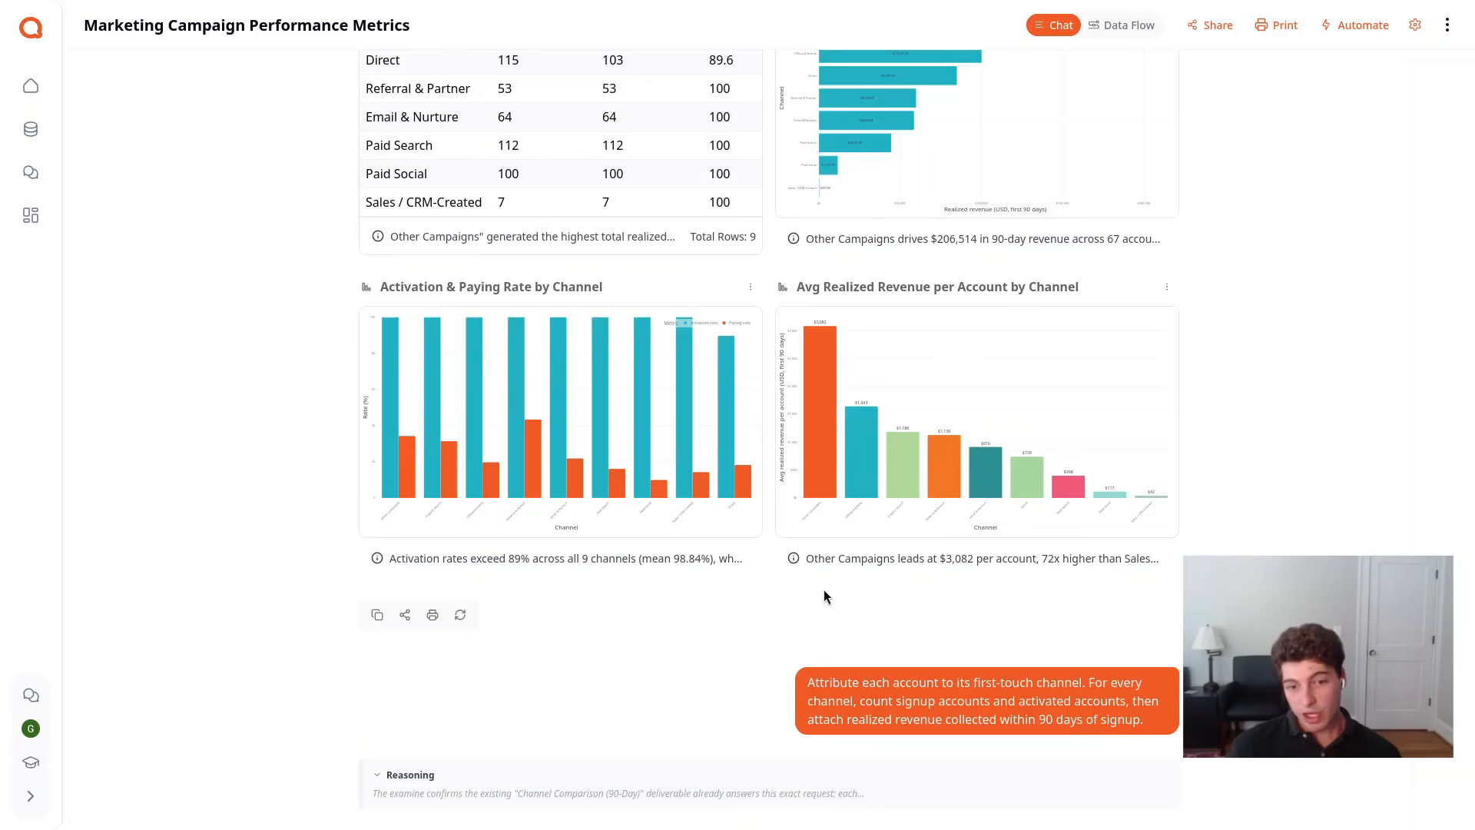
scroll(823, 590, "down", 8)
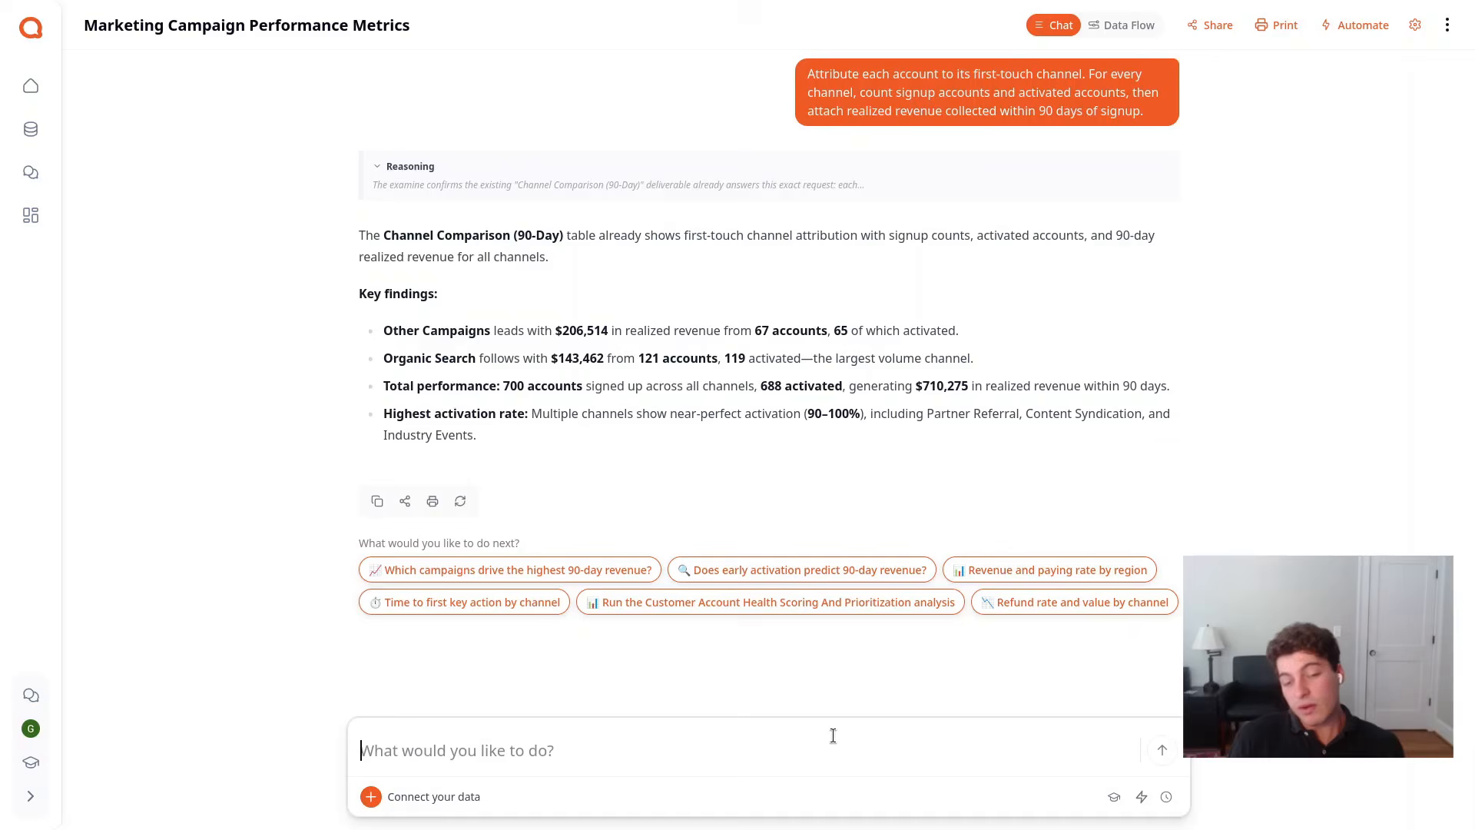
type("P")
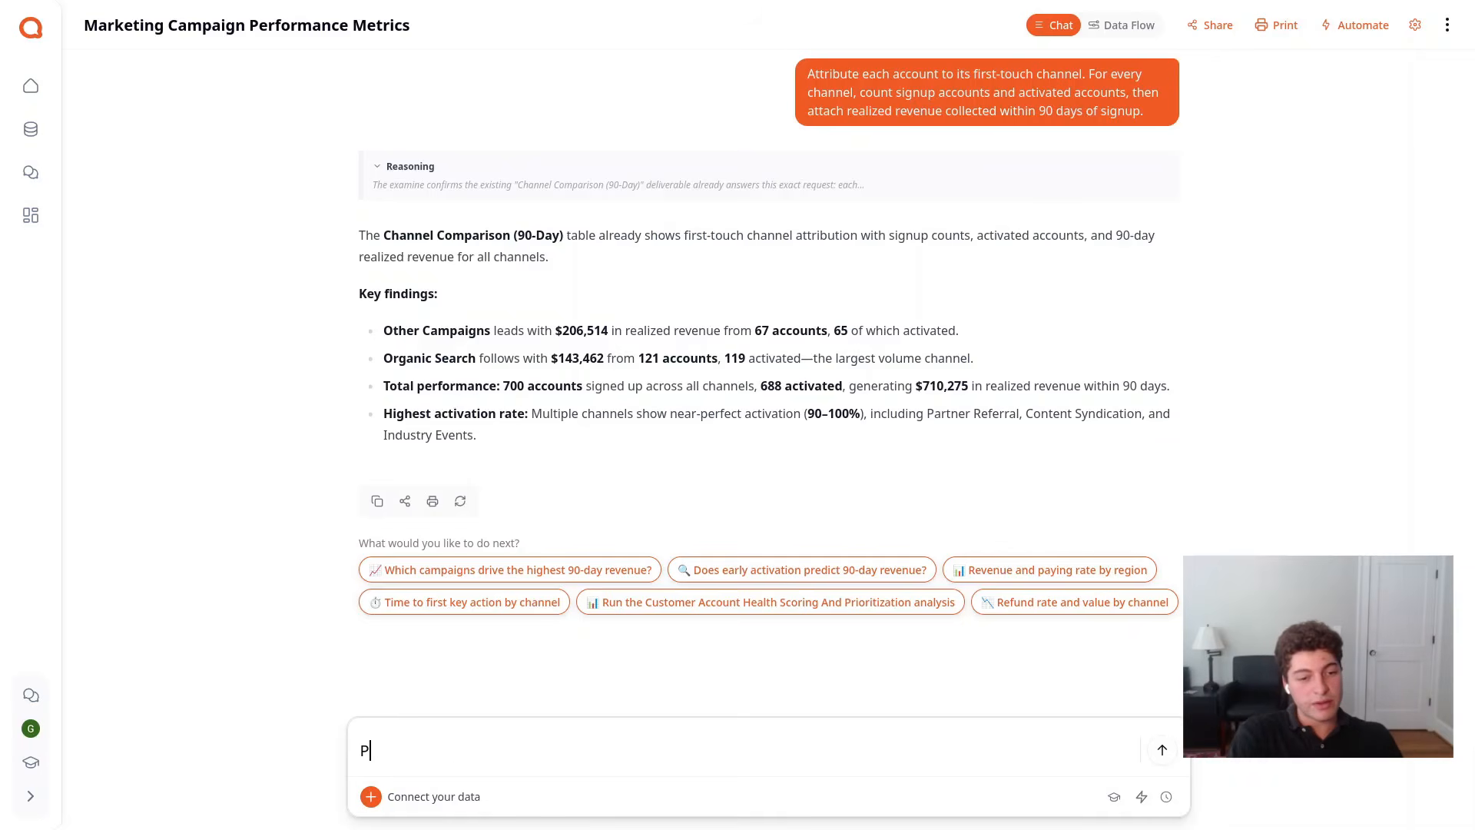
type("lease create")
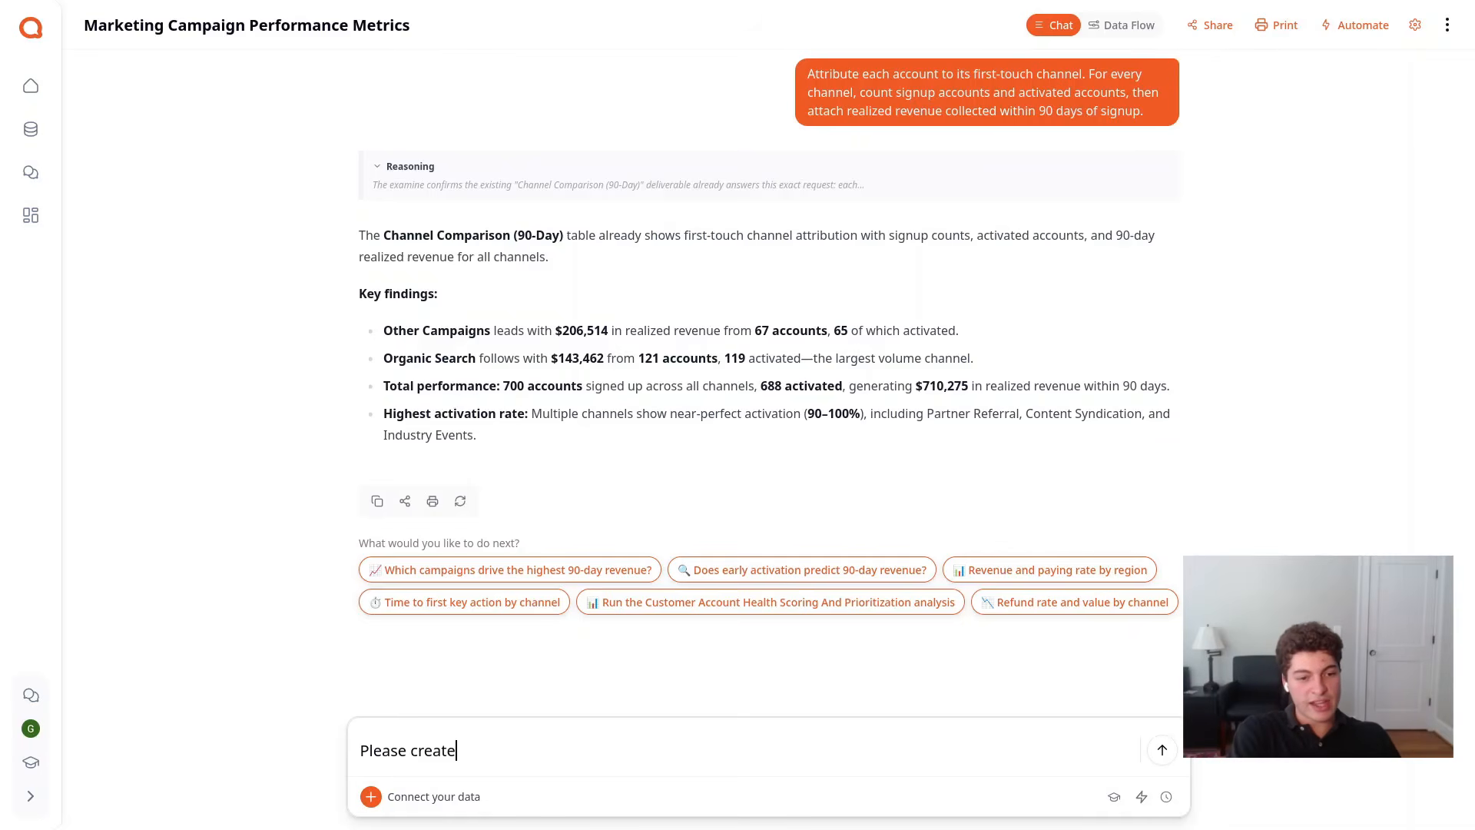
type(" a presentatio")
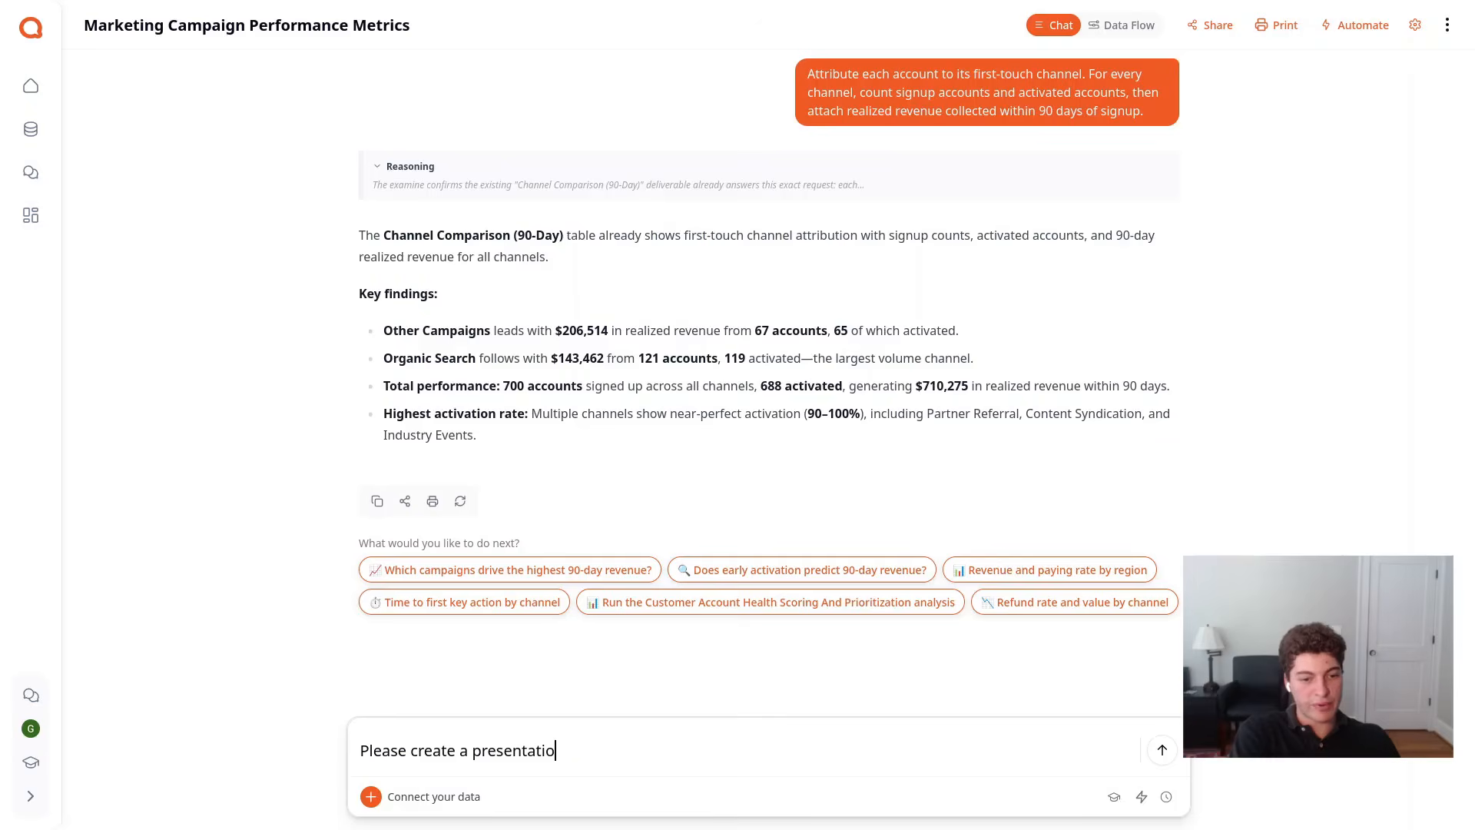
type("n")
key("Return")
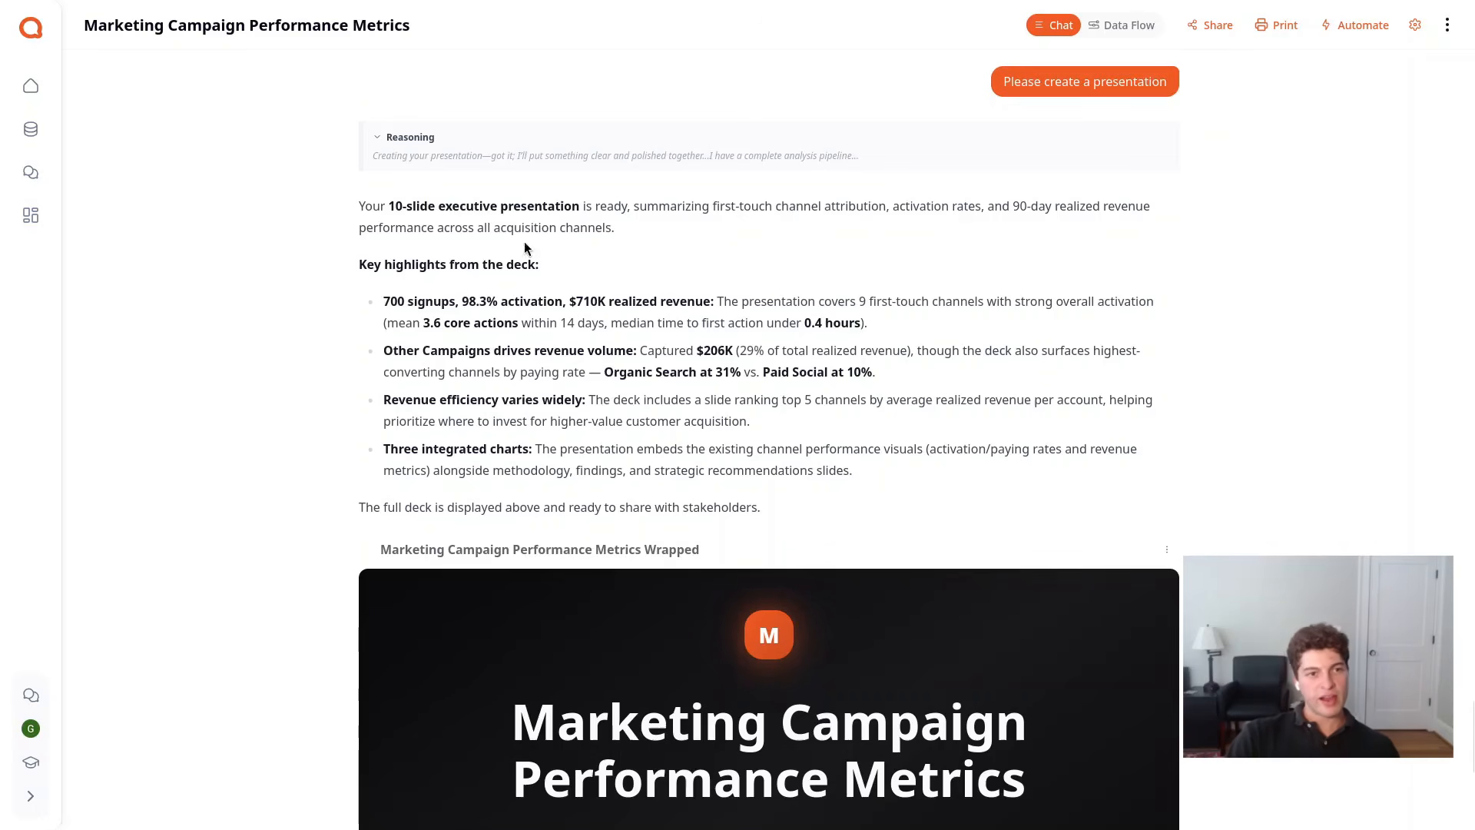
Start the generated Marketing Campaign Performance Metrics deck in full-screen presentation mode
scroll(1011, 541, "down", 2)
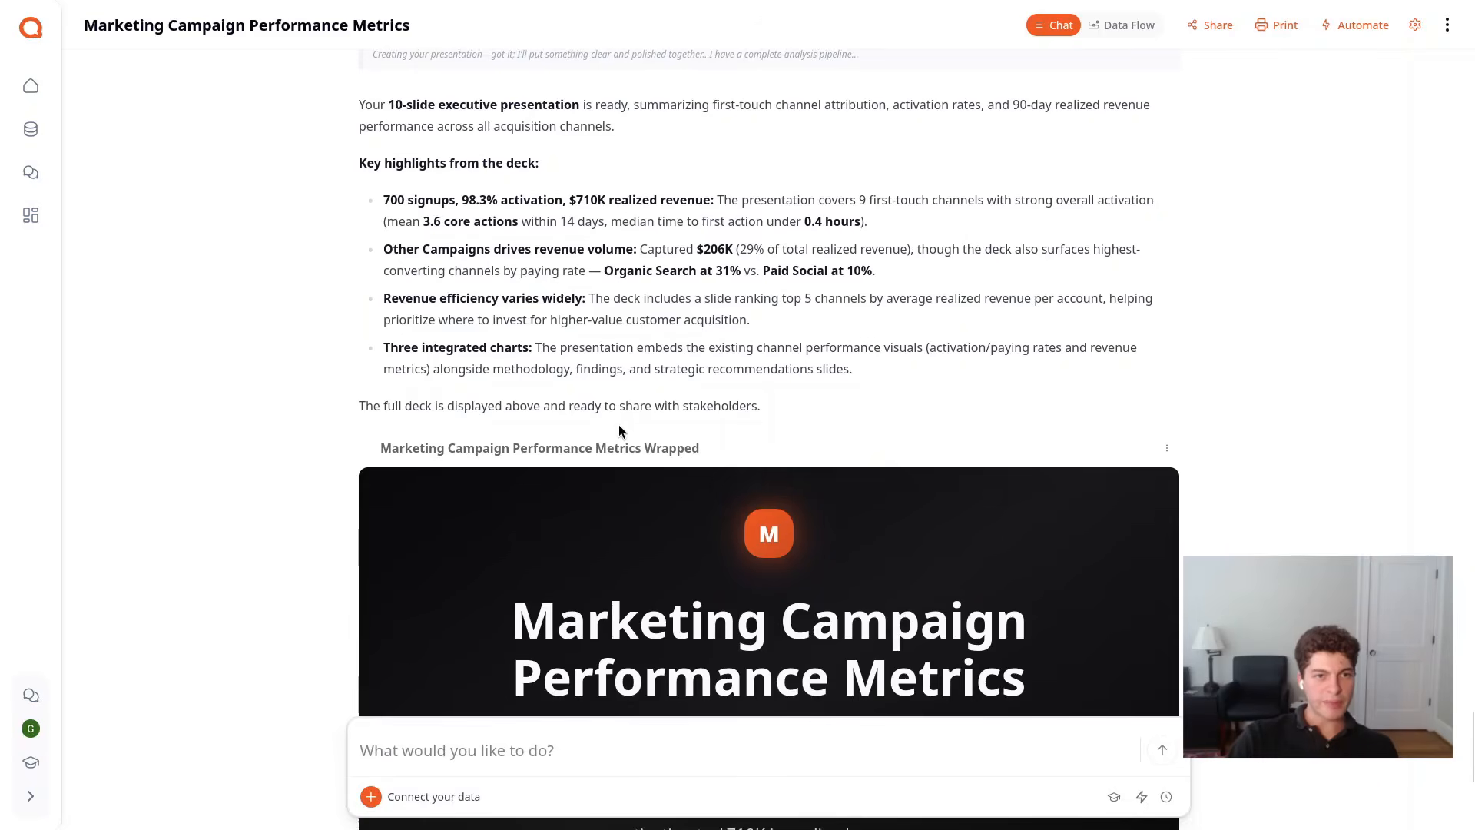
scroll(614, 403, "down", 4)
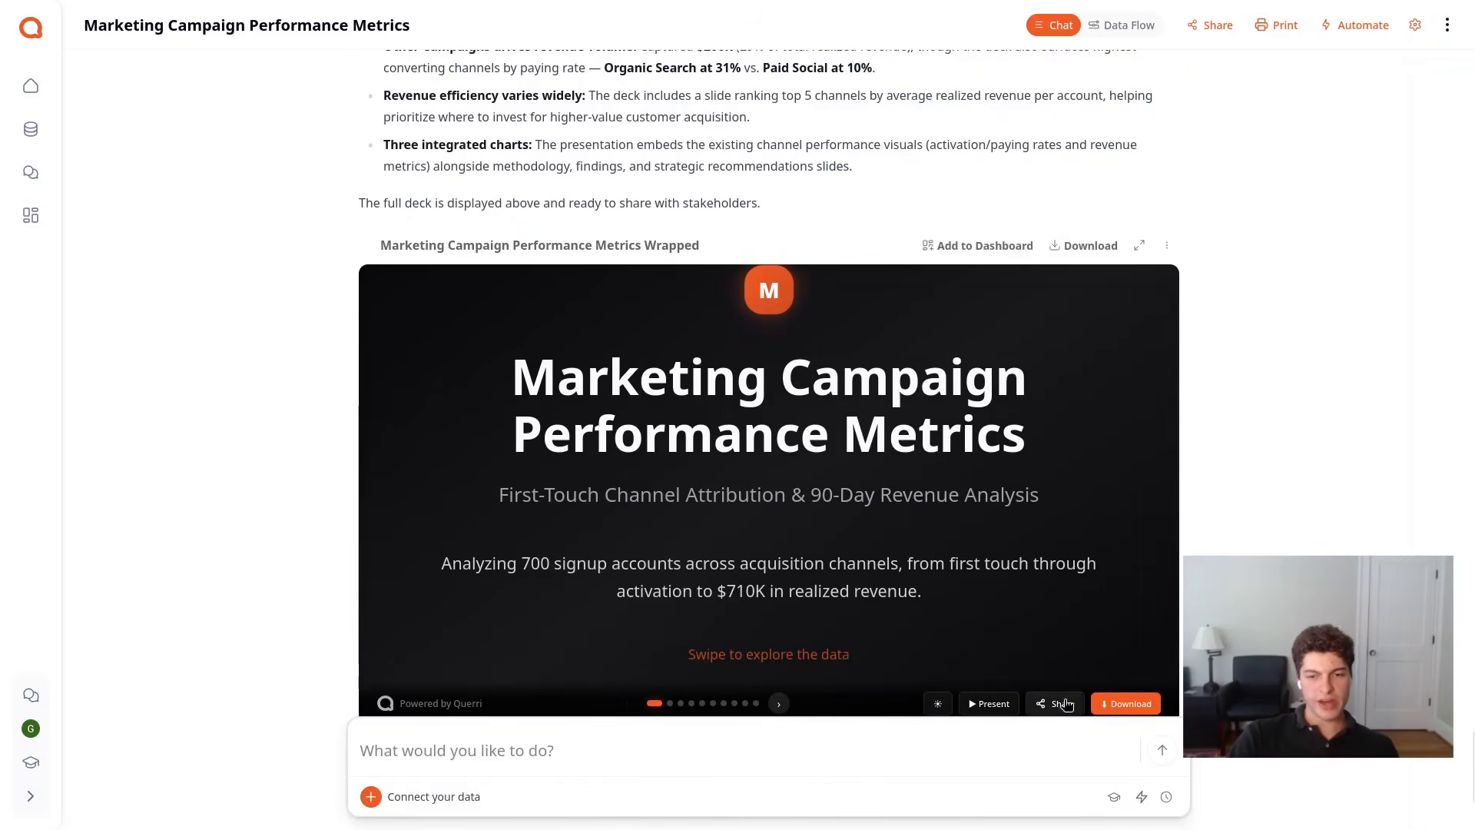
scroll(1066, 704, "down", 2)
left_click(991, 602)
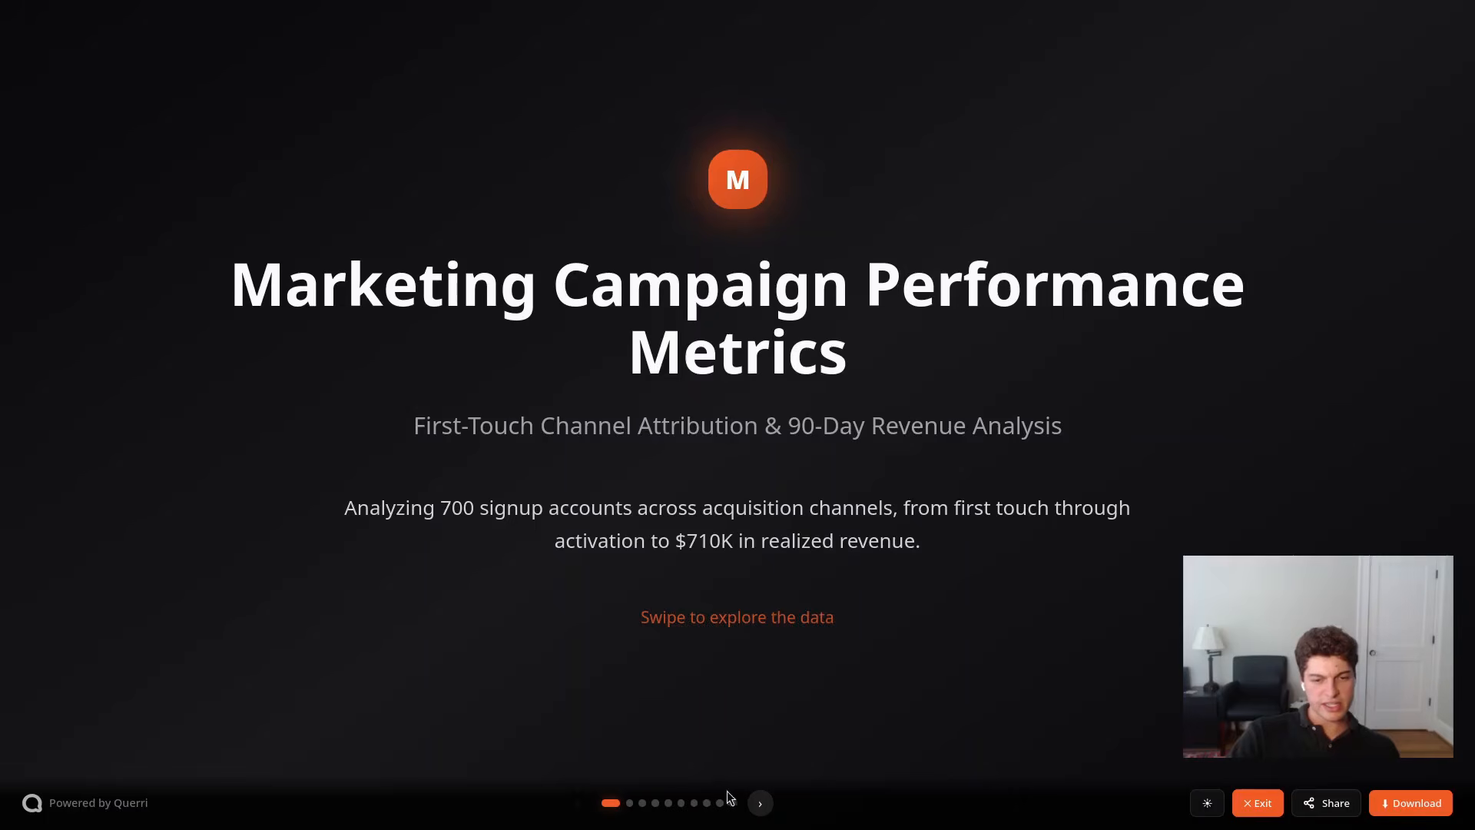
Go through the Methodology Framework slide and the summary slide of signups, activation and revenue across channels
left_click(760, 803)
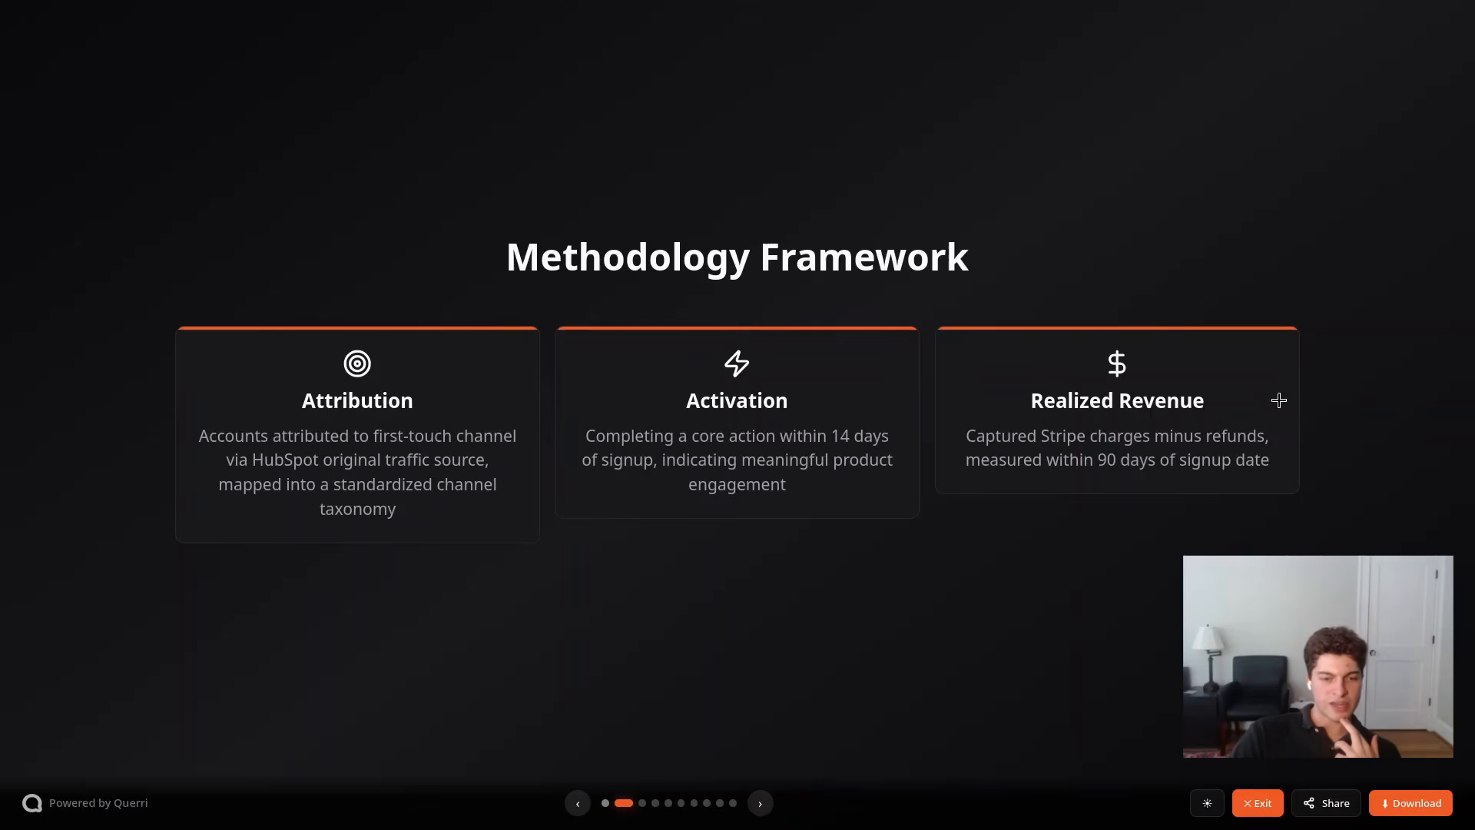
left_click(762, 801)
left_click(581, 802)
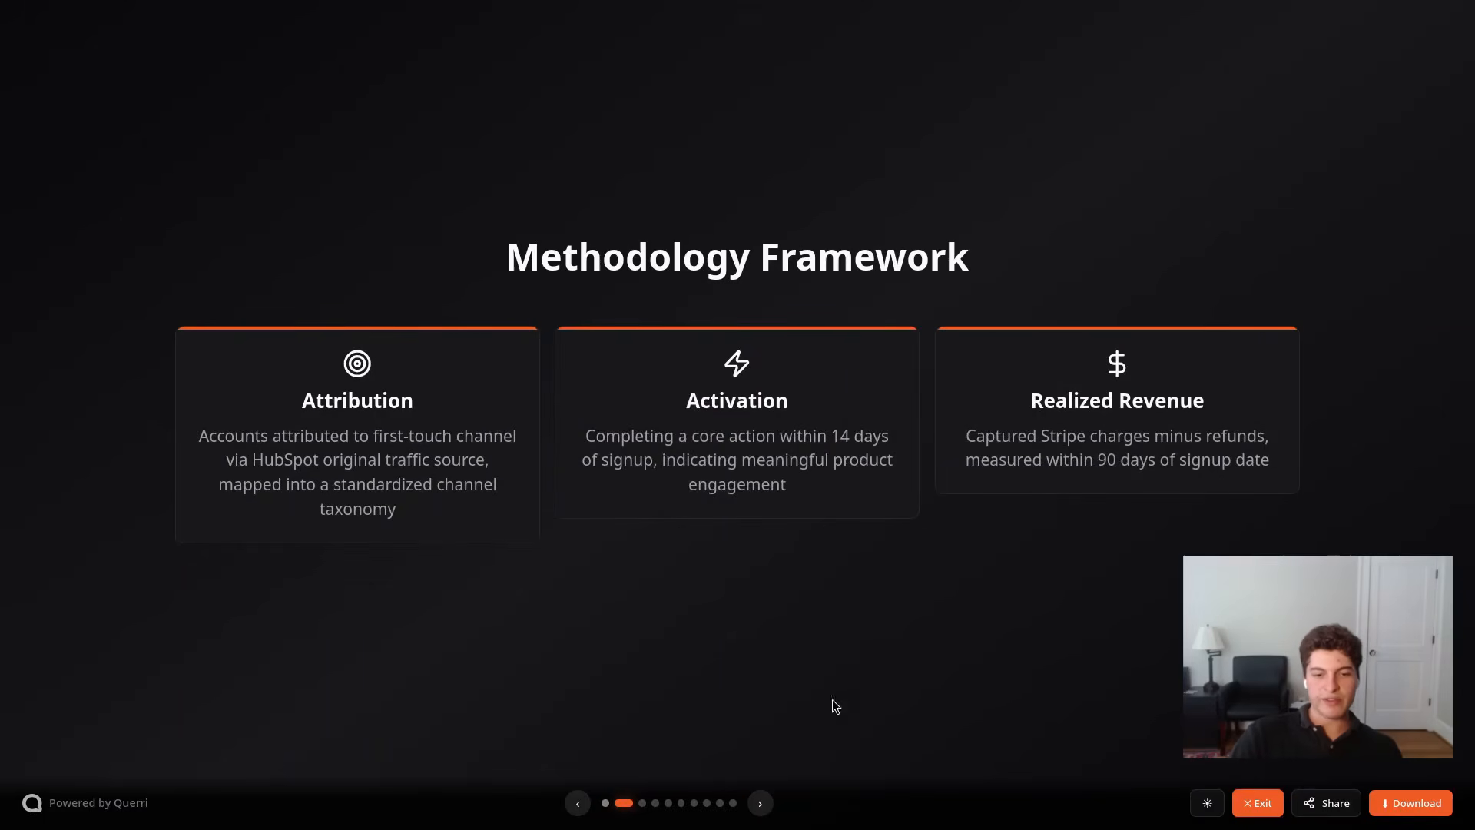
left_click(761, 807)
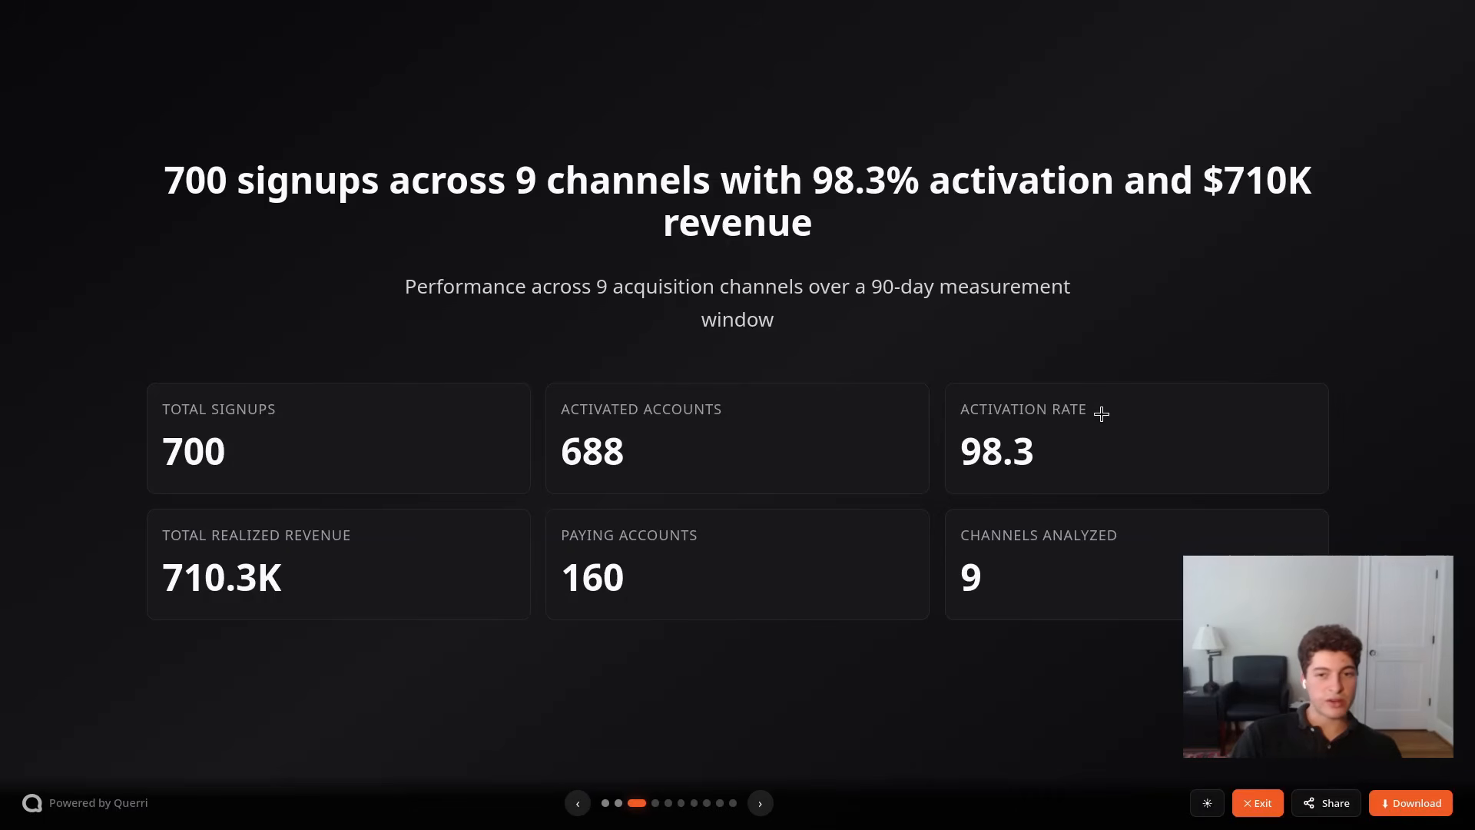
Advance to the slide on realized revenue by channel and compare the channels' bars in its chart
left_click(758, 801)
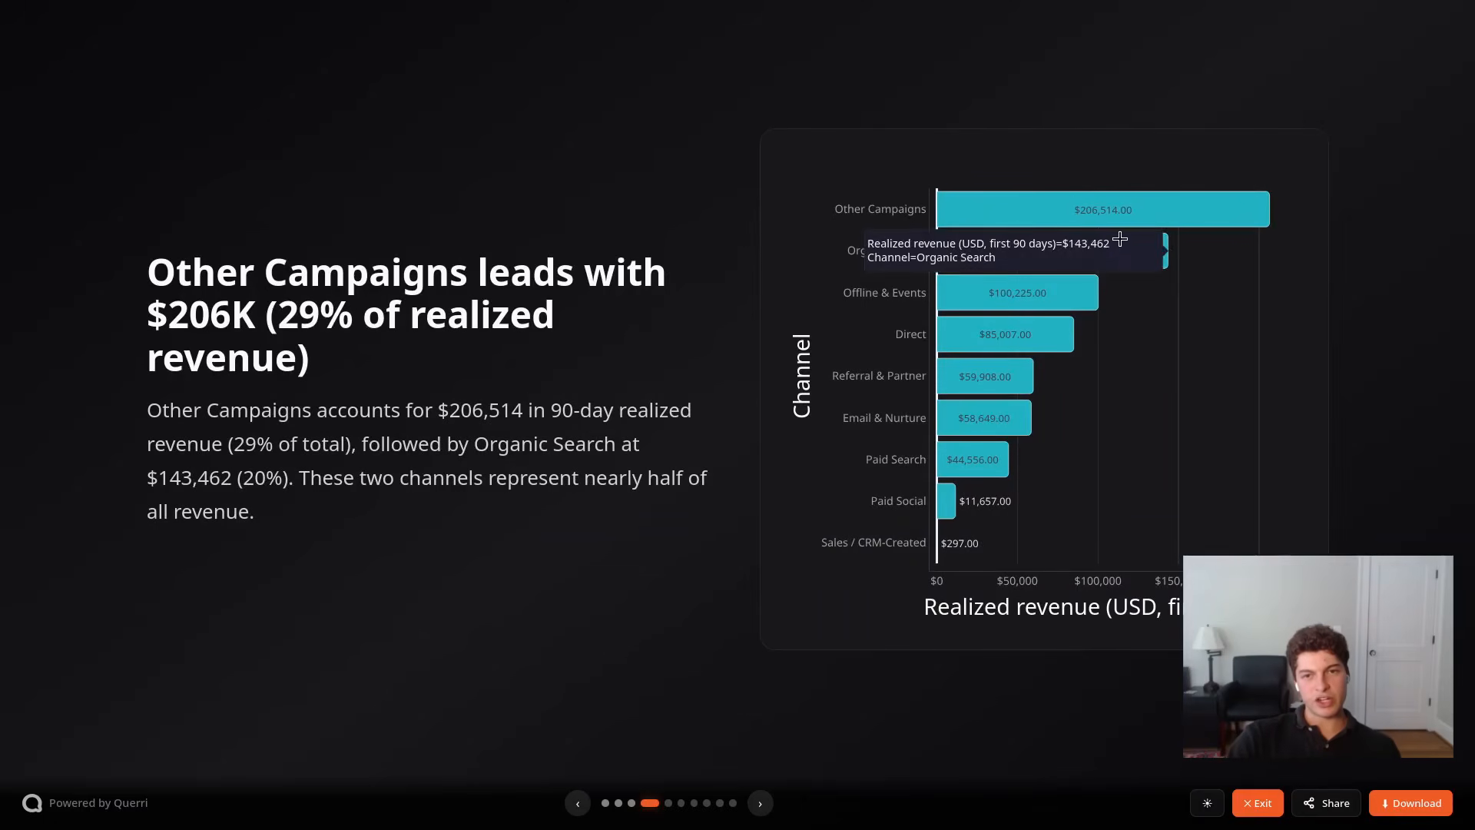
mouse_move(1189, 226)
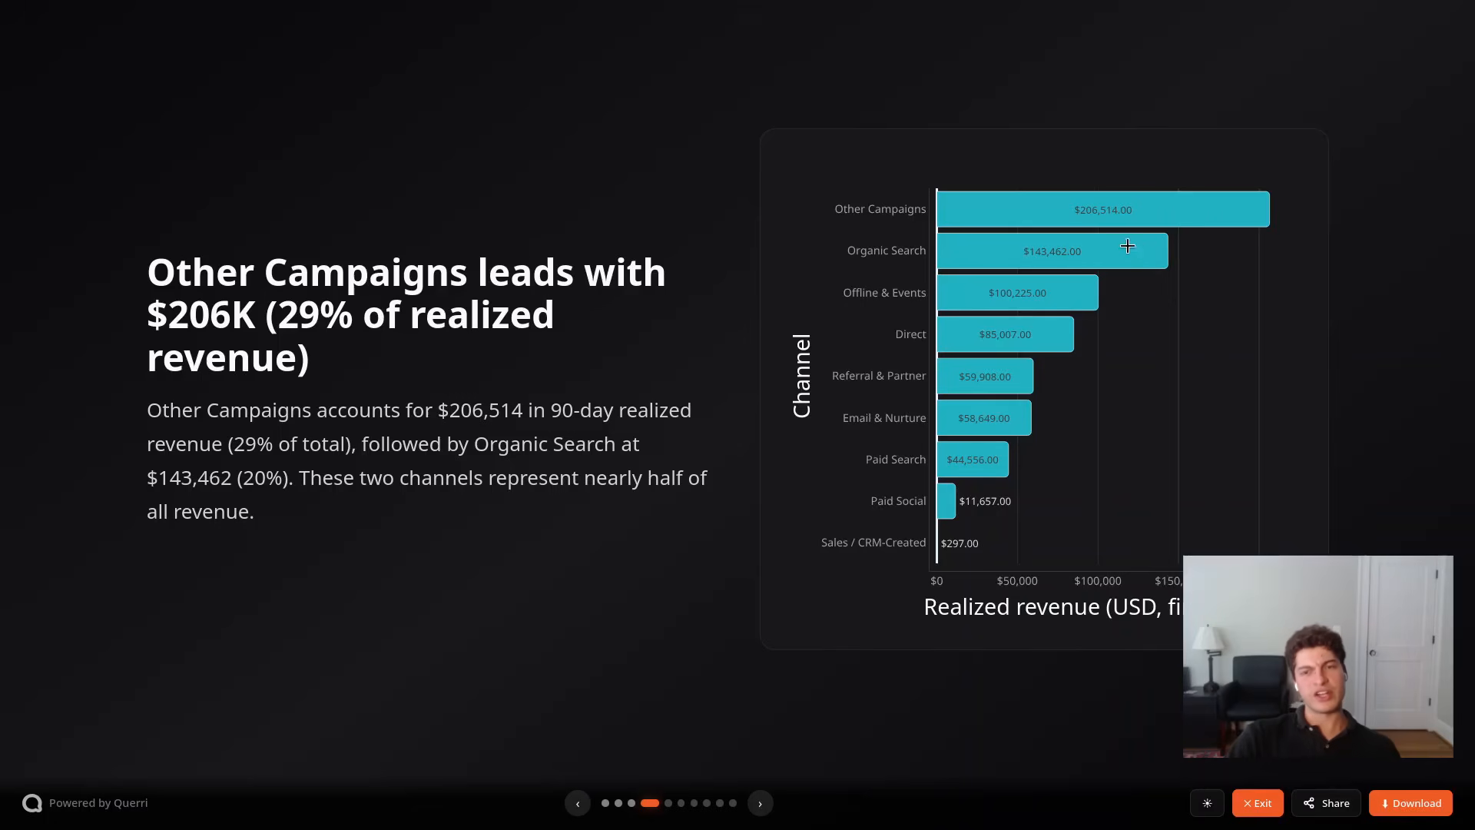
mouse_move(1134, 196)
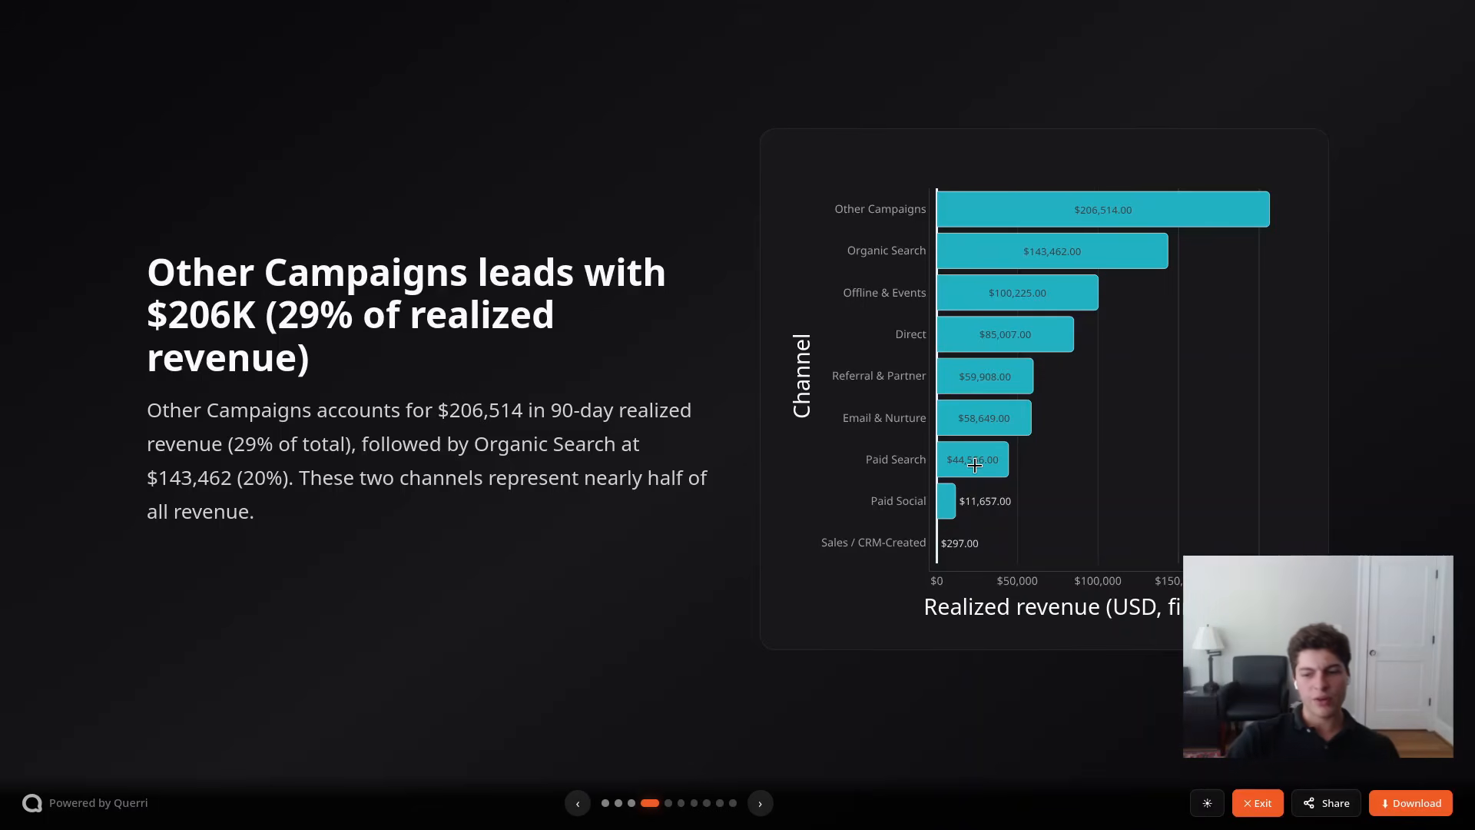
mouse_move(1083, 238)
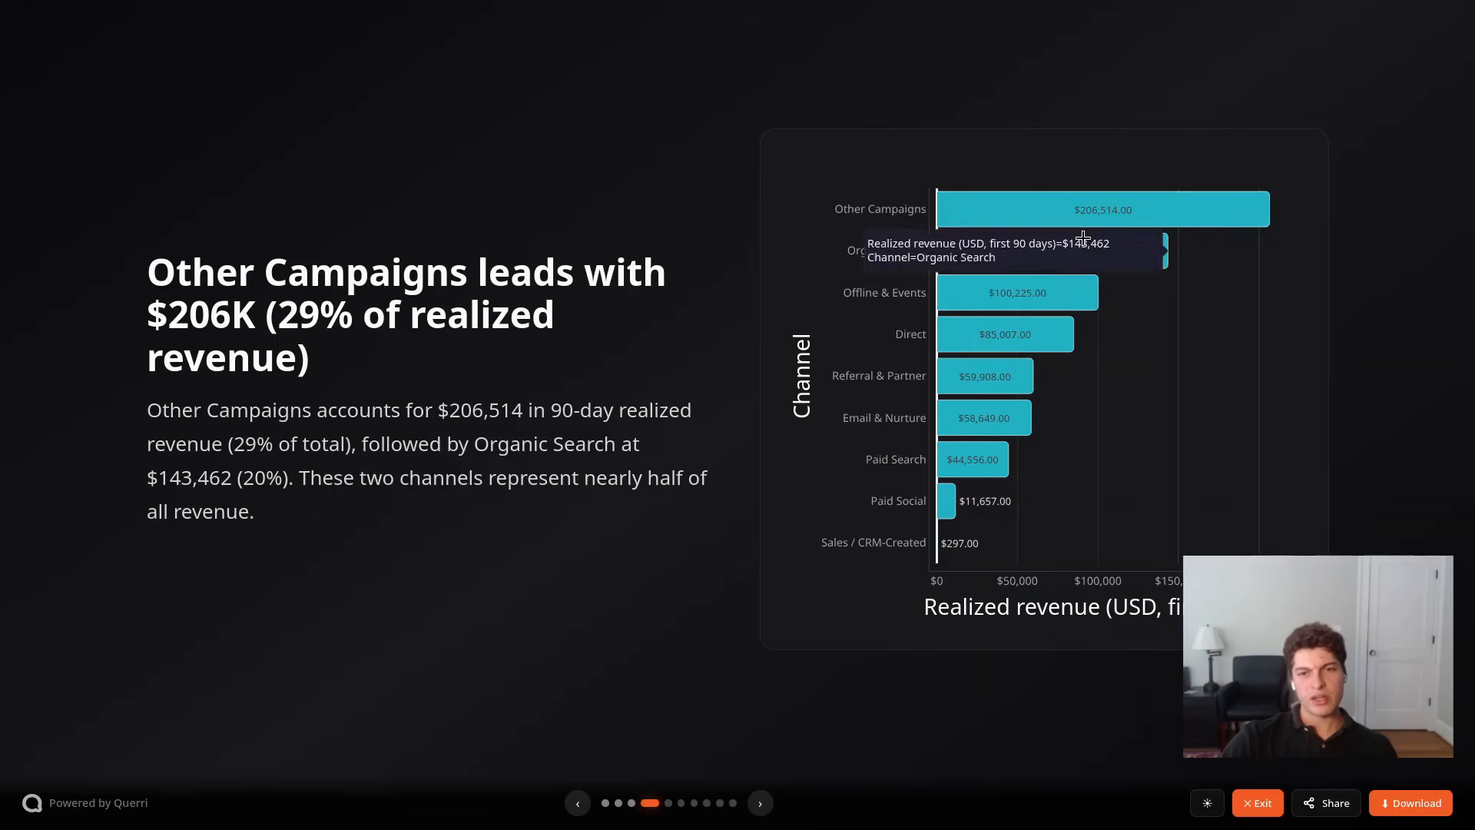